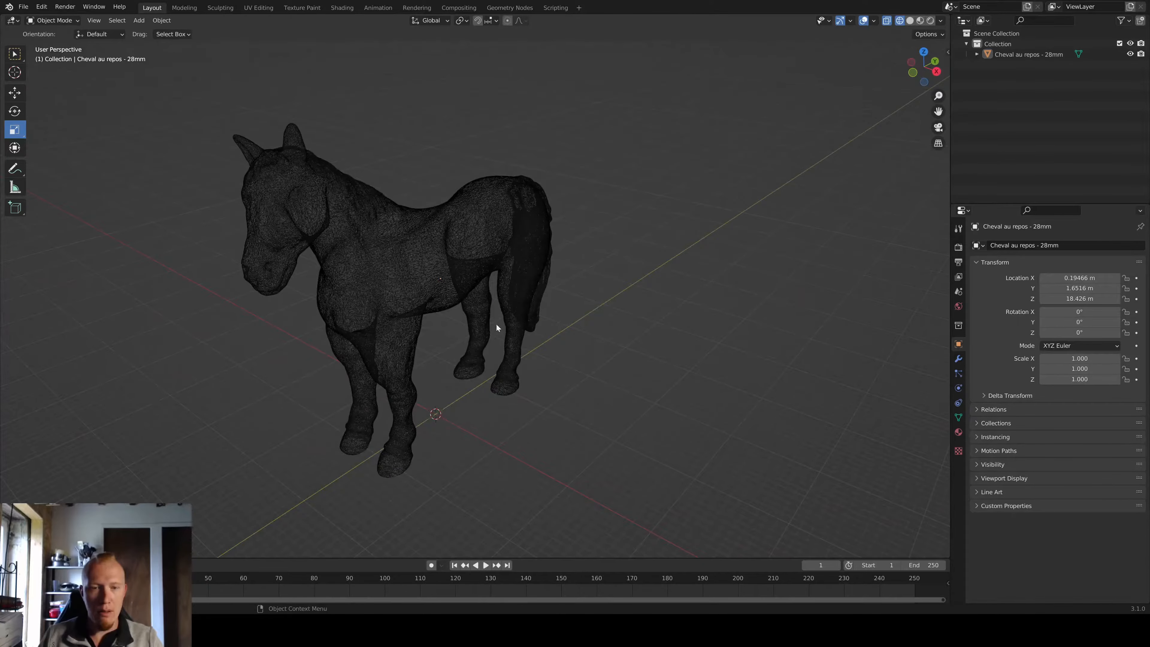
# Step: Examine the horse model's wireframe from the front, both sides and above
pyautogui.scroll(-4, 588, 312)
pyautogui.scroll(5, 532, 321)
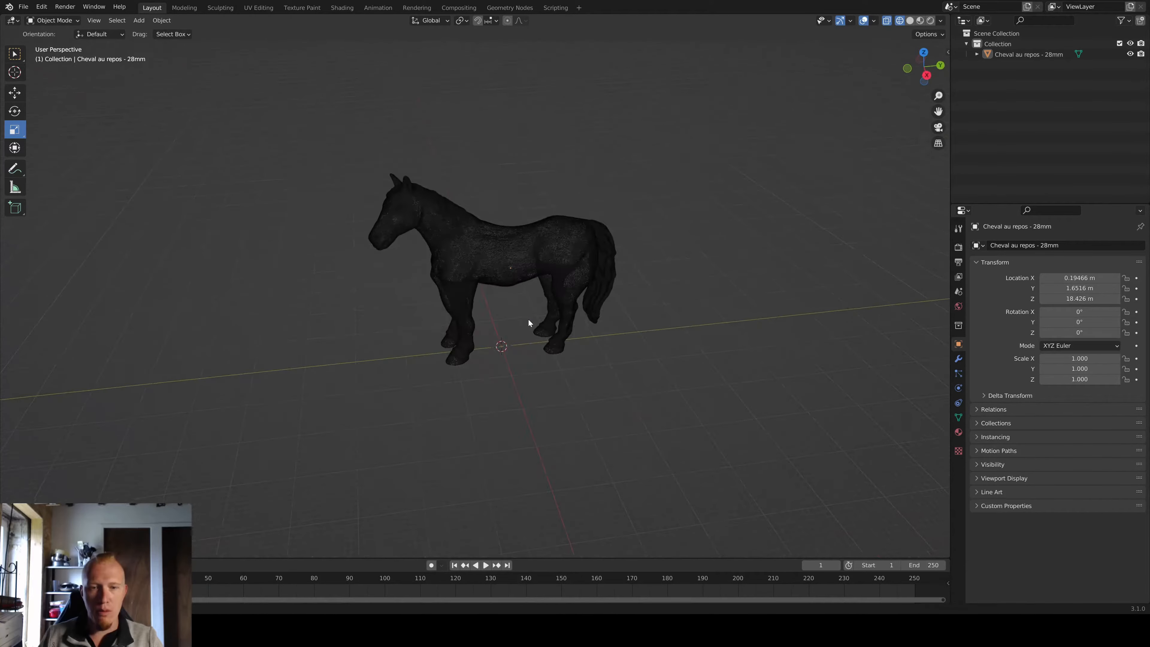
pyautogui.scroll(1, 535, 312)
pyautogui.scroll(1, 535, 311)
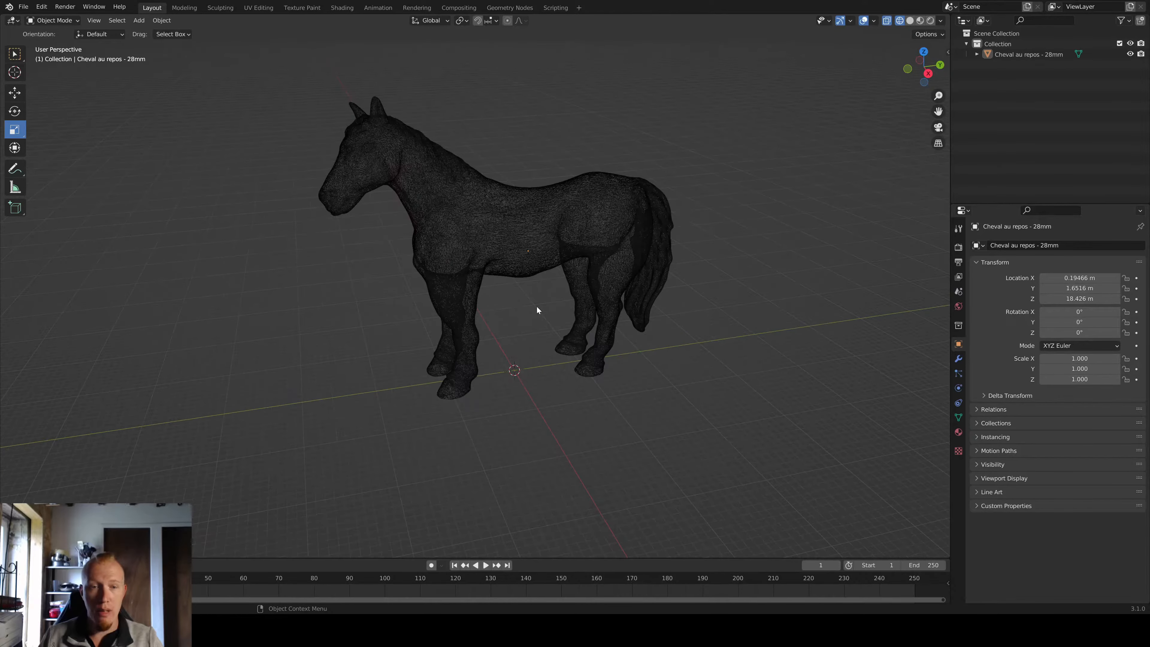
pyautogui.moveTo(539, 291); pyautogui.dragTo(626, 298, button='middle')
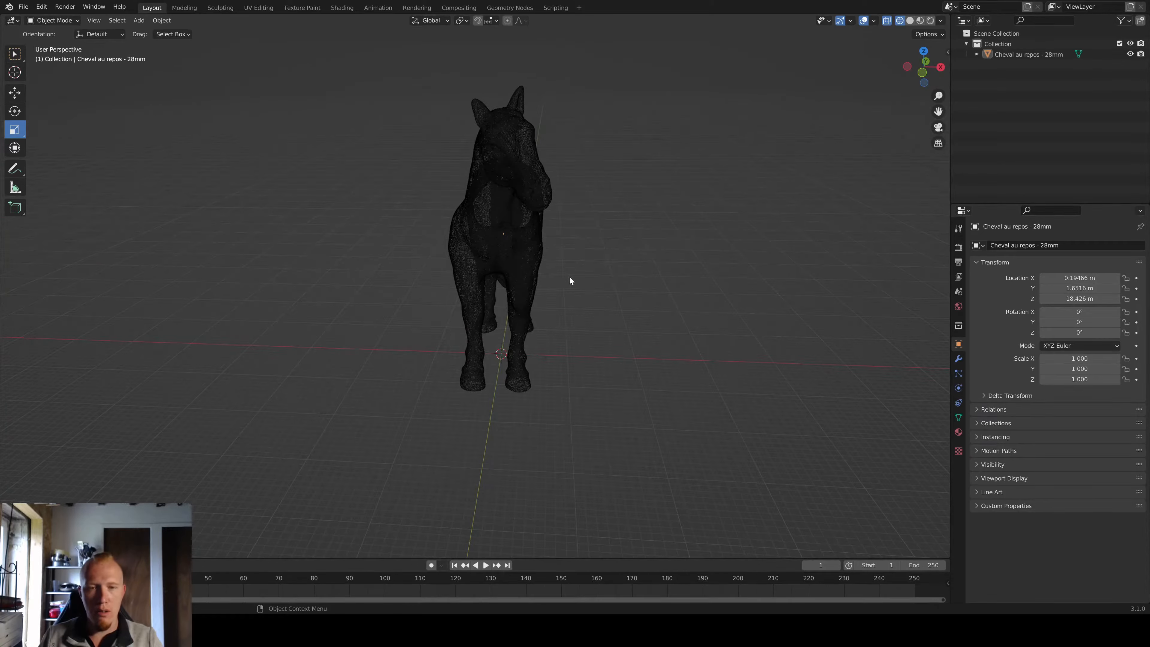
pyautogui.moveTo(567, 293); pyautogui.dragTo(658, 284, button='middle')
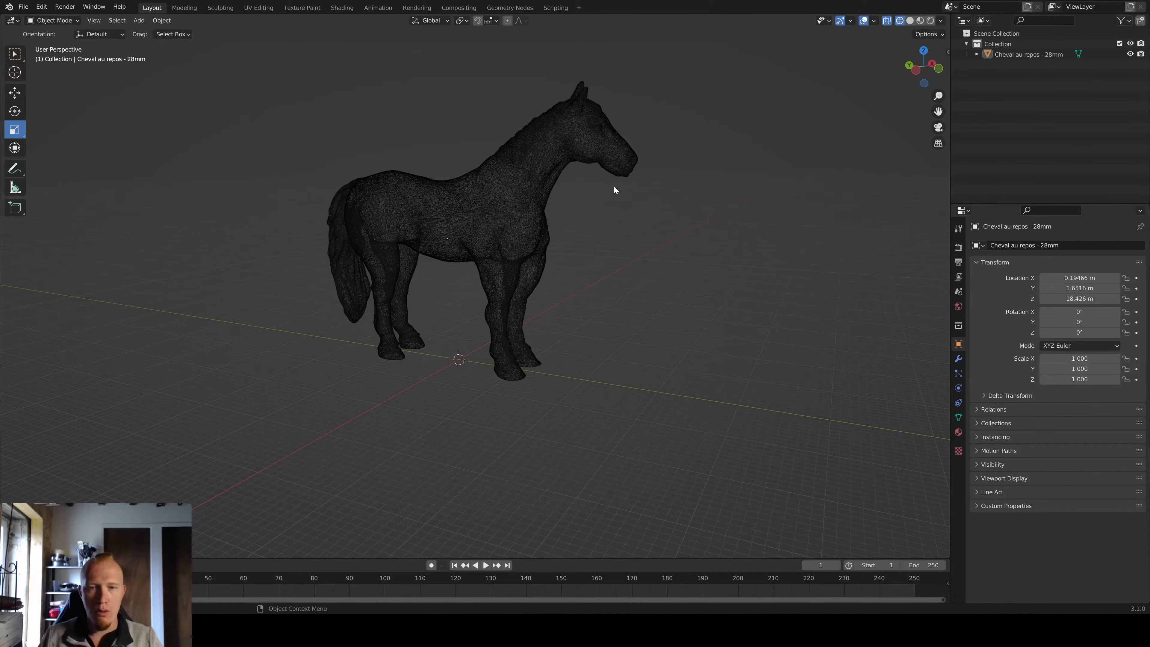
pyautogui.moveTo(642, 250); pyautogui.dragTo(423, 272, button='middle')
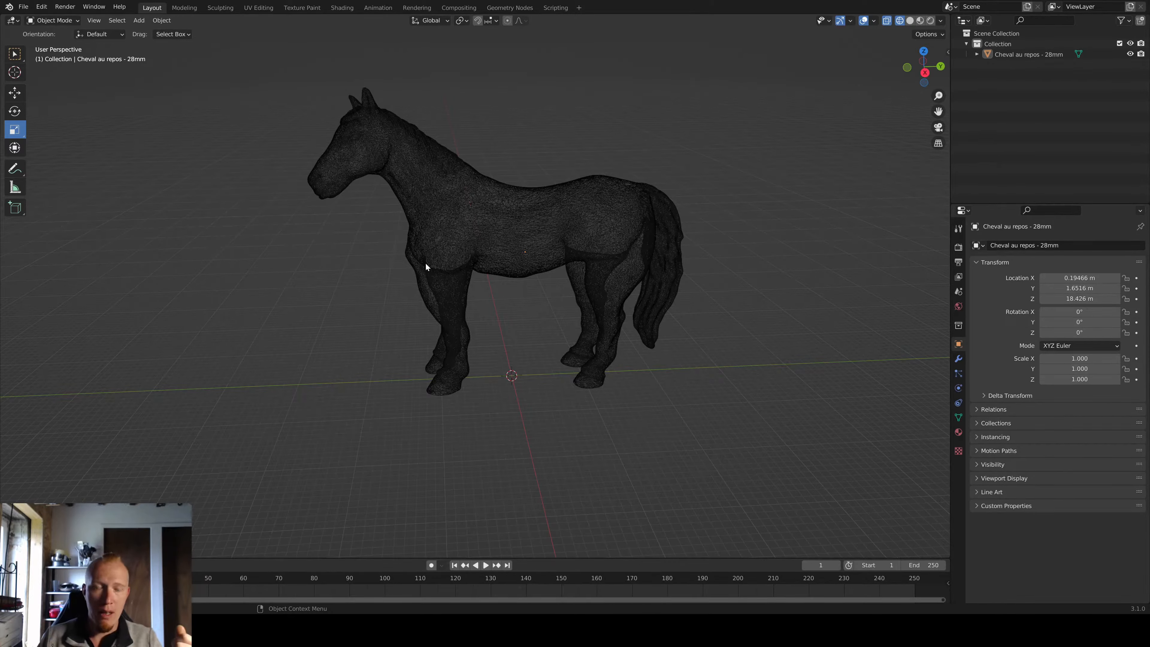
pyautogui.moveTo(425, 237); pyautogui.dragTo(619, 248, button='middle')
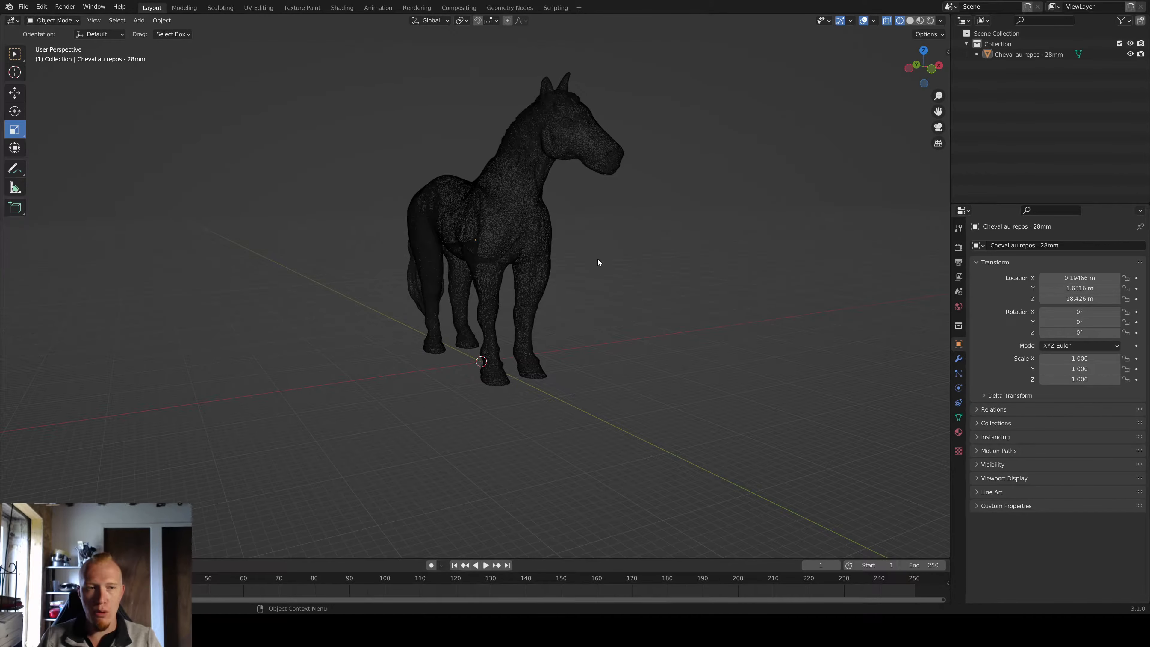
pyautogui.moveTo(611, 291); pyautogui.dragTo(651, 312, button='middle')
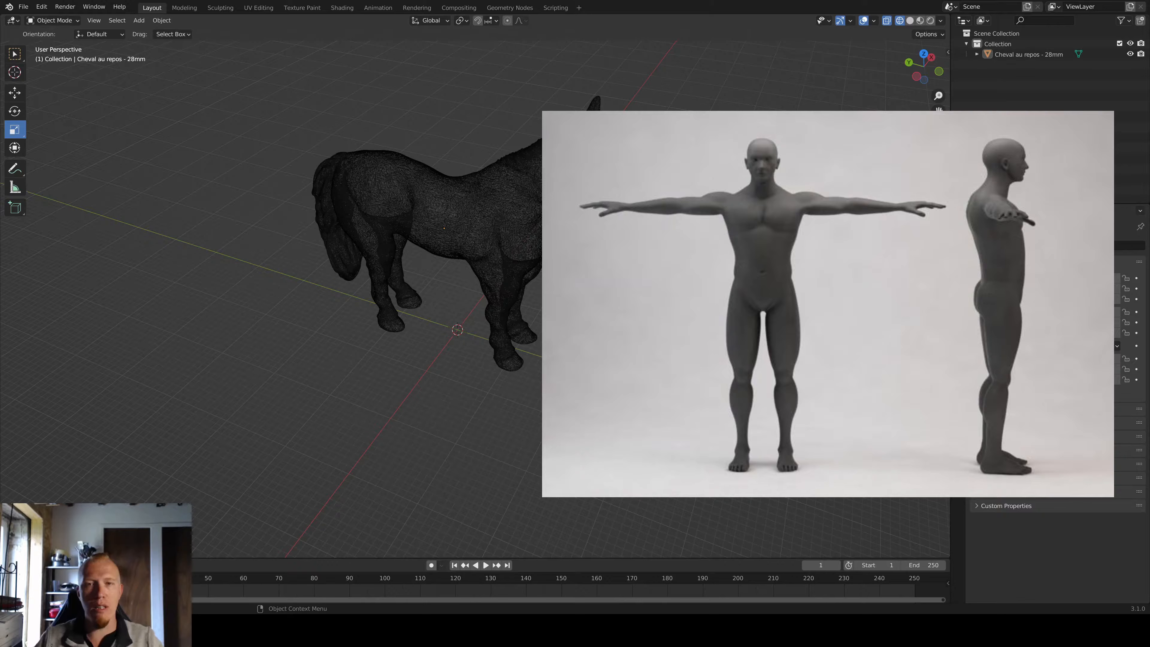
pyautogui.moveTo(679, 317); pyautogui.dragTo(590, 293, button='middle')
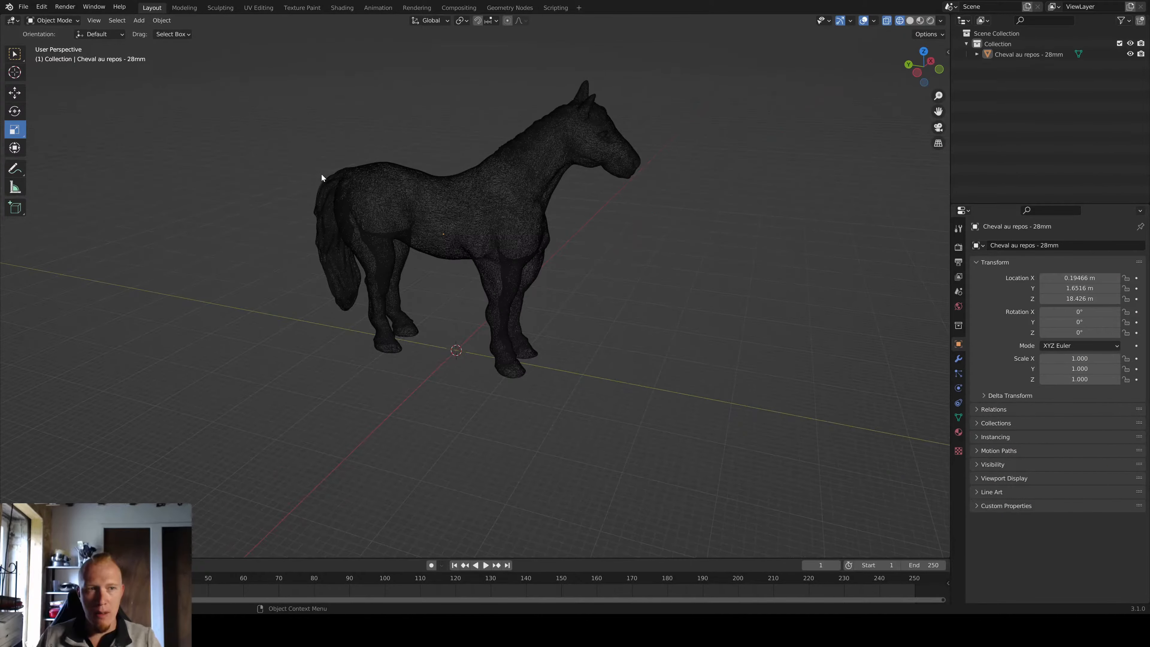
pyautogui.moveTo(321, 172); pyautogui.dragTo(401, 135, button='middle')
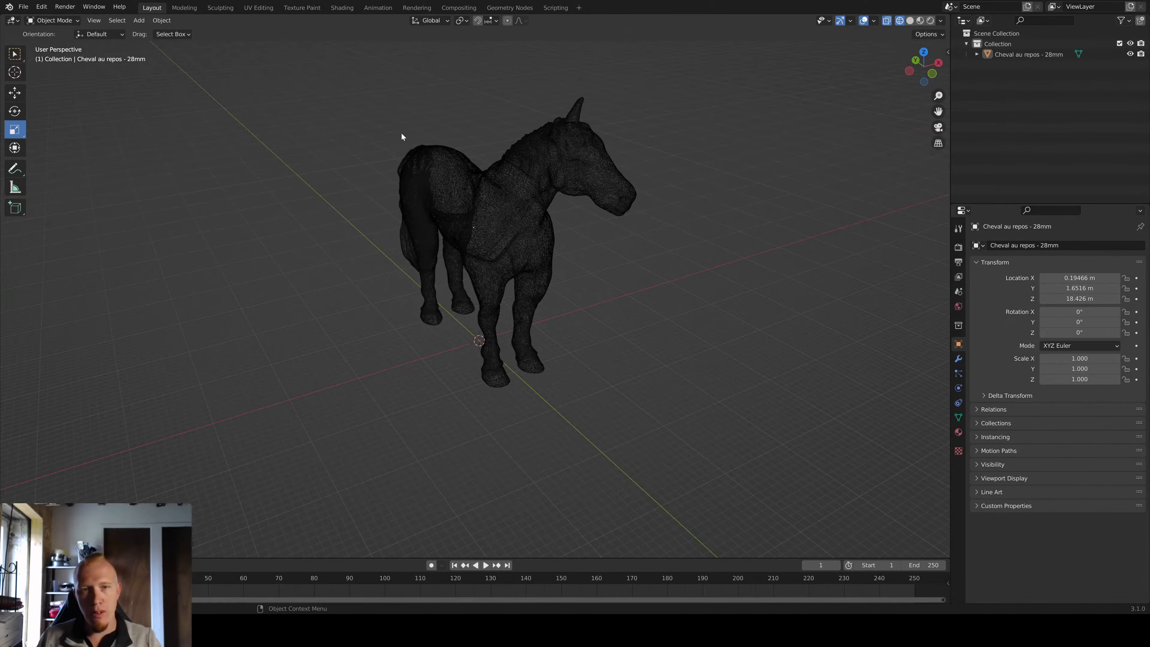
pyautogui.click(26, 8)
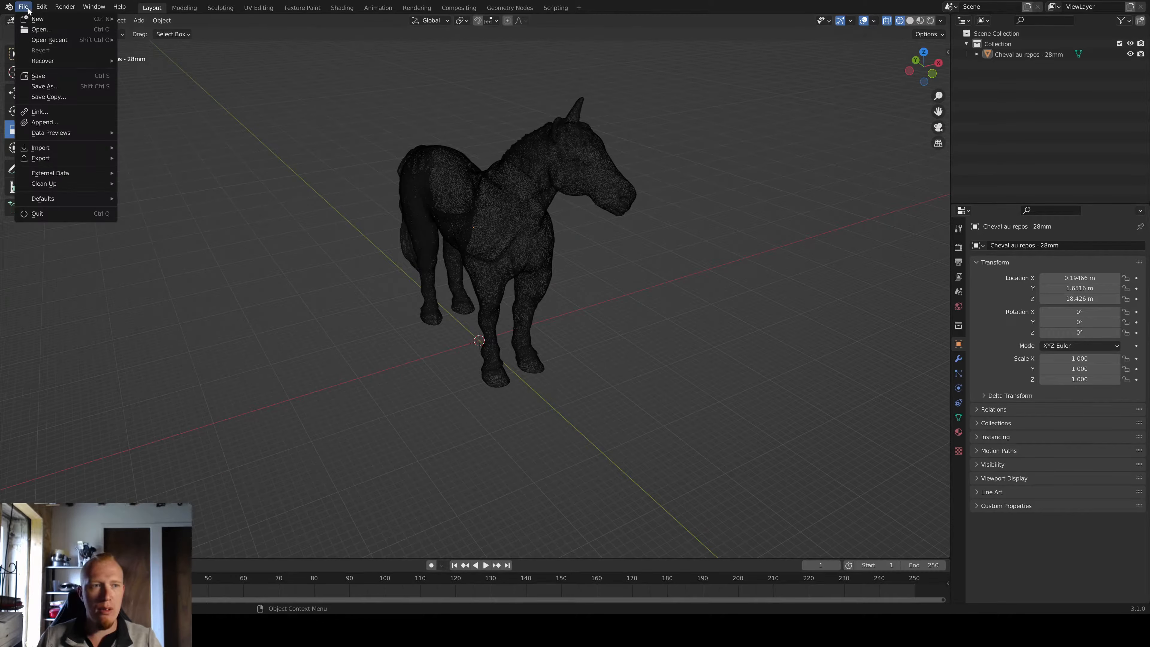
pyautogui.moveTo(61, 150)
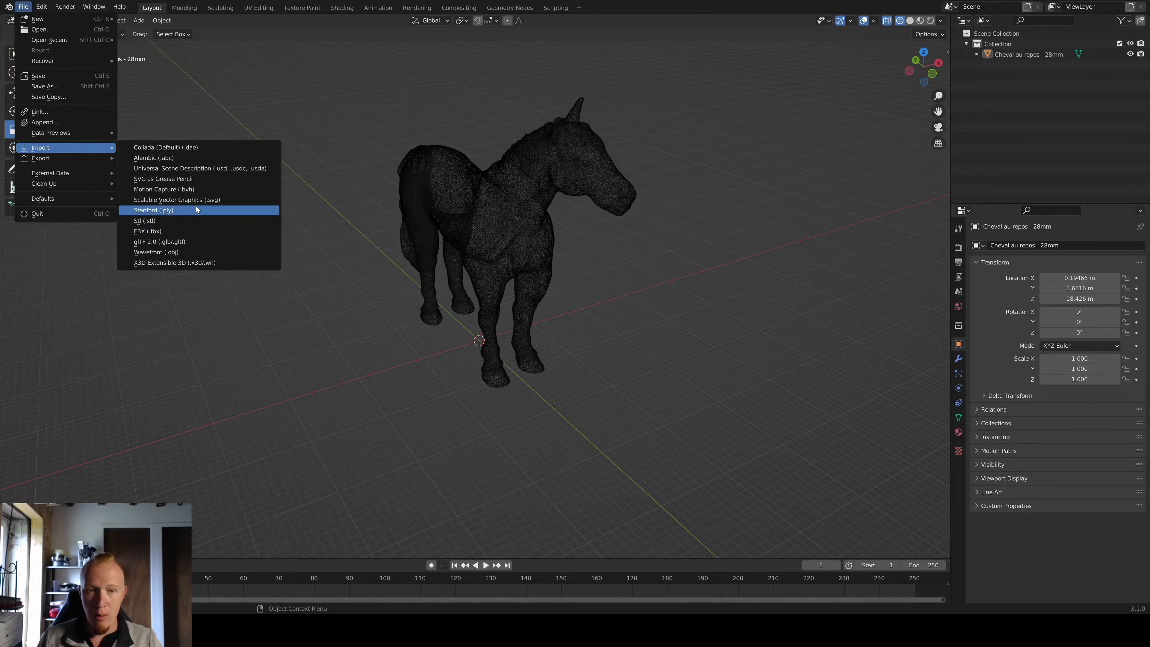
pyautogui.moveTo(545, 335); pyautogui.dragTo(585, 341, button='middle')
pyautogui.scroll(5, 585, 336)
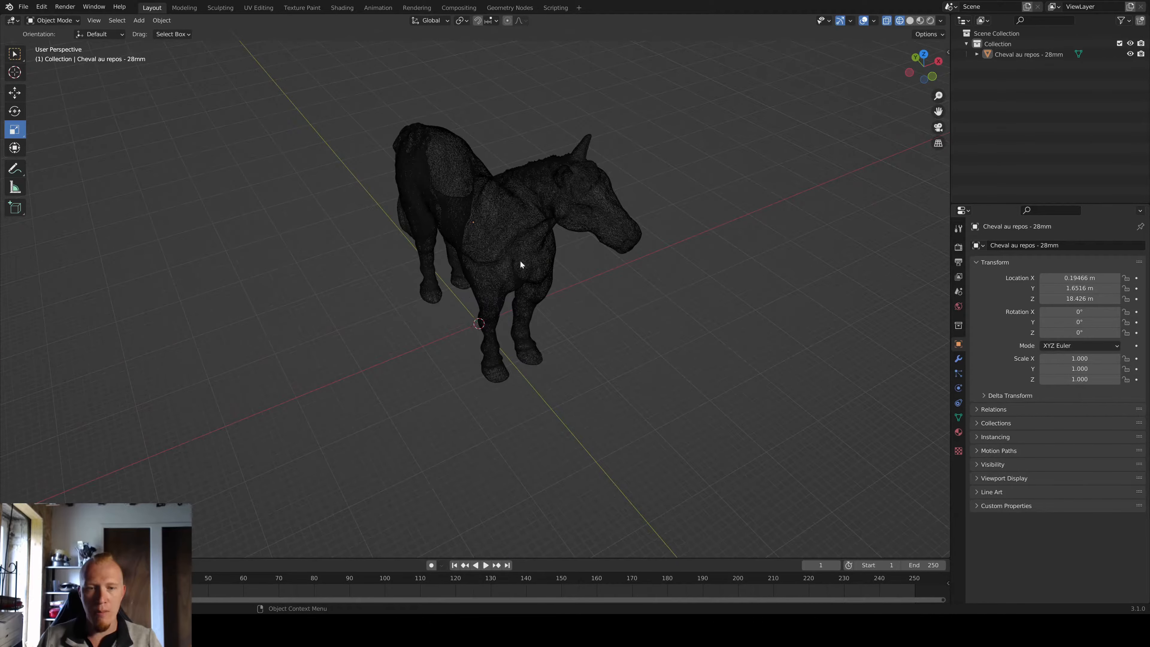
pyautogui.rightClick(516, 251)
pyautogui.moveTo(514, 249)
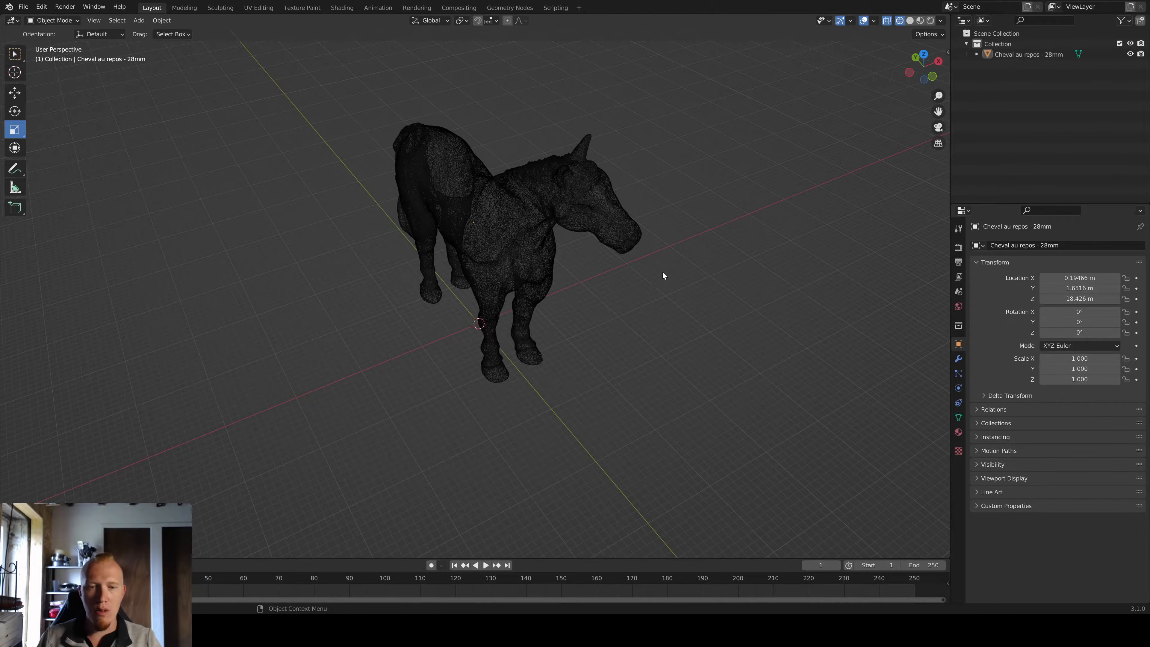
# Step: Inspect the horse's placement on the world origin and its alignment with the axes, including the front orthographic view
pyautogui.moveTo(418, 325); pyautogui.dragTo(502, 387, button='middle')
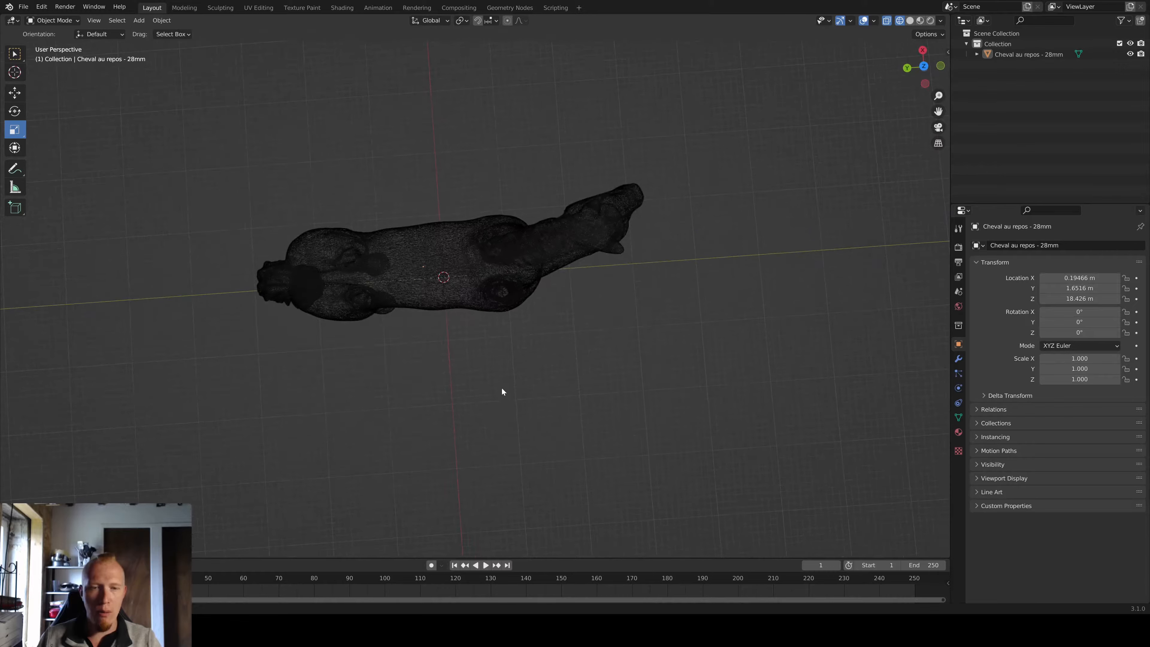
pyautogui.moveTo(435, 330); pyautogui.dragTo(349, 257, button='middle')
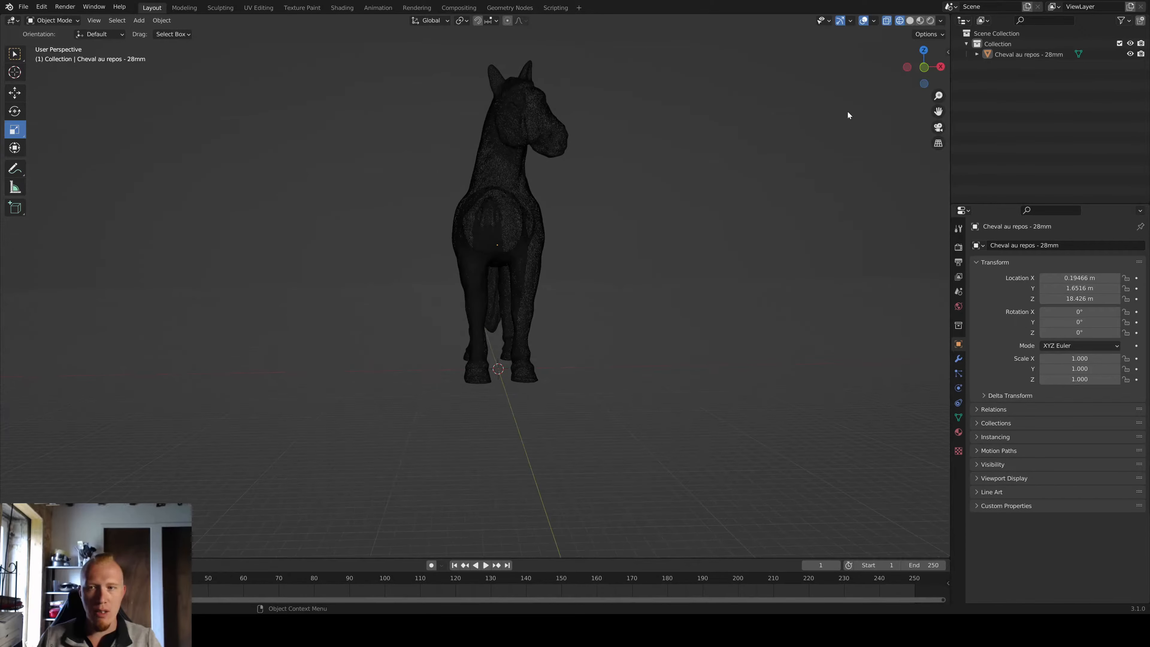
pyautogui.click(925, 67)
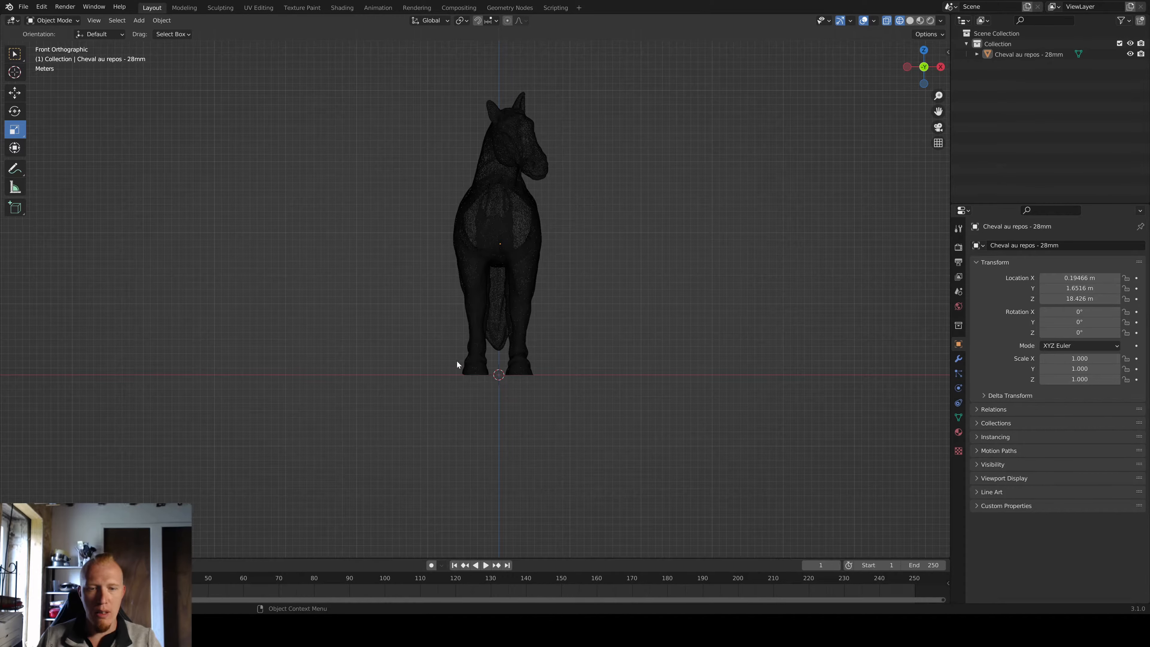
pyautogui.moveTo(511, 372); pyautogui.dragTo(550, 379, button='middle')
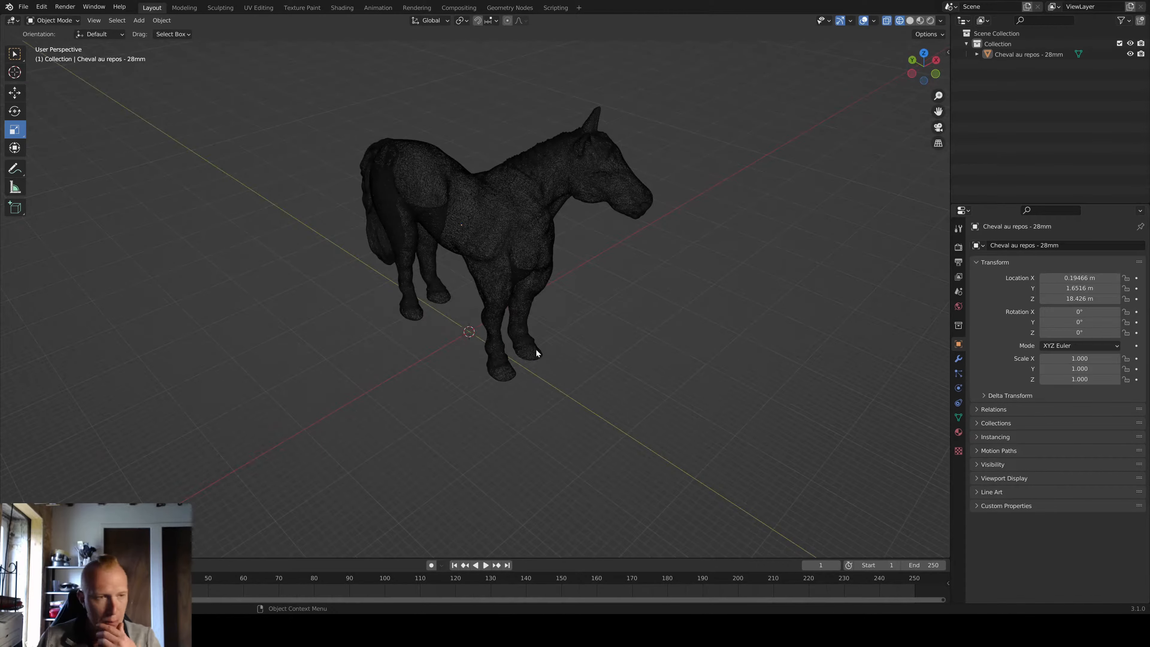
pyautogui.moveTo(492, 247); pyautogui.dragTo(399, 302, button='middle')
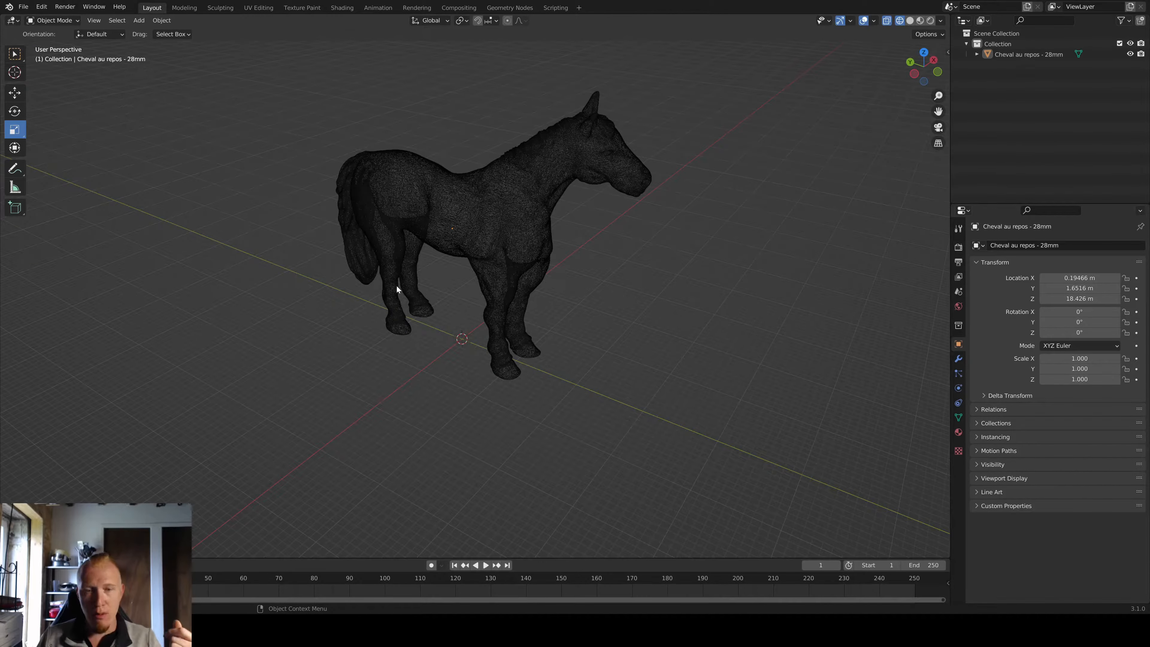
pyautogui.moveTo(440, 293); pyautogui.dragTo(466, 285, button='middle')
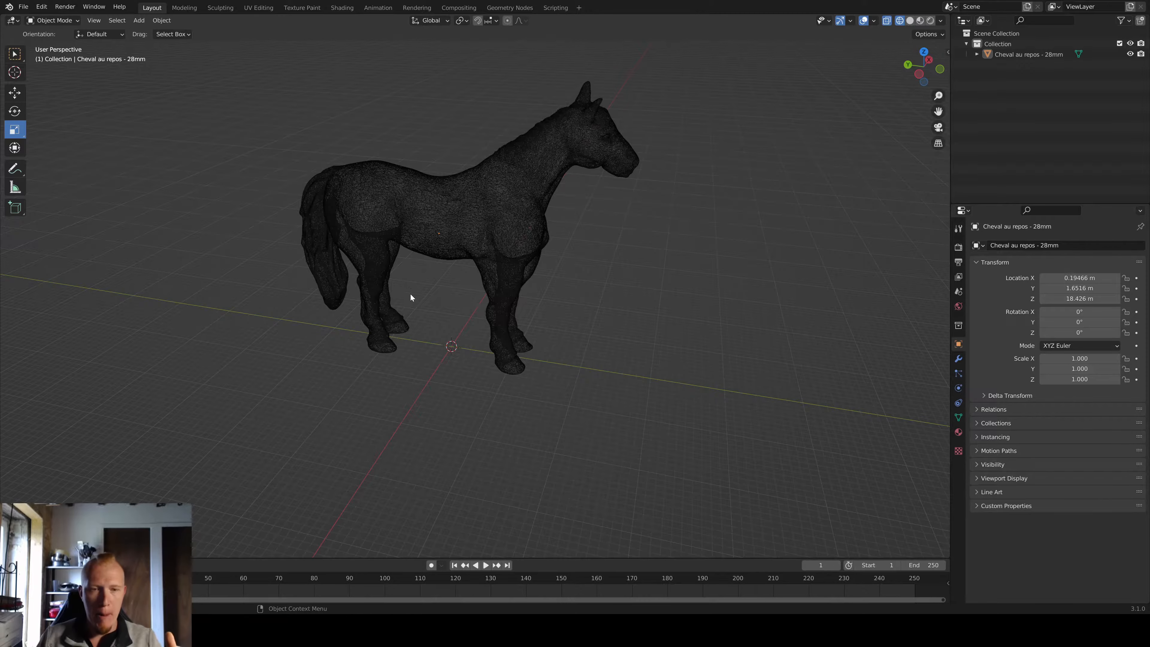
pyautogui.moveTo(410, 294); pyautogui.dragTo(403, 290, button='middle')
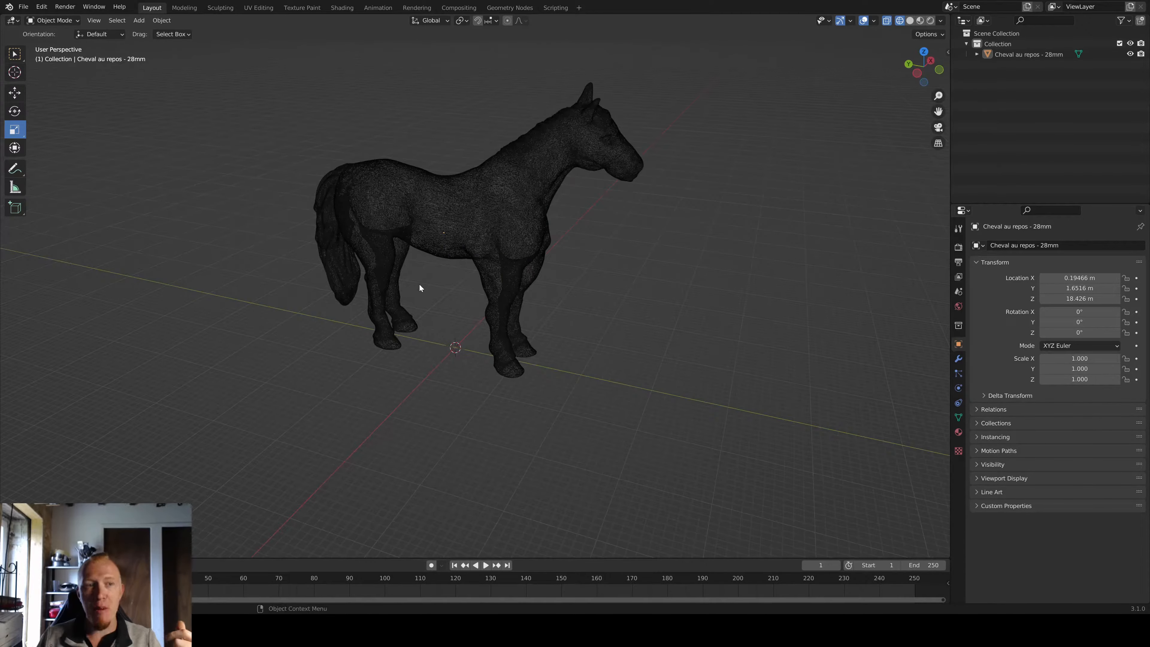
# Step: Switch the viewport from wireframe to solid shading and leave the horse deselected
pyautogui.click(442, 208)
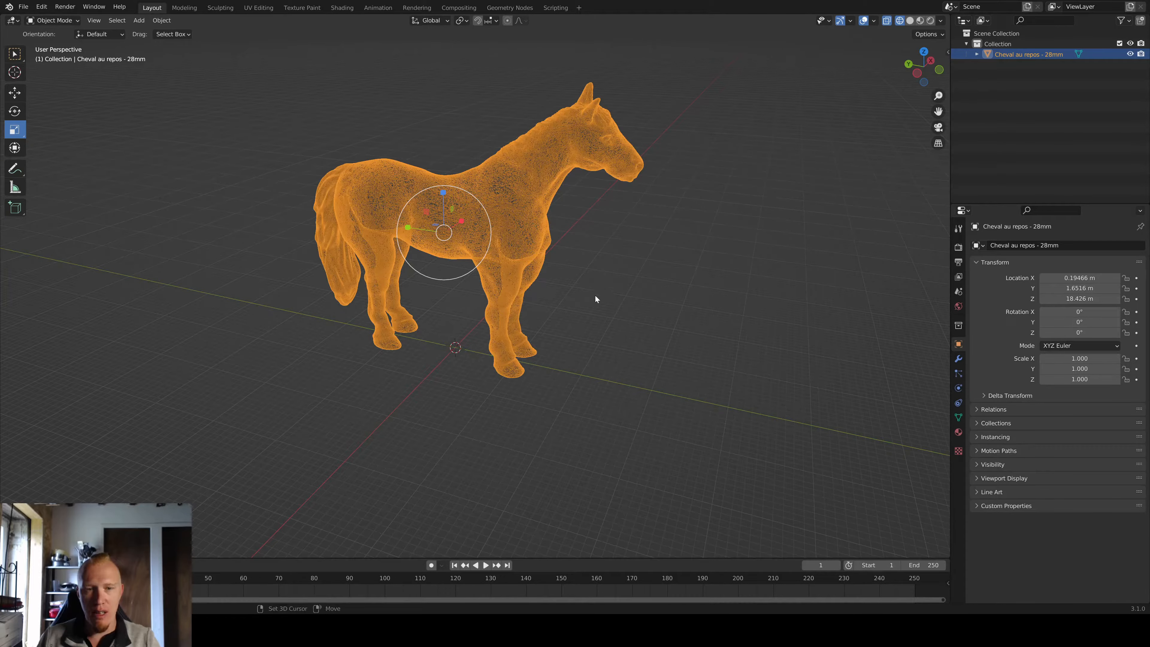
pyautogui.hotkey('shift', 'z')
pyautogui.click(602, 278)
pyautogui.moveTo(604, 288); pyautogui.dragTo(556, 283, button='middle')
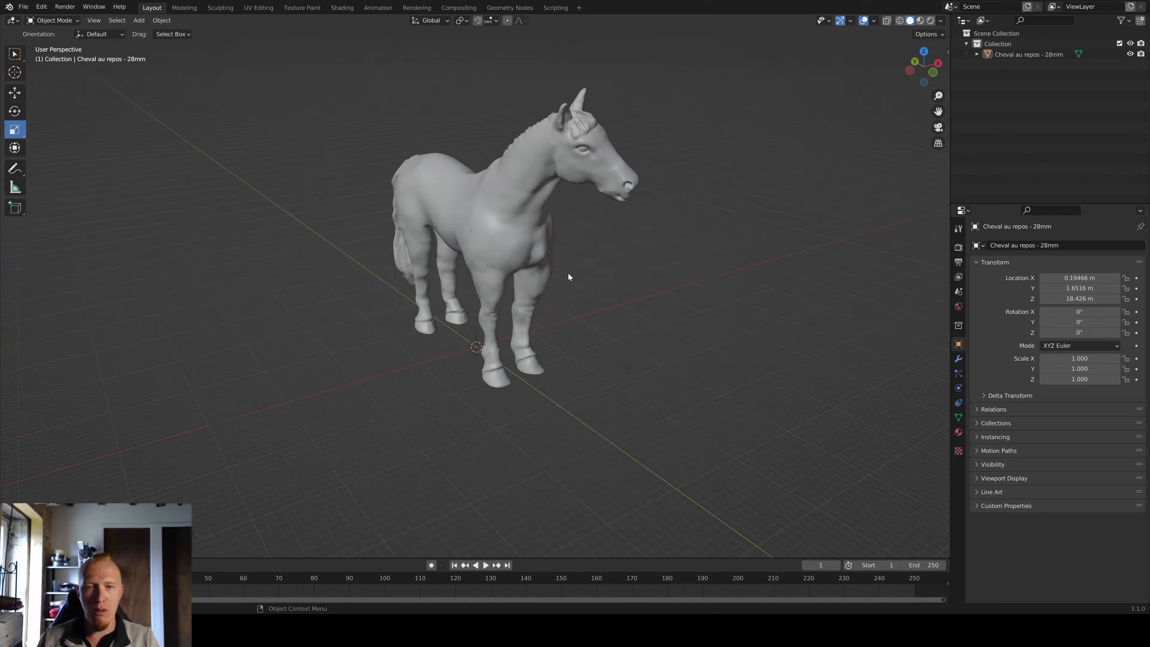
pyautogui.moveTo(567, 257); pyautogui.dragTo(612, 268, button='middle')
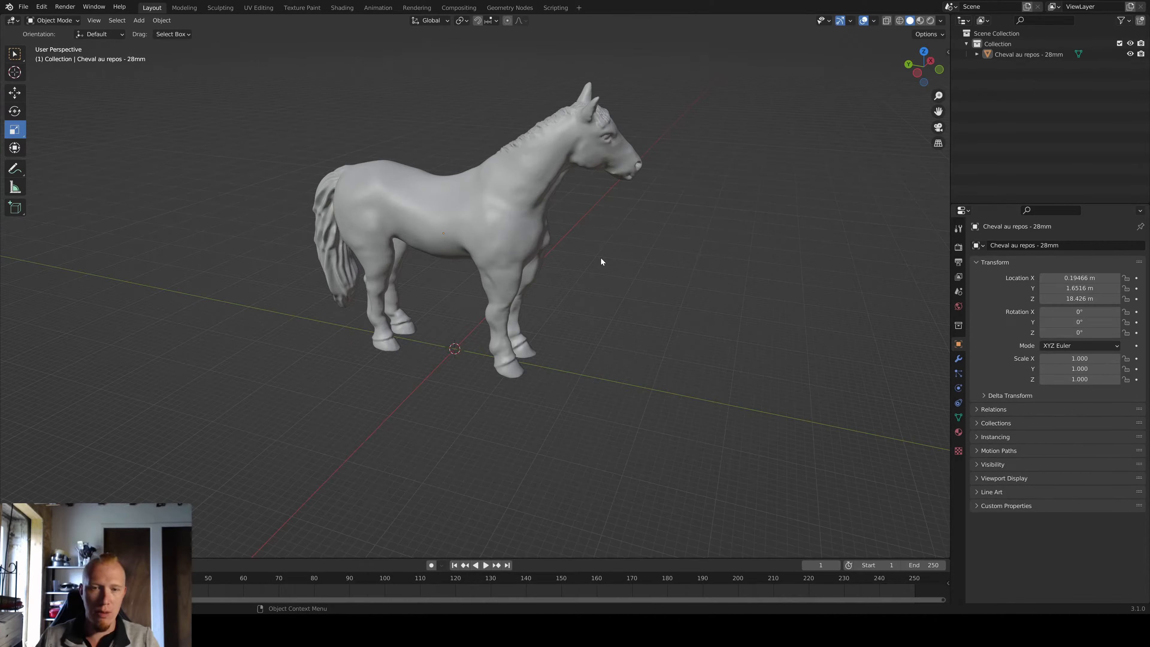
# Step: Inspect the horse's mesh in wireframe up close and return the viewport to solid shading
pyautogui.hotkey('alt', 'z')
pyautogui.moveTo(601, 262)
pyautogui.mouseDown(button='middle')
pyautogui.moveTo(623, 259)
pyautogui.moveTo(598, 264)
pyautogui.moveTo(687, 303)
pyautogui.moveTo(685, 324)
pyautogui.mouseUp(button='middle')
pyautogui.scroll(2, 596, 264)
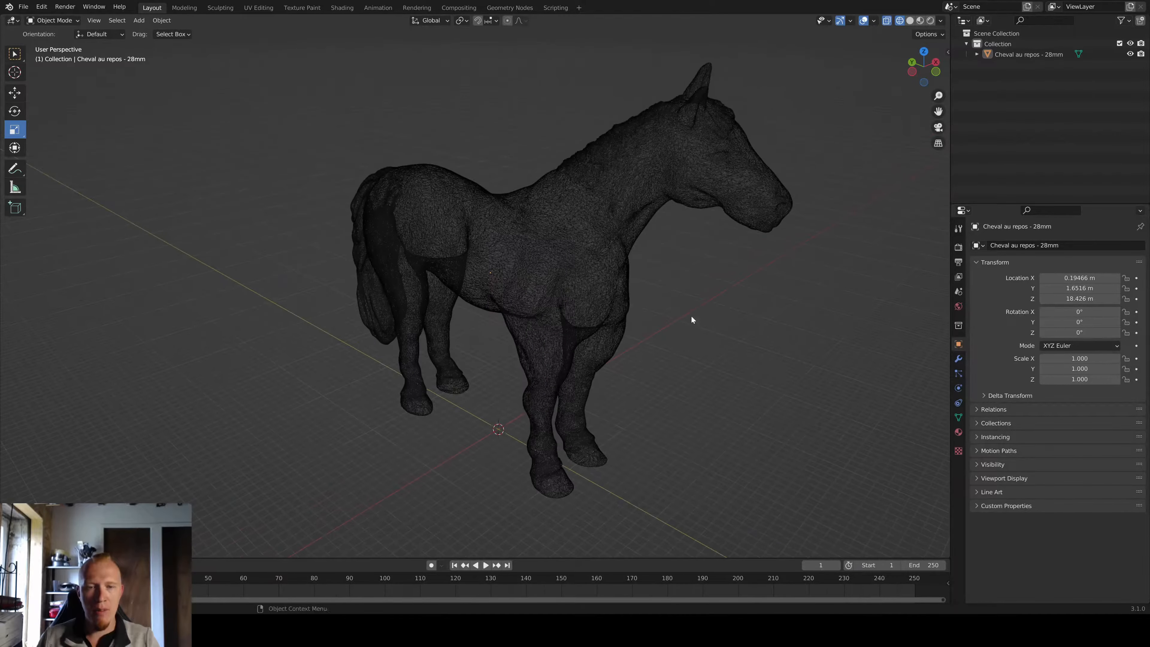
pyautogui.hotkey('shift', 'z')
pyautogui.scroll(-5, 698, 300)
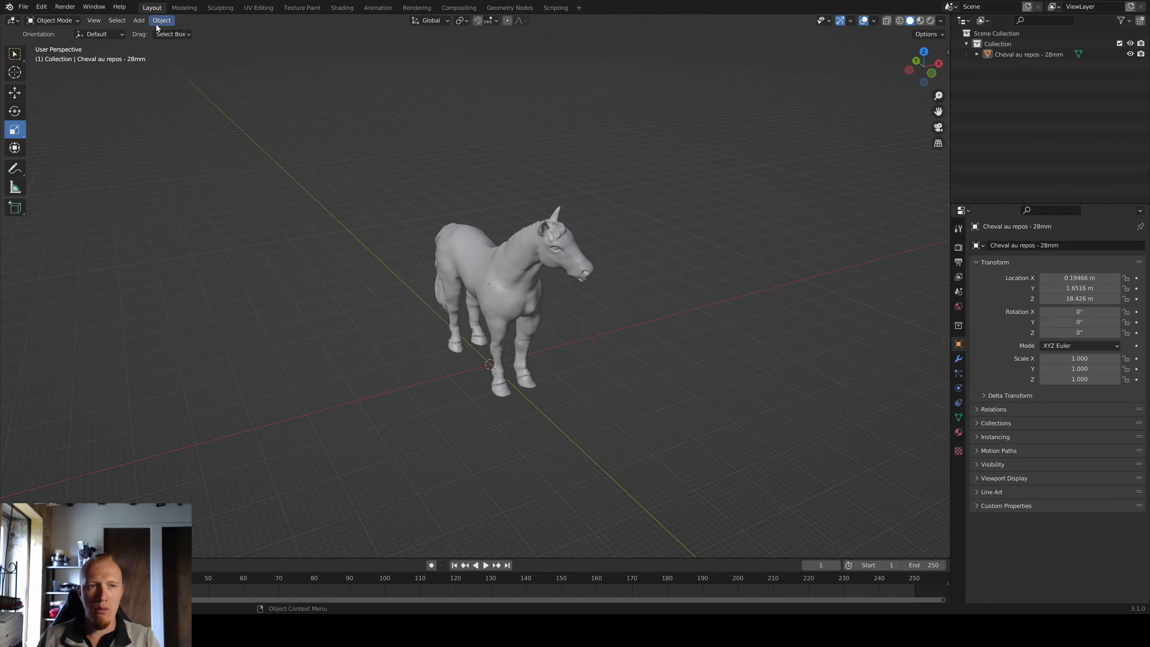
# Step: Add a single-bone armature at the world origin between the horse's legs
pyautogui.click(137, 22)
pyautogui.moveTo(170, 66)
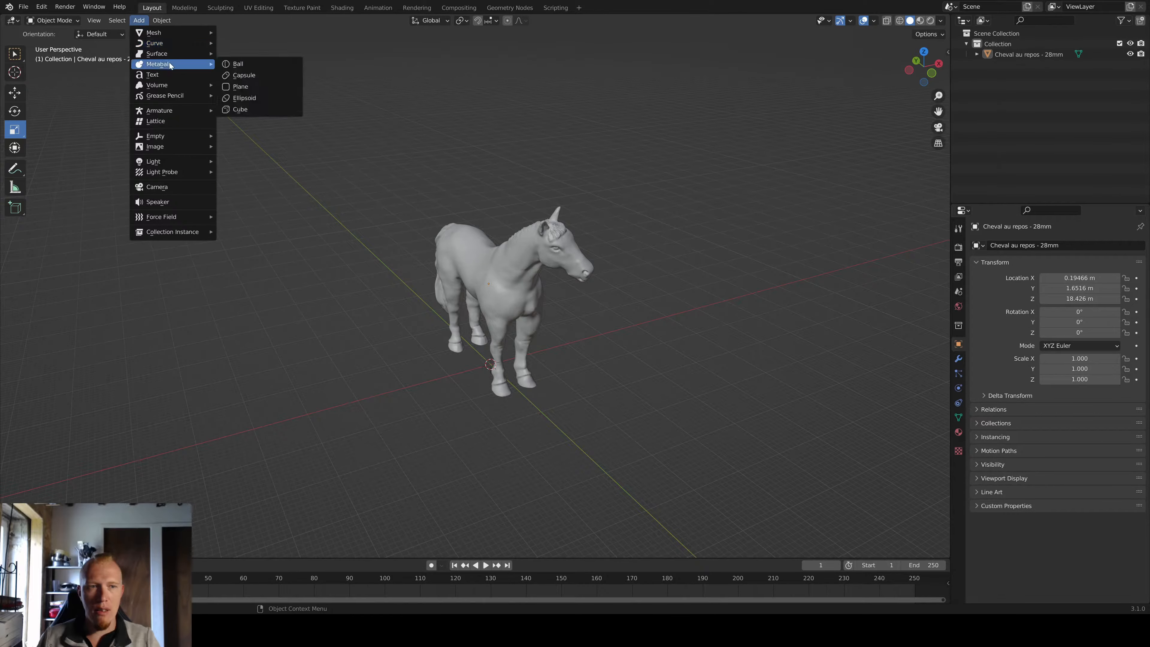
pyautogui.moveTo(176, 113)
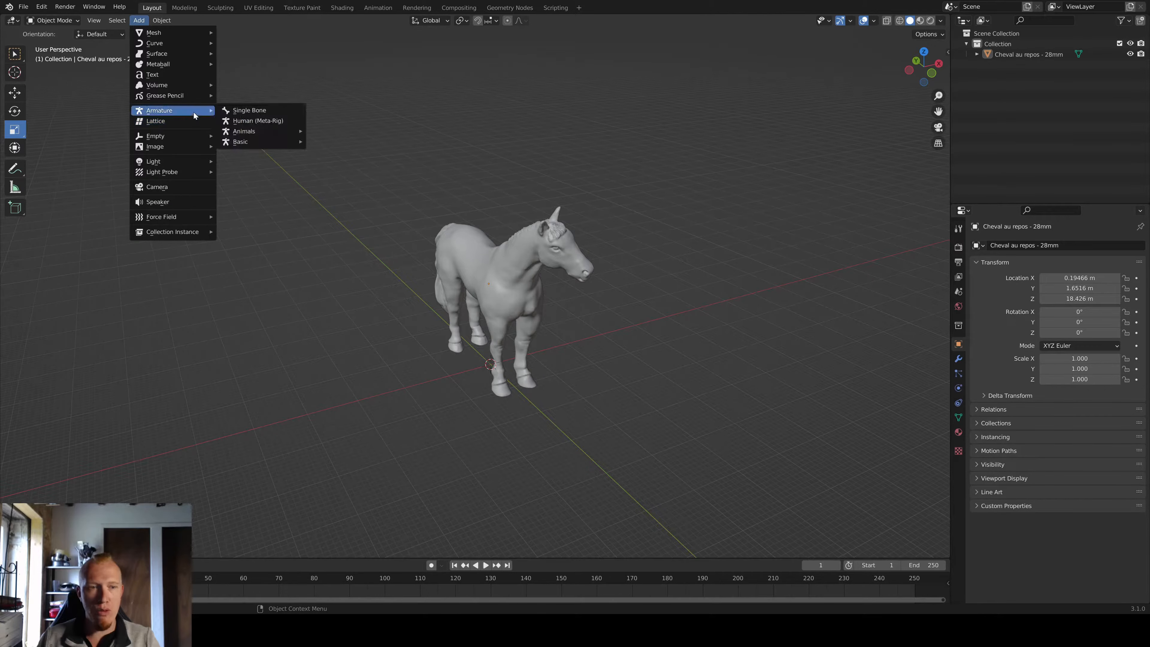
pyautogui.click(234, 112)
pyautogui.moveTo(439, 315); pyautogui.dragTo(551, 417, button='middle')
pyautogui.scroll(6, 551, 274)
pyautogui.scroll(4, 551, 274)
pyautogui.scroll(6, 597, 248)
pyautogui.moveTo(602, 291); pyautogui.dragTo(534, 272, button='middle')
pyautogui.scroll(-5, 562, 248)
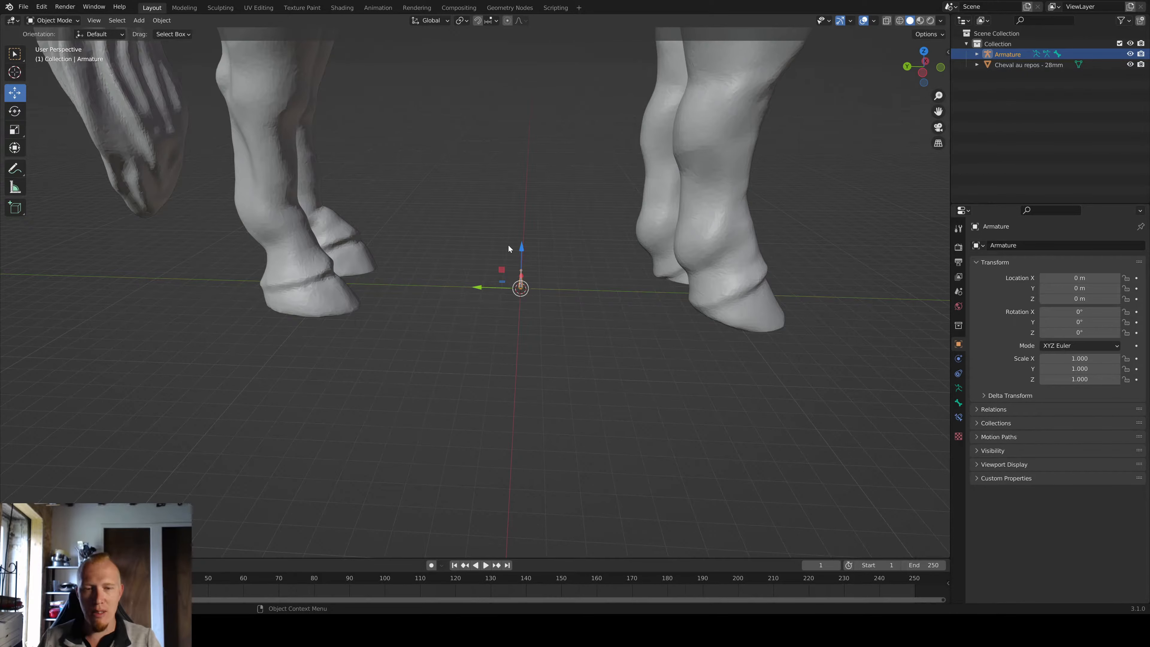
pyautogui.scroll(-4, 584, 271)
pyautogui.moveTo(558, 267); pyautogui.dragTo(535, 296, button='middle')
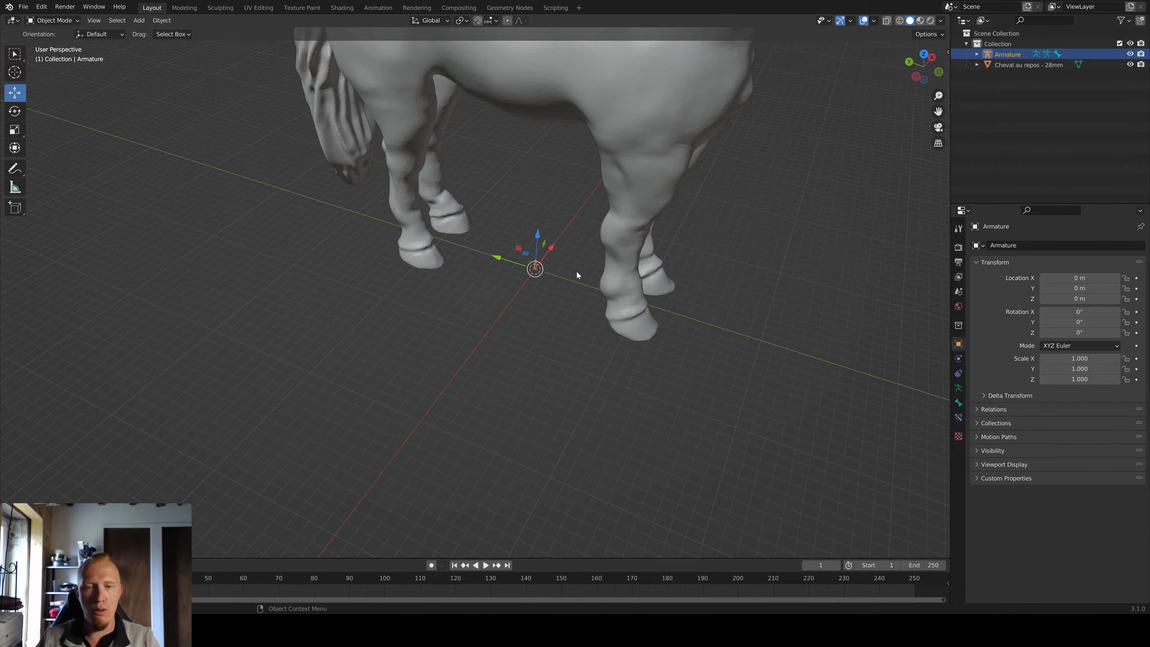
# Step: Raise the armature along the Z axis to about 6.49 m and show the viewport in wireframe
pyautogui.moveTo(577, 270); pyautogui.dragTo(574, 317, button='middle')
pyautogui.press('g')
pyautogui.press('z')
pyautogui.click(509, 237)
pyautogui.moveTo(522, 237); pyautogui.dragTo(548, 284, button='middle')
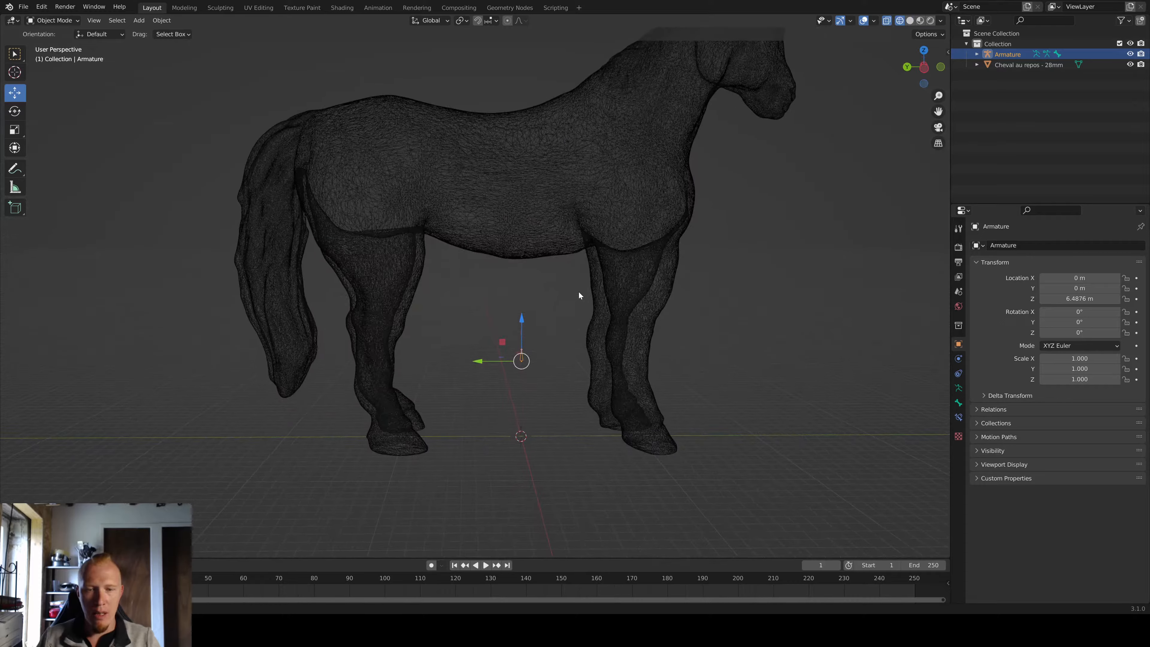
# Step: Scale the armature uniformly to 7.260 so the bone reaches close to the horse's belly
pyautogui.scroll(6, 524, 352)
pyautogui.scroll(-3, 616, 396)
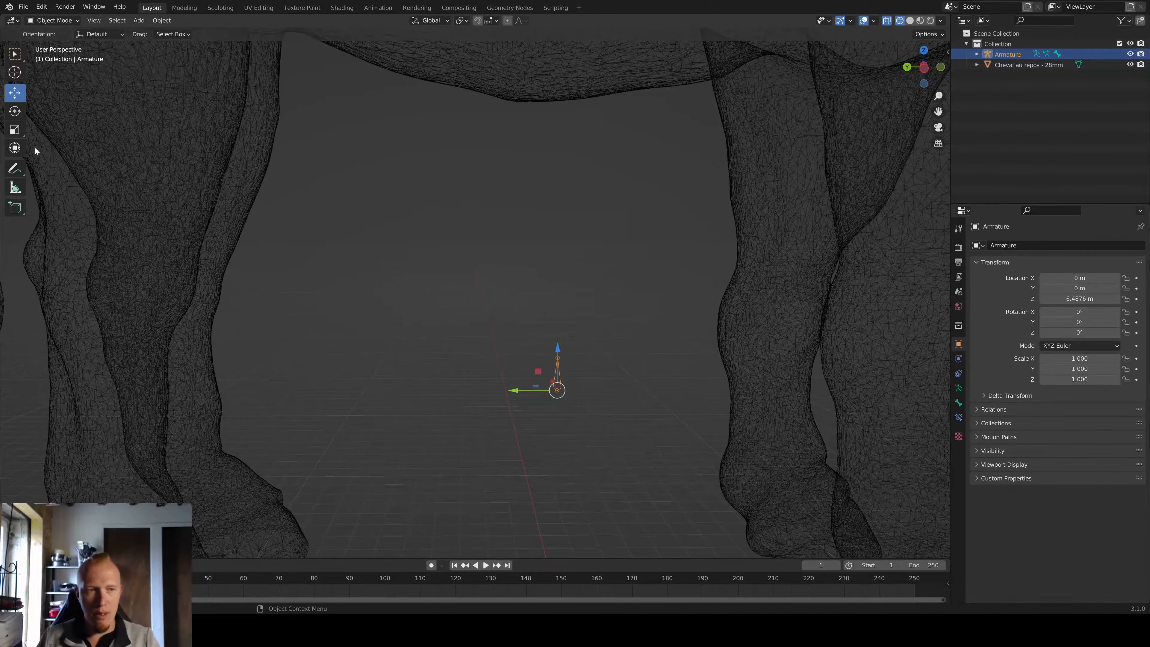
pyautogui.click(14, 130)
pyautogui.moveTo(583, 357); pyautogui.dragTo(757, 259)
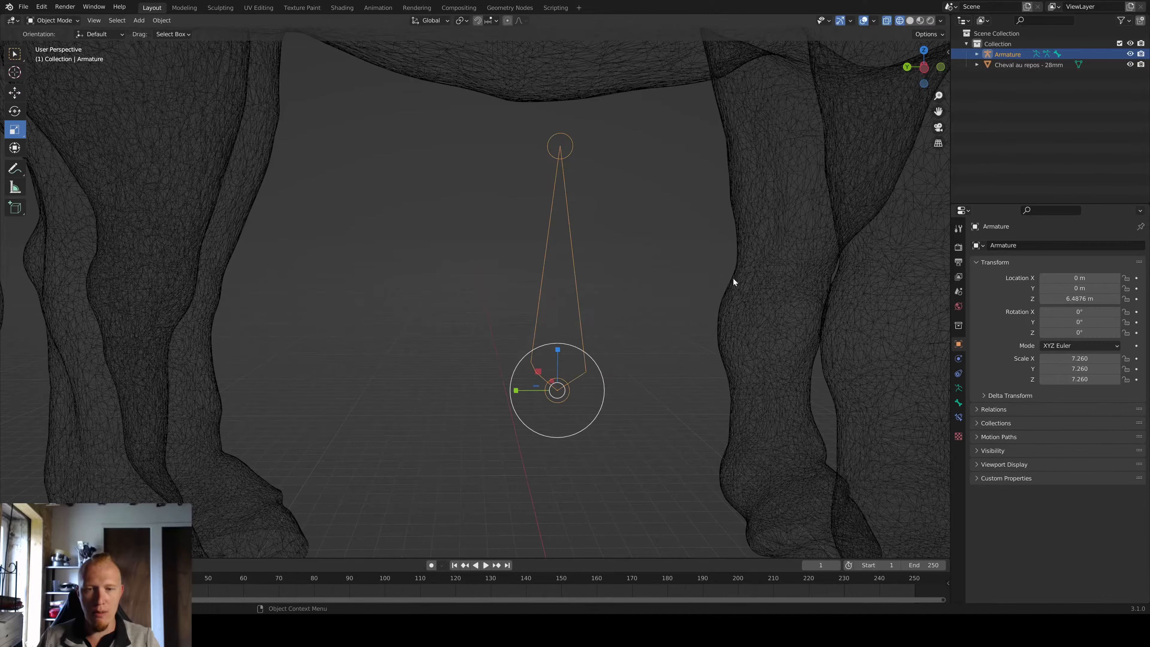
# Step: Compare the enlarged bone with the horse in solid shading and return to wireframe with the Move tool active
pyautogui.scroll(-4, 639, 338)
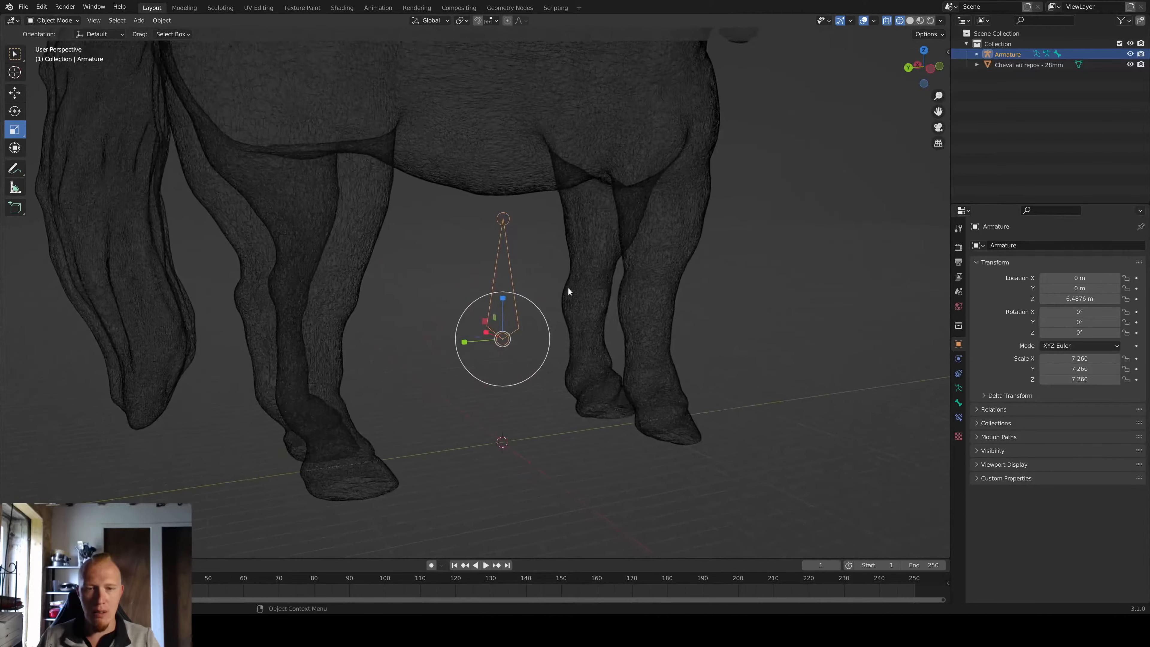
pyautogui.hotkey('shift', 'z')
pyautogui.scroll(2, 539, 294)
pyautogui.moveTo(538, 298); pyautogui.dragTo(503, 291, button='middle')
pyautogui.scroll(-8, 736, 335)
pyautogui.moveTo(736, 335)
pyautogui.mouseDown(button='middle')
pyautogui.moveTo(515, 285)
pyautogui.moveTo(619, 265)
pyautogui.moveTo(557, 261)
pyautogui.mouseUp(button='middle')
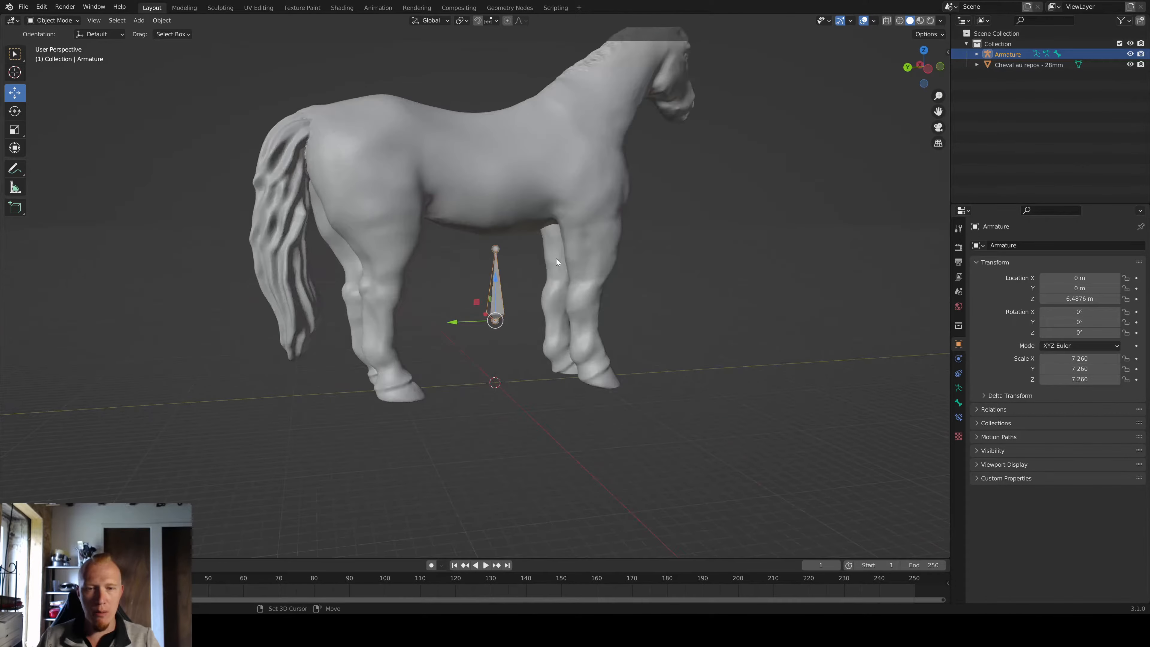
pyautogui.hotkey('shift', 'z')
pyautogui.keyDown('shift'); pyautogui.moveTo(581, 298); pyautogui.dragTo(598, 350, button='middle'); pyautogui.keyUp('shift')
pyautogui.scroll(3, 567, 331)
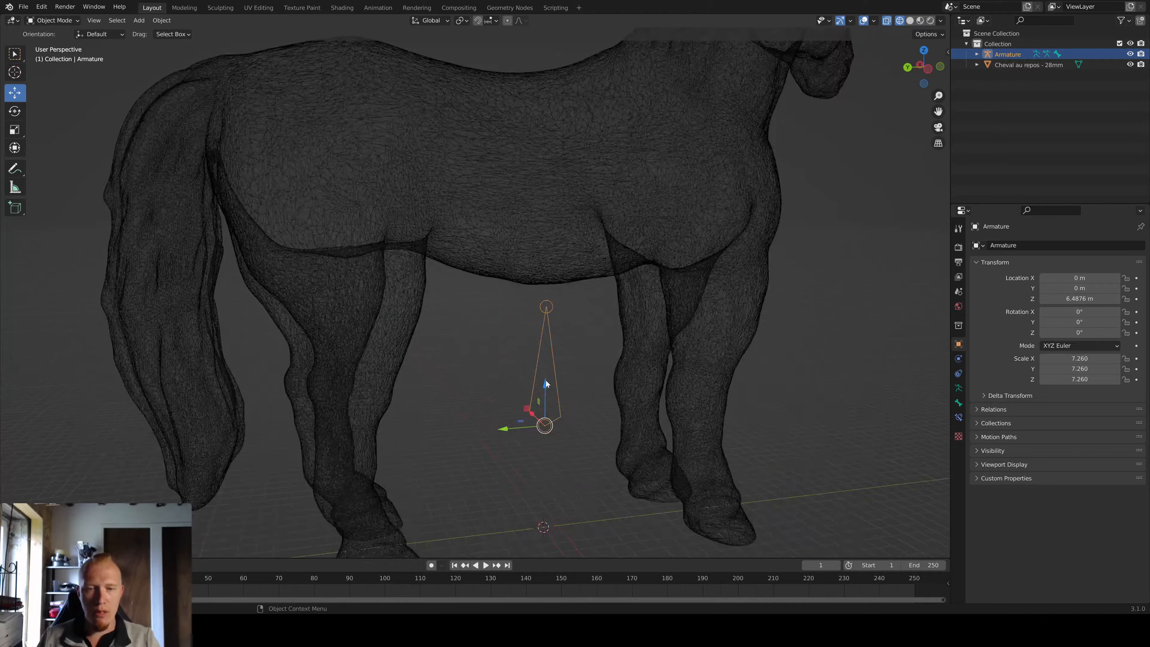
# Step: Raise the armature along the Z axis to about 22.58 m and rotate it 62.4° about the X axis
pyautogui.moveTo(546, 382); pyautogui.dragTo(546, 111)
pyautogui.keyDown('shift'); pyautogui.moveTo(573, 122); pyautogui.dragTo(541, 247, button='middle'); pyautogui.keyUp('shift')
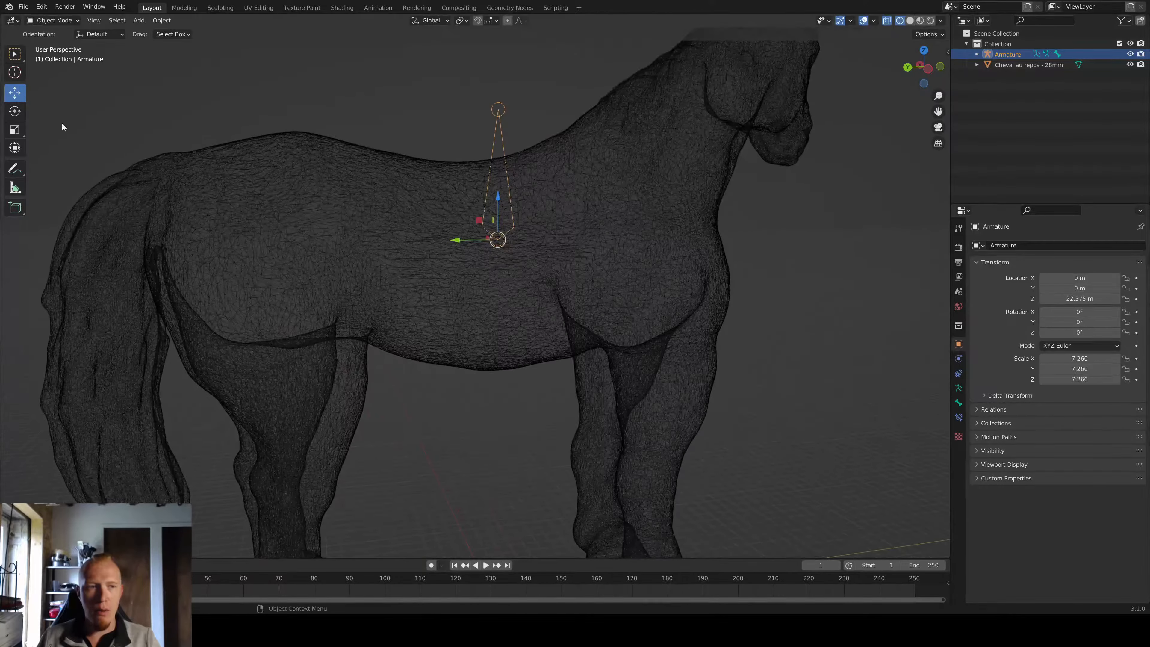
pyautogui.click(15, 111)
pyautogui.moveTo(513, 193); pyautogui.dragTo(256, 111, button='middle')
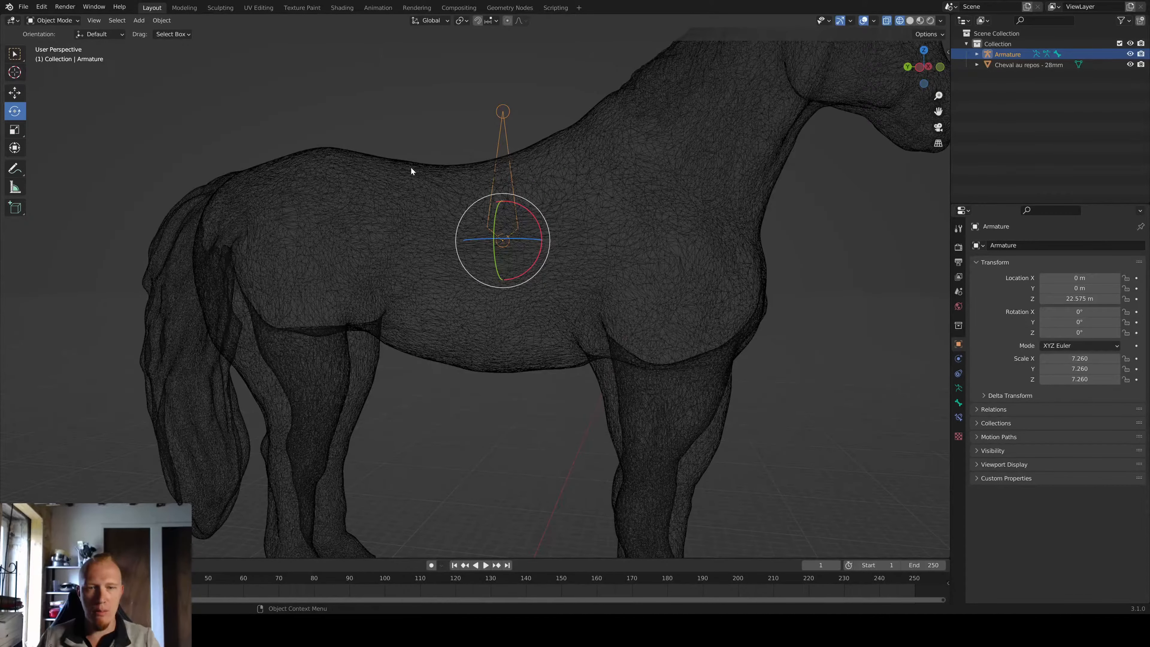
pyautogui.moveTo(532, 213); pyautogui.dragTo(619, 176)
pyautogui.moveTo(553, 258); pyautogui.dragTo(554, 258)
pyautogui.keyDown('shift'); pyautogui.moveTo(527, 162); pyautogui.dragTo(548, 198, button='middle'); pyautogui.keyUp('shift')
pyautogui.scroll(2, 549, 198)
# Step: Raise the tilted armature to about 25.38 m on the Z axis so the bone sits just under the withers
pyautogui.click(16, 96)
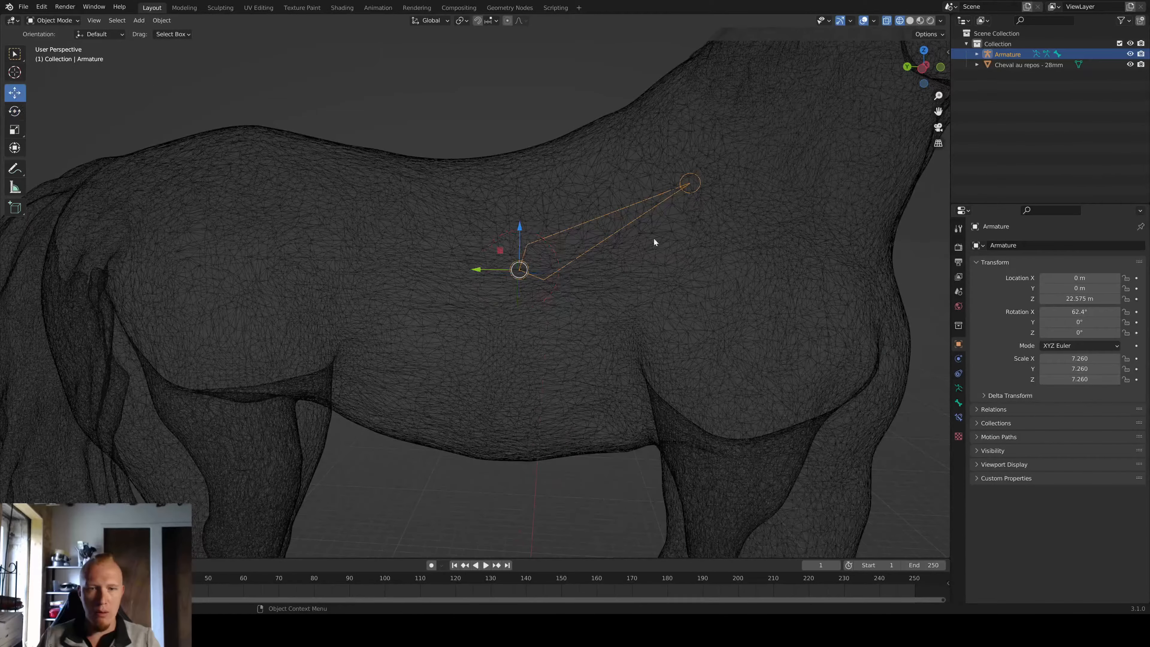
pyautogui.moveTo(520, 229); pyautogui.dragTo(512, 153)
pyautogui.hotkey('shift', 'z')
pyautogui.moveTo(512, 153)
pyautogui.mouseDown(button='middle')
pyautogui.moveTo(595, 214)
pyautogui.moveTo(672, 249)
pyautogui.moveTo(678, 269)
pyautogui.moveTo(552, 193)
pyautogui.mouseUp(button='middle')
pyautogui.scroll(2, 595, 214)
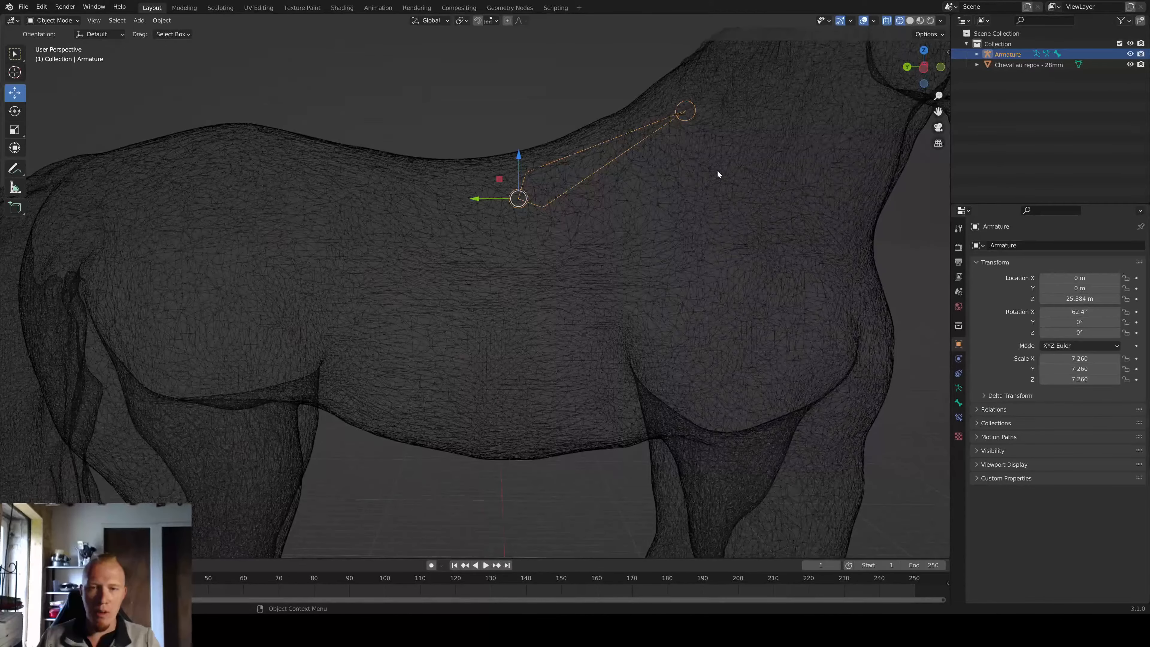
pyautogui.keyDown('shift'); pyautogui.scroll(2, 661, 154); pyautogui.keyUp('shift')
# Step: Reselect the armature instead of the horse mesh and switch it to Edit Mode
pyautogui.click(678, 143)
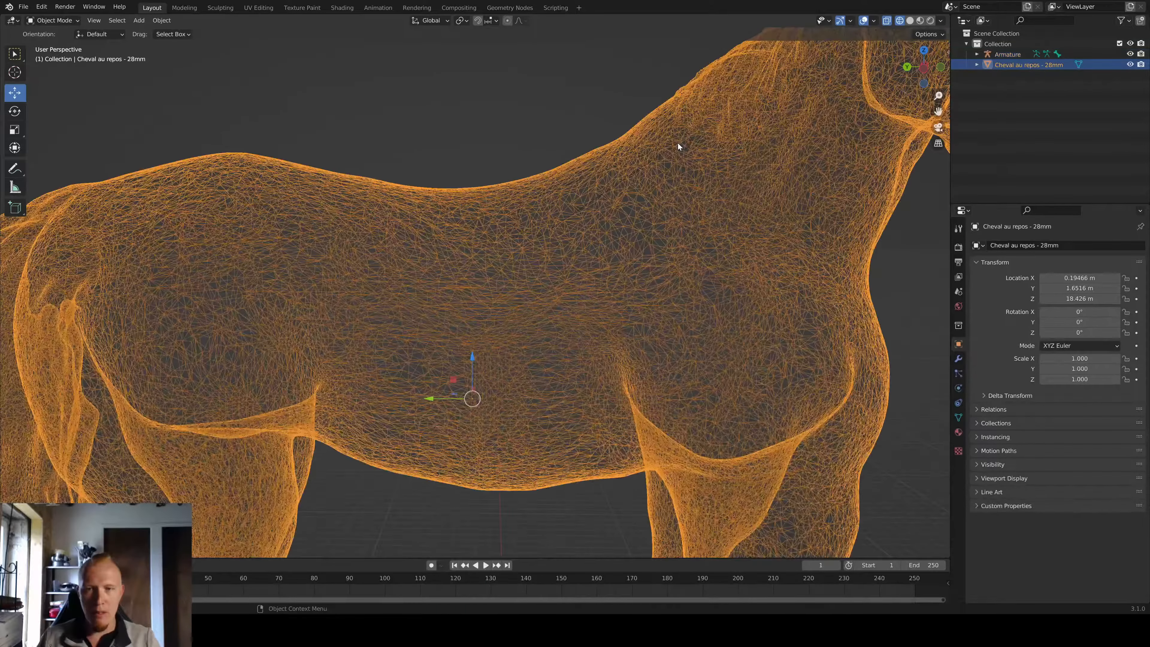
pyautogui.click(678, 145)
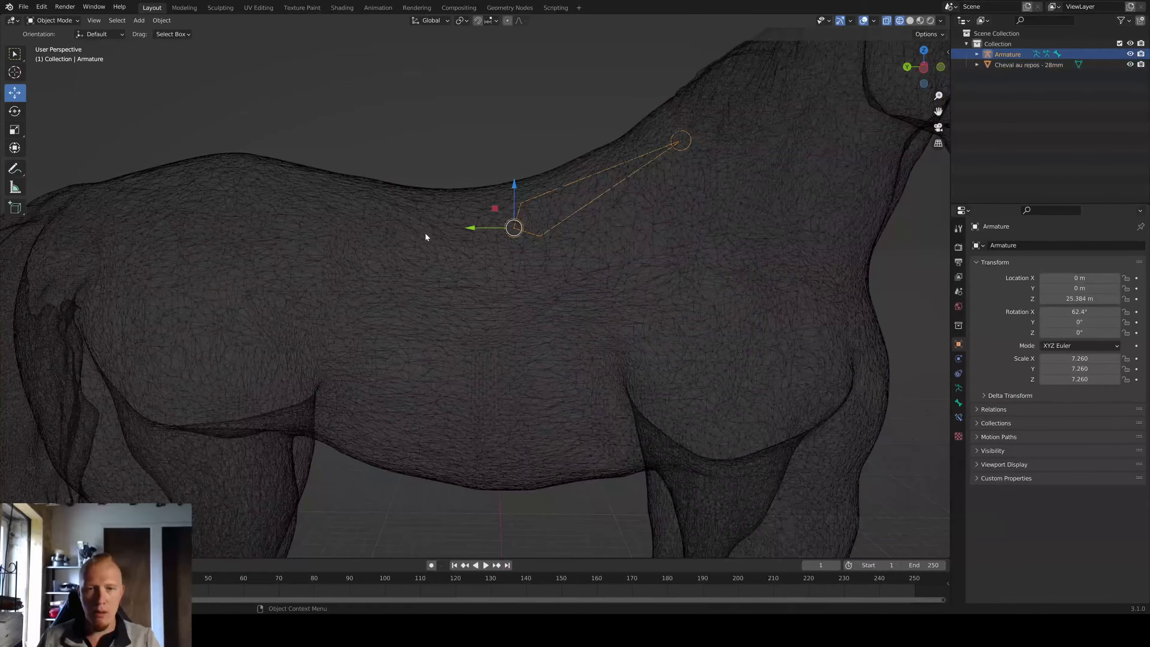
pyautogui.moveTo(406, 234); pyautogui.dragTo(378, 143, button='middle')
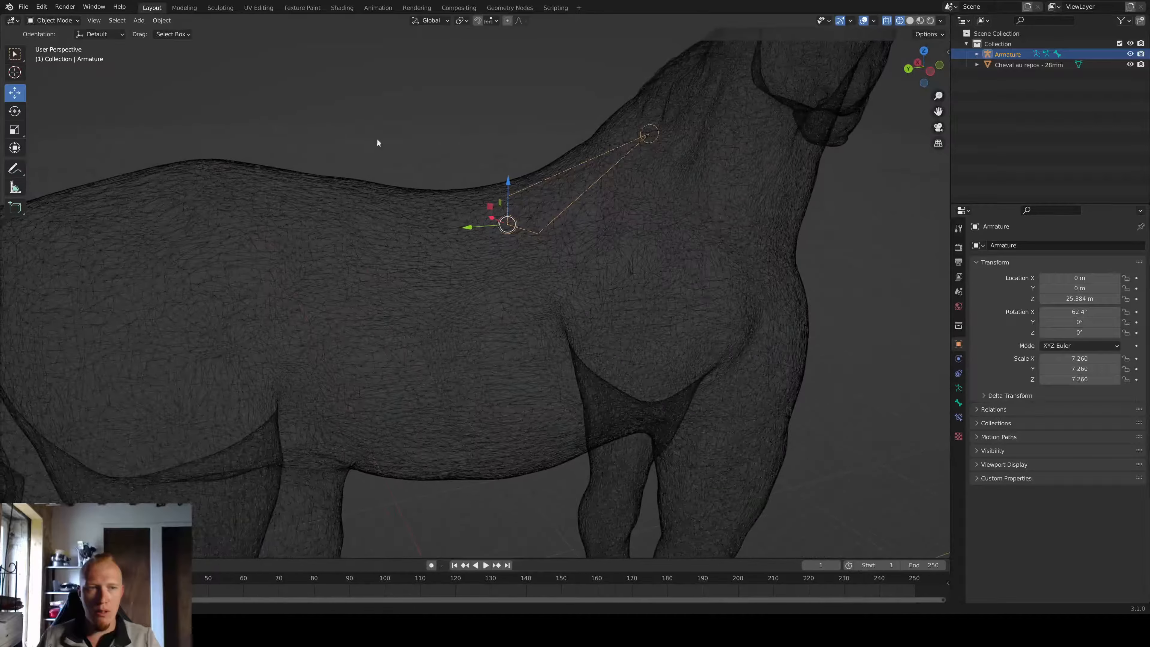
pyautogui.click(77, 22)
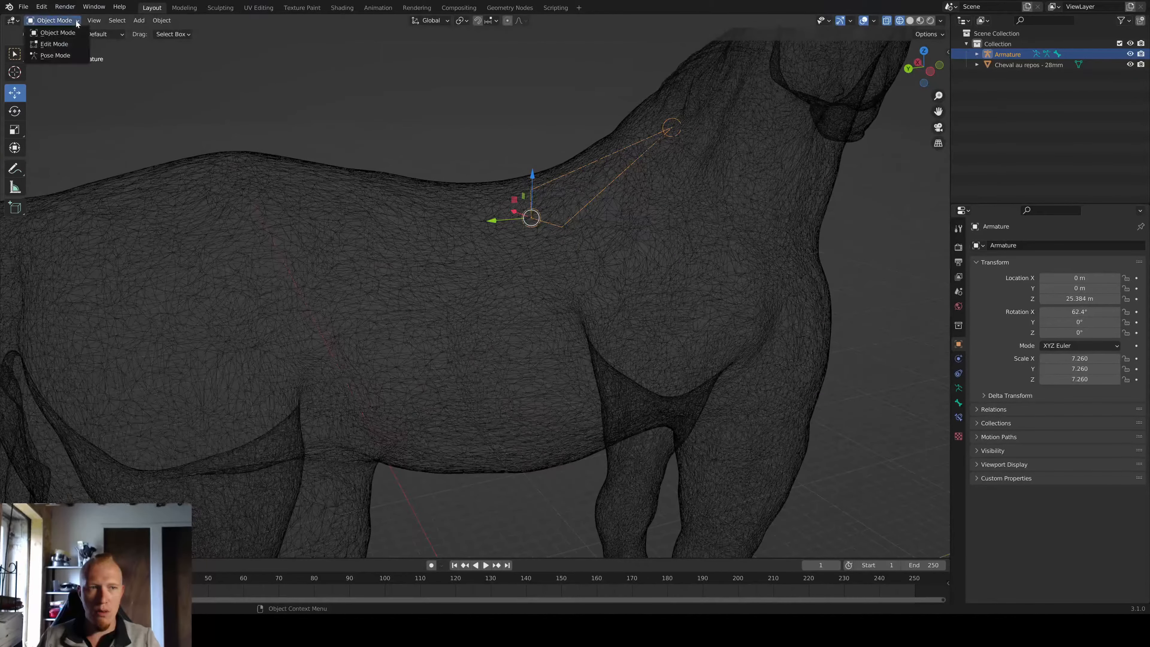
pyautogui.click(135, 73)
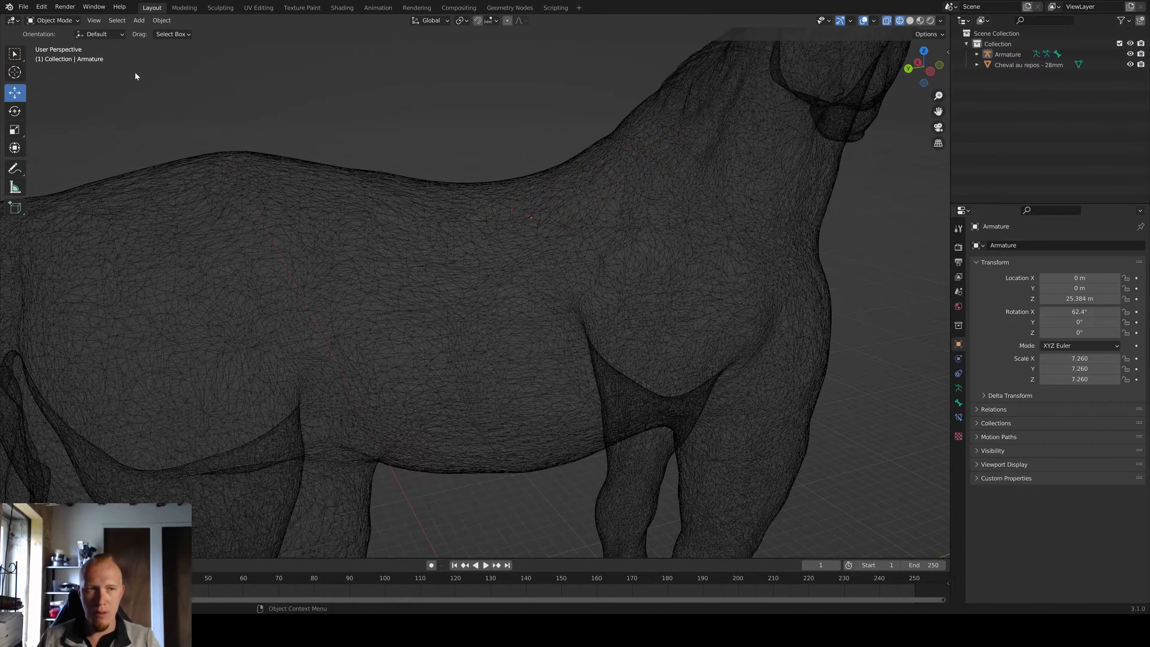
pyautogui.click(549, 211)
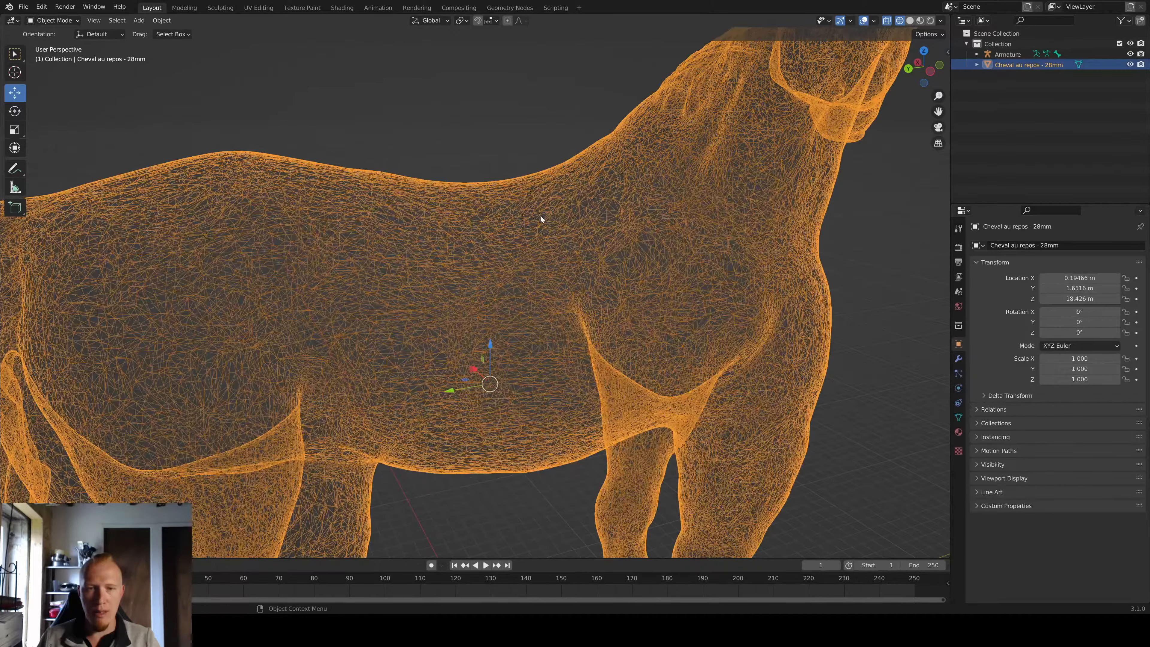
pyautogui.click(540, 216)
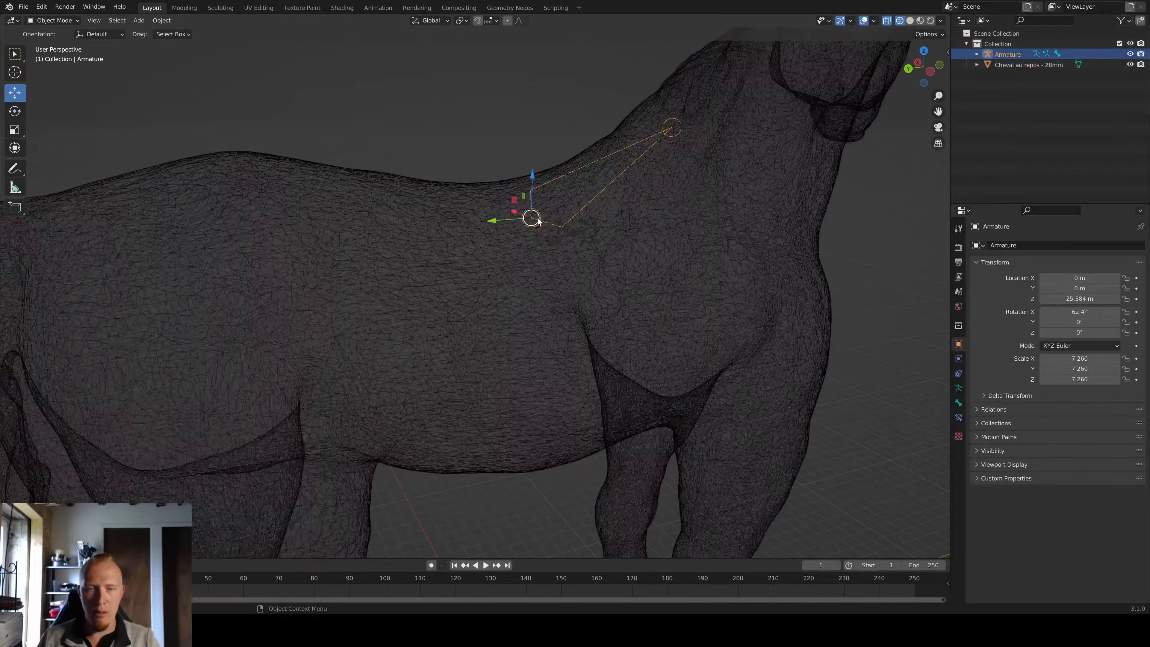
pyautogui.click(75, 22)
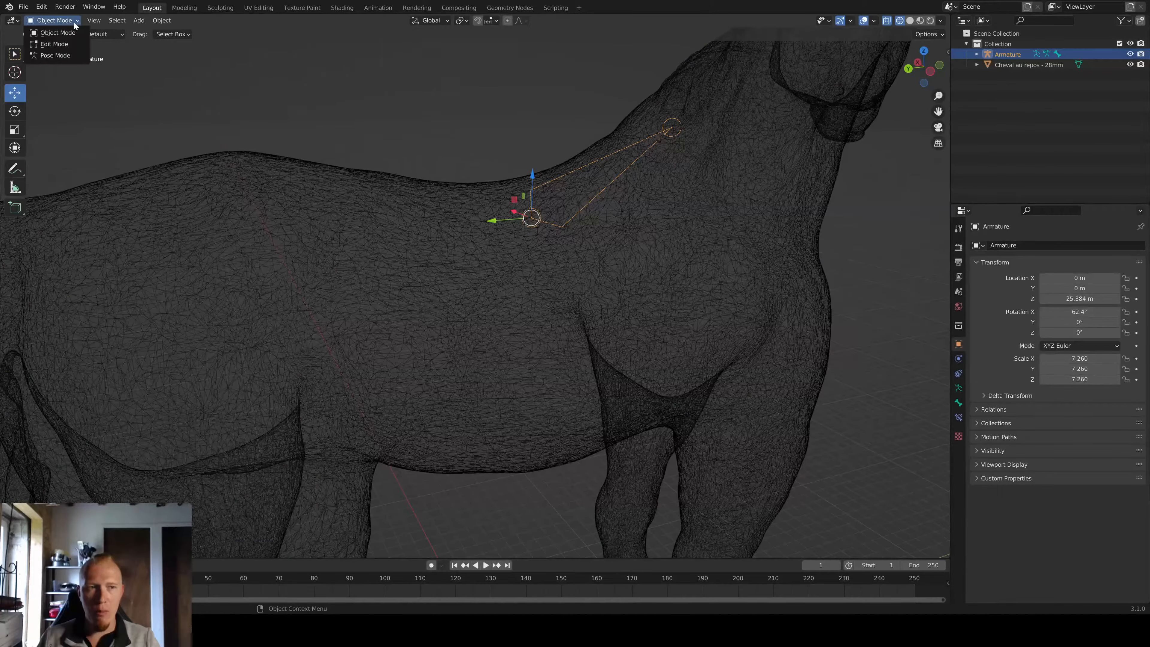
pyautogui.click(61, 43)
# Step: In an orthographic side view, extrude three chained bones from the bone's root joint along the back towards the tail
pyautogui.moveTo(480, 172); pyautogui.dragTo(527, 164, button='middle')
pyautogui.click(540, 224)
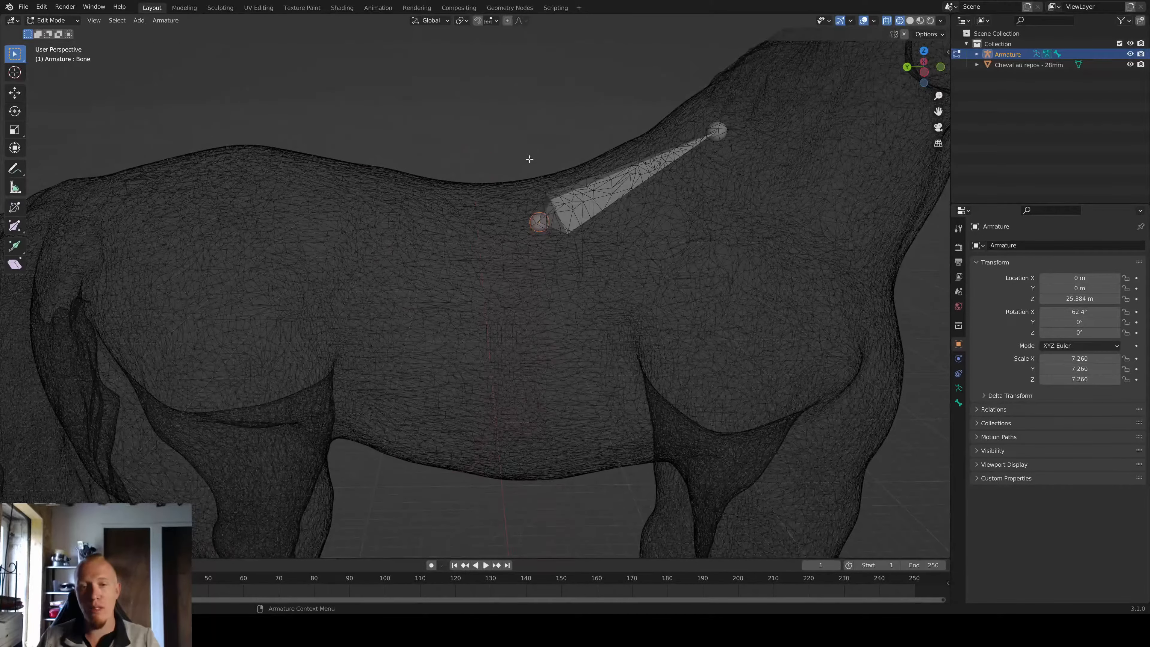
pyautogui.scroll(-2, 527, 181)
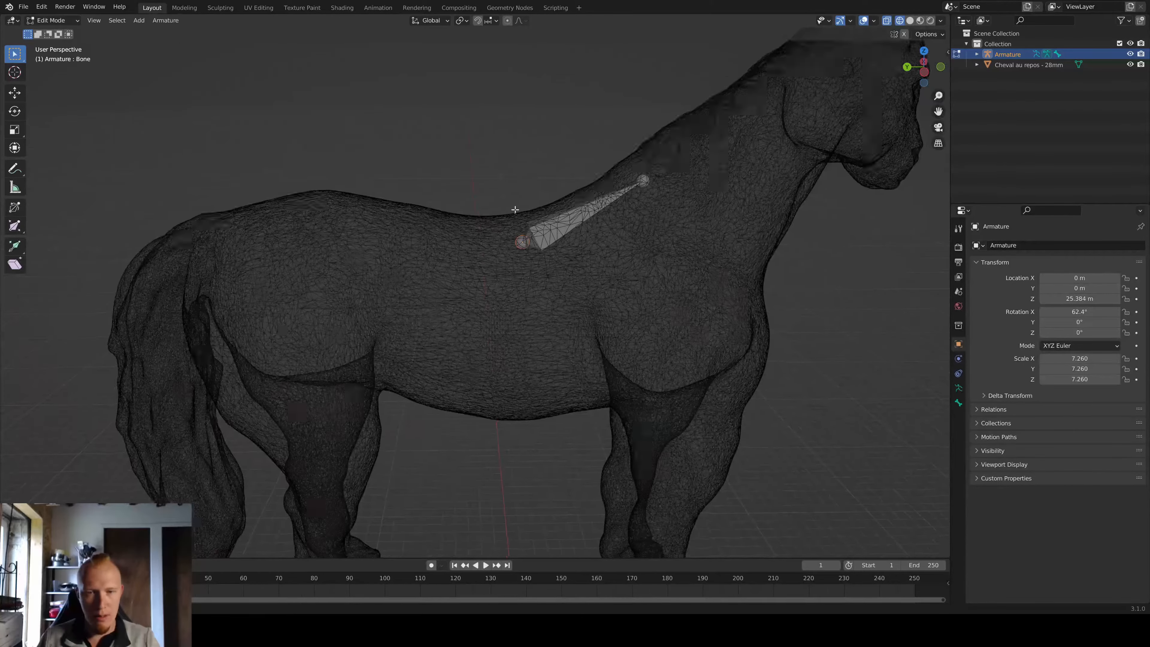
pyautogui.moveTo(527, 180); pyautogui.dragTo(545, 172, button='middle')
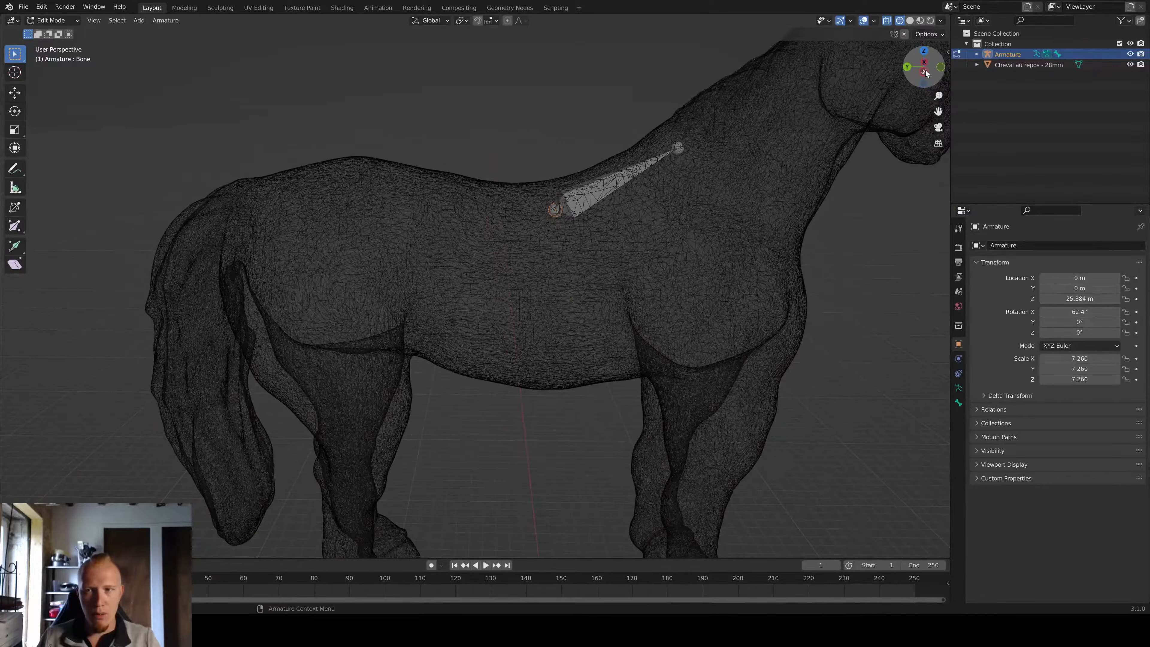
pyautogui.click(925, 72)
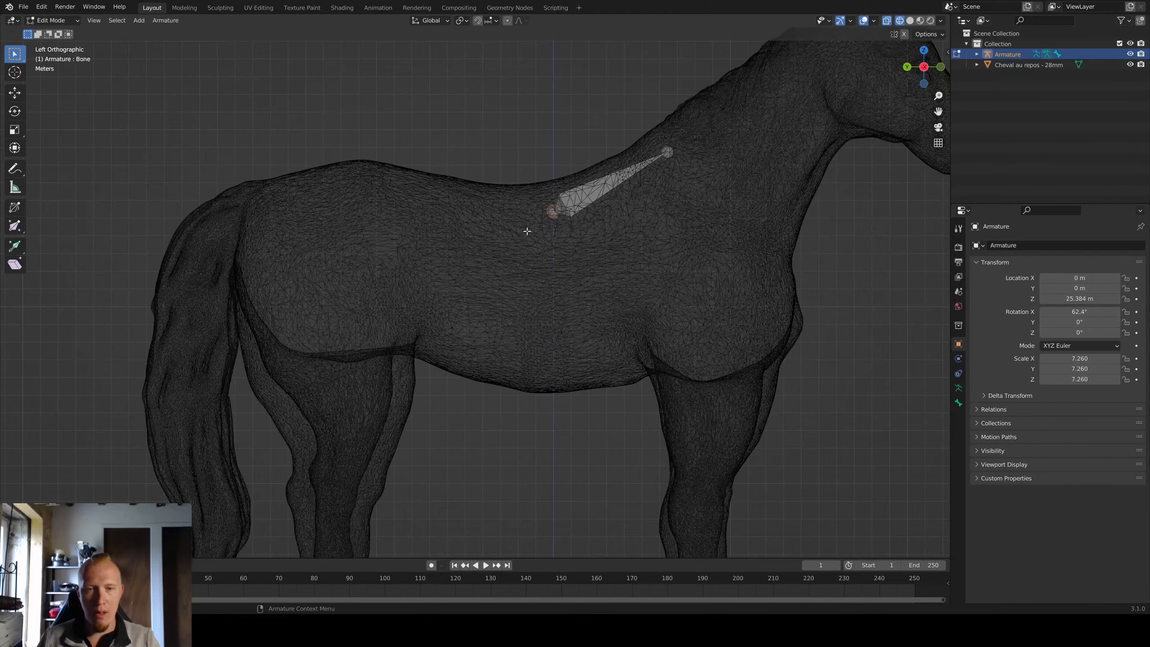
pyautogui.rightClick(507, 208)
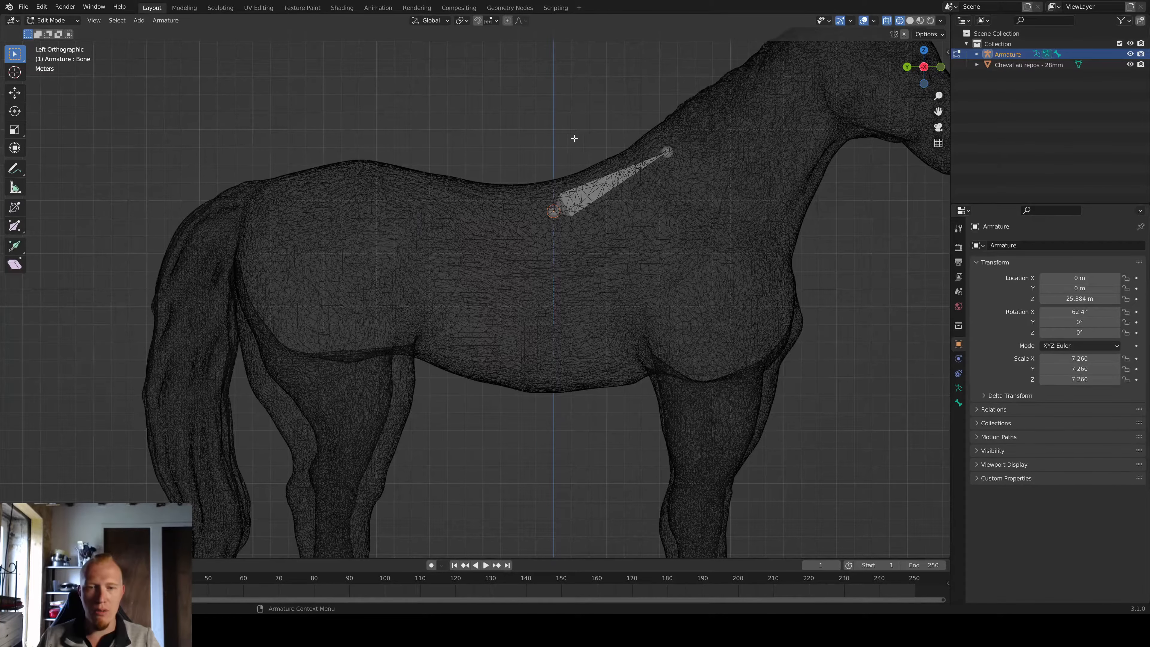
pyautogui.press('e')
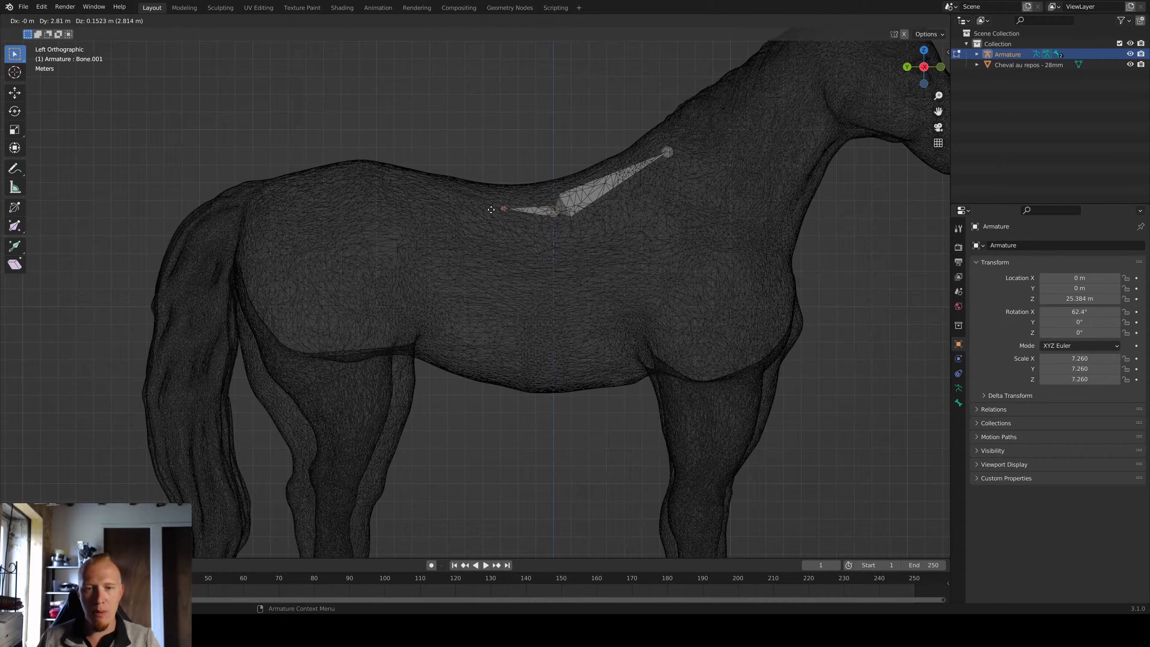
pyautogui.click(449, 206)
pyautogui.press('e')
pyautogui.click(363, 190)
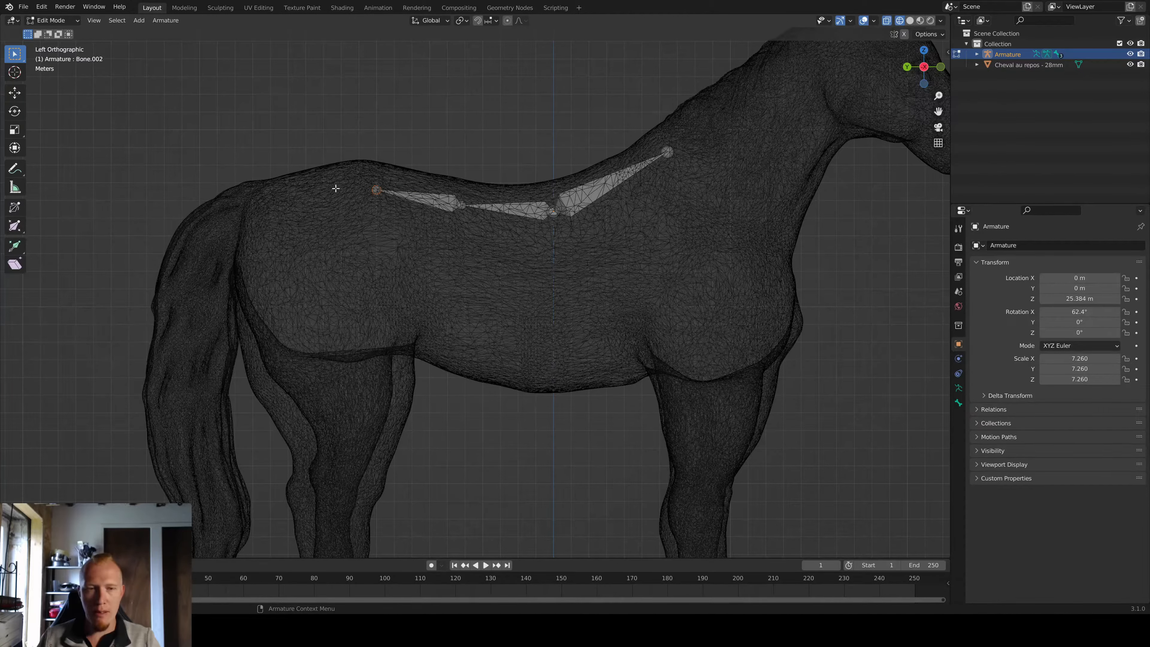
pyautogui.press('e')
pyautogui.click(243, 201)
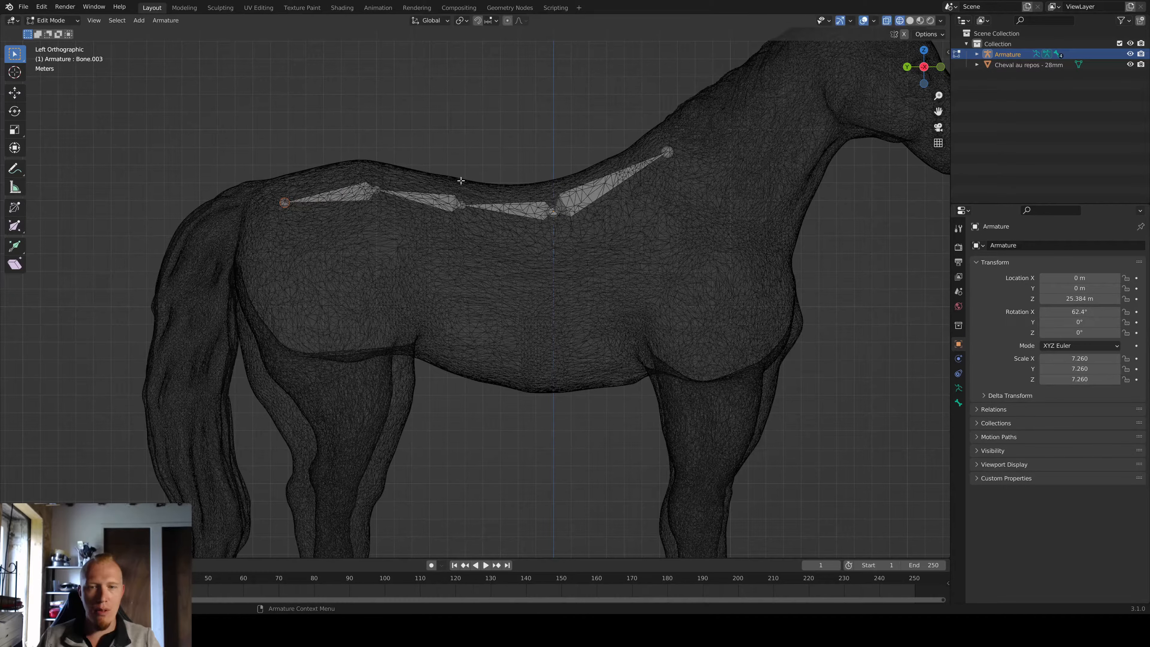
# Step: Extrude four chained bones from the first bone's tip up the neck and into the horse's head
pyautogui.click(668, 151)
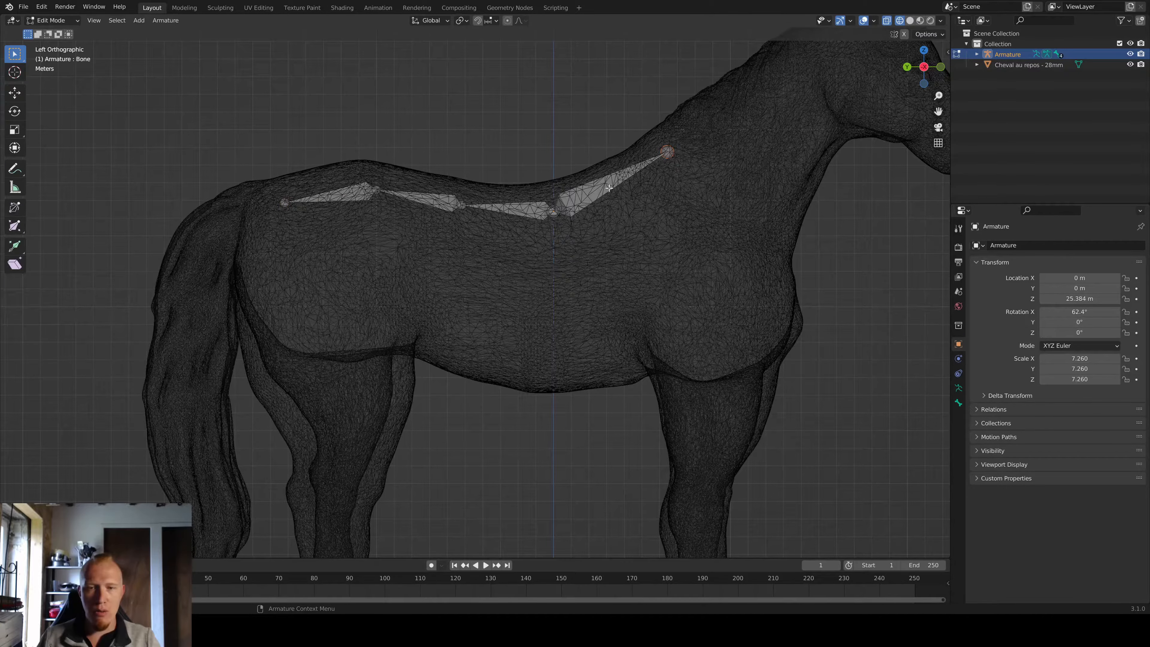
pyautogui.keyDown('shift'); pyautogui.moveTo(674, 160); pyautogui.dragTo(588, 212, button='middle'); pyautogui.keyUp('shift')
pyautogui.press('e')
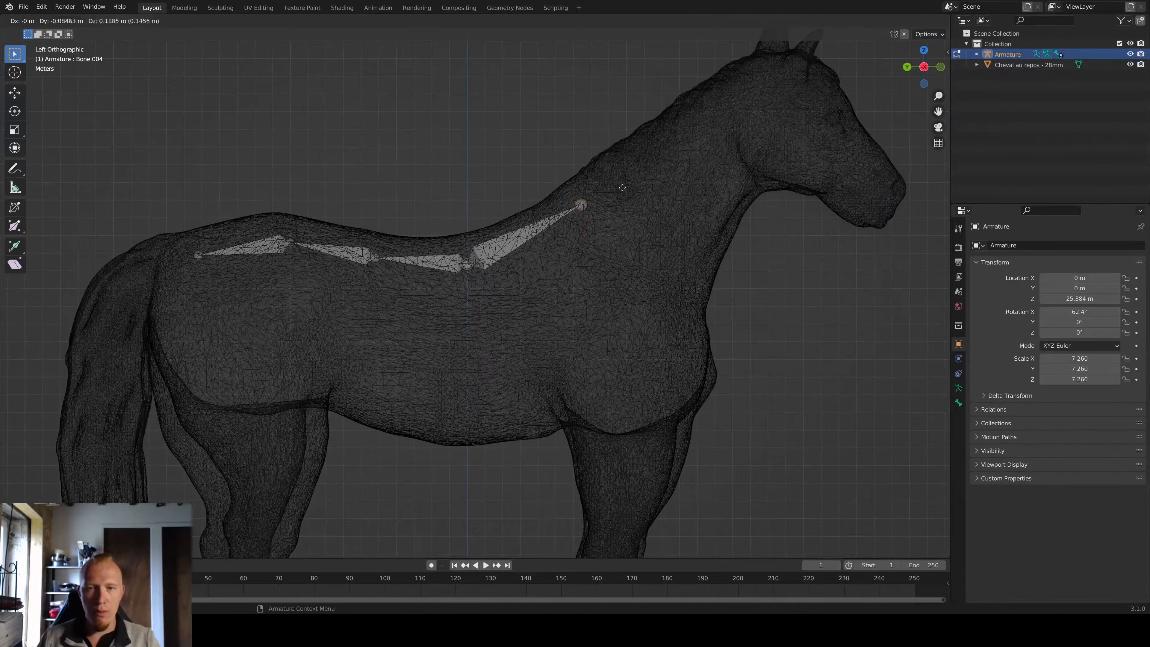
pyautogui.click(676, 146)
pyautogui.press('e')
pyautogui.click(736, 101)
pyautogui.press('e')
pyautogui.click(802, 59)
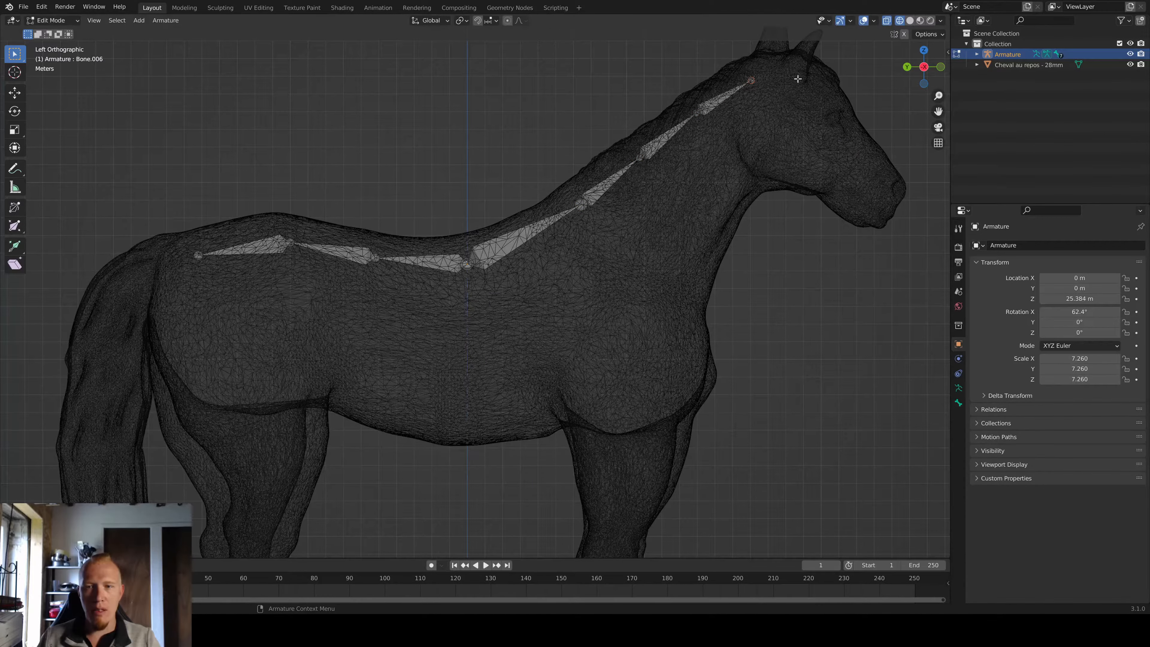
pyautogui.press('e')
pyautogui.click(847, 81)
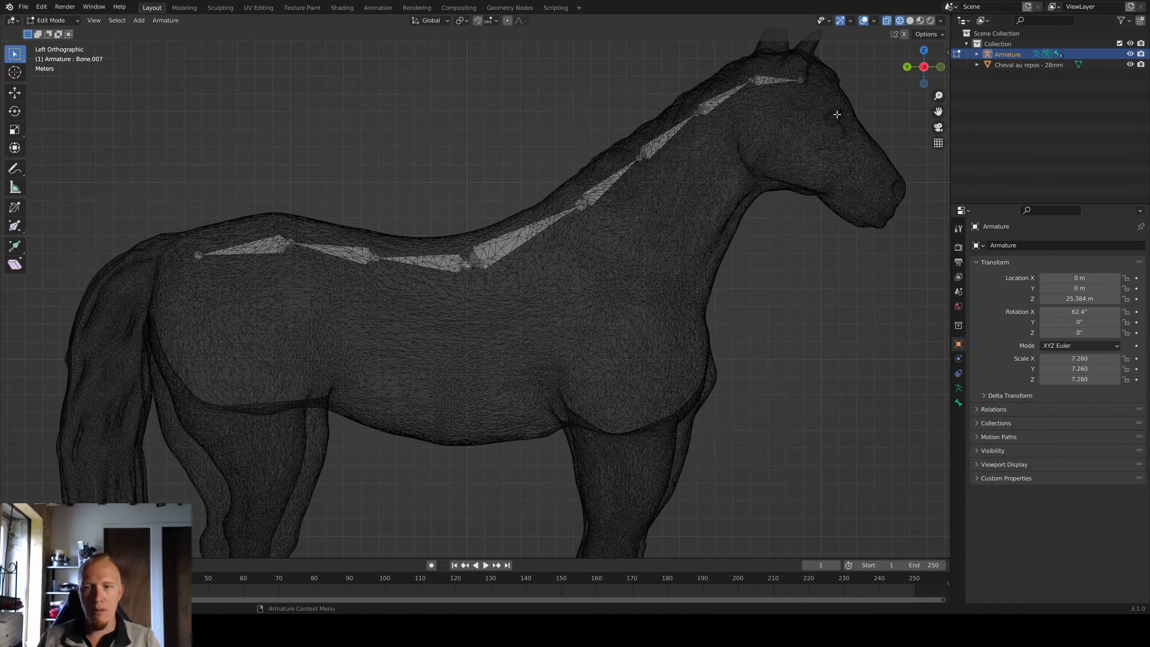
# Step: Examine how the chain of bones runs through the horse's back, neck and head from several angles
pyautogui.keyDown('shift'); pyautogui.moveTo(616, 265); pyautogui.dragTo(667, 240, button='middle'); pyautogui.keyUp('shift')
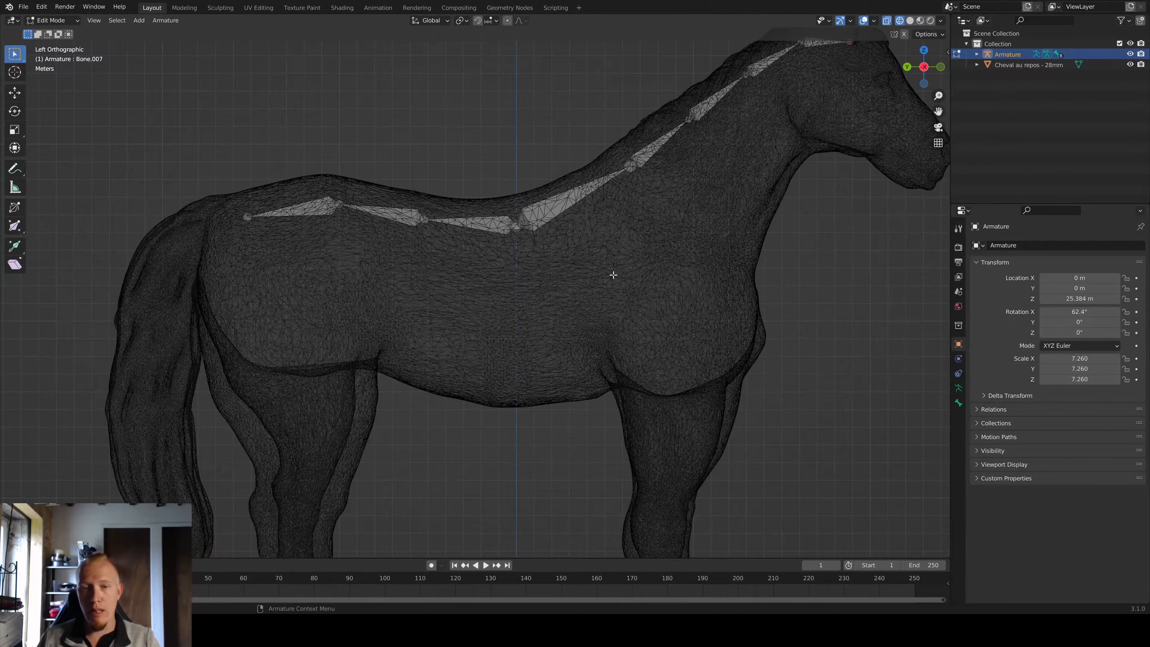
pyautogui.scroll(-3, 611, 272)
pyautogui.moveTo(575, 286); pyautogui.dragTo(557, 306, button='middle')
pyautogui.scroll(5, 536, 290)
pyautogui.moveTo(581, 154); pyautogui.dragTo(531, 214, button='middle')
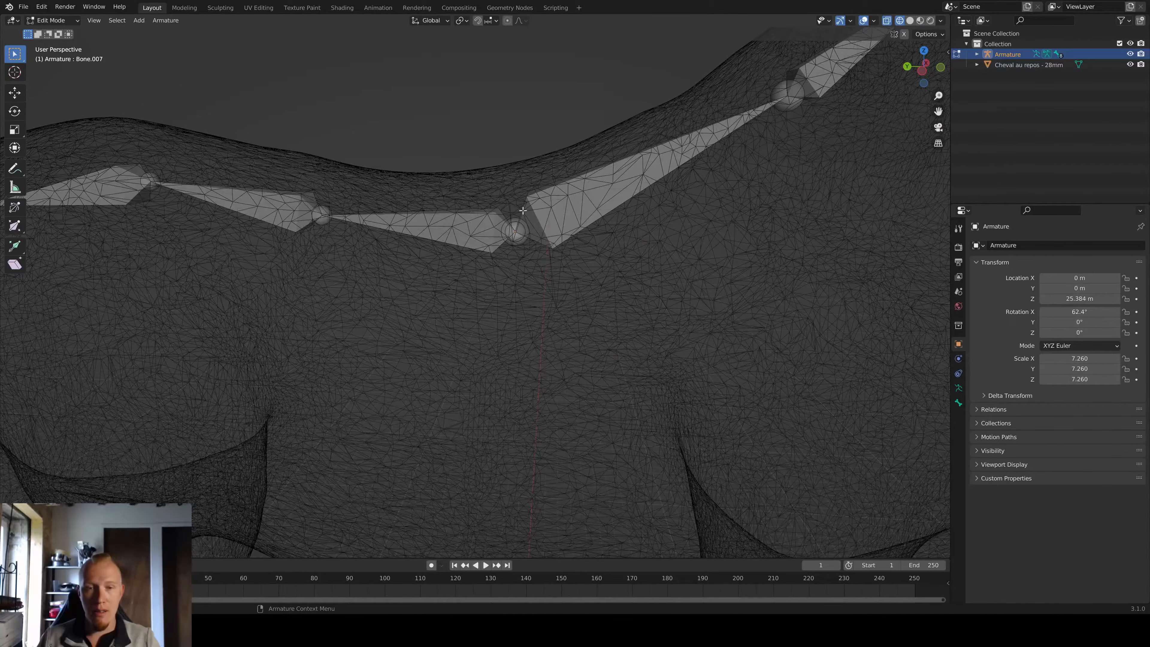
pyautogui.scroll(-1, 539, 230)
pyautogui.keyDown('shift'); pyautogui.moveTo(683, 213); pyautogui.dragTo(529, 294, button='middle'); pyautogui.keyUp('shift')
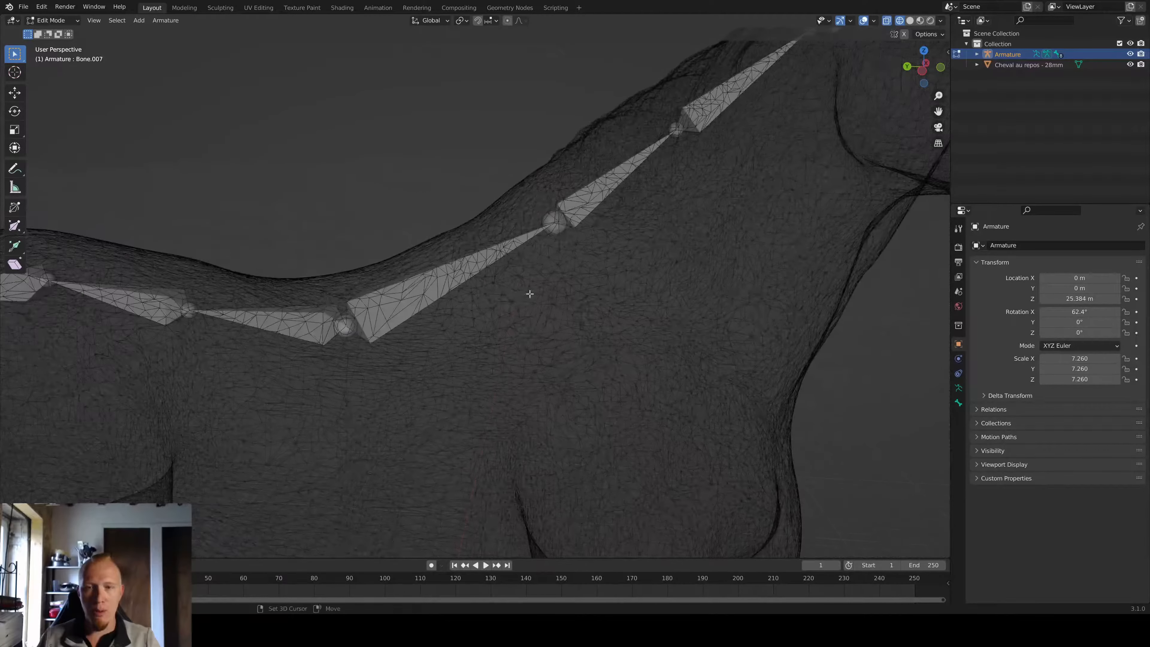
pyautogui.scroll(-5, 562, 230)
pyautogui.moveTo(521, 198); pyautogui.dragTo(551, 216, button='middle')
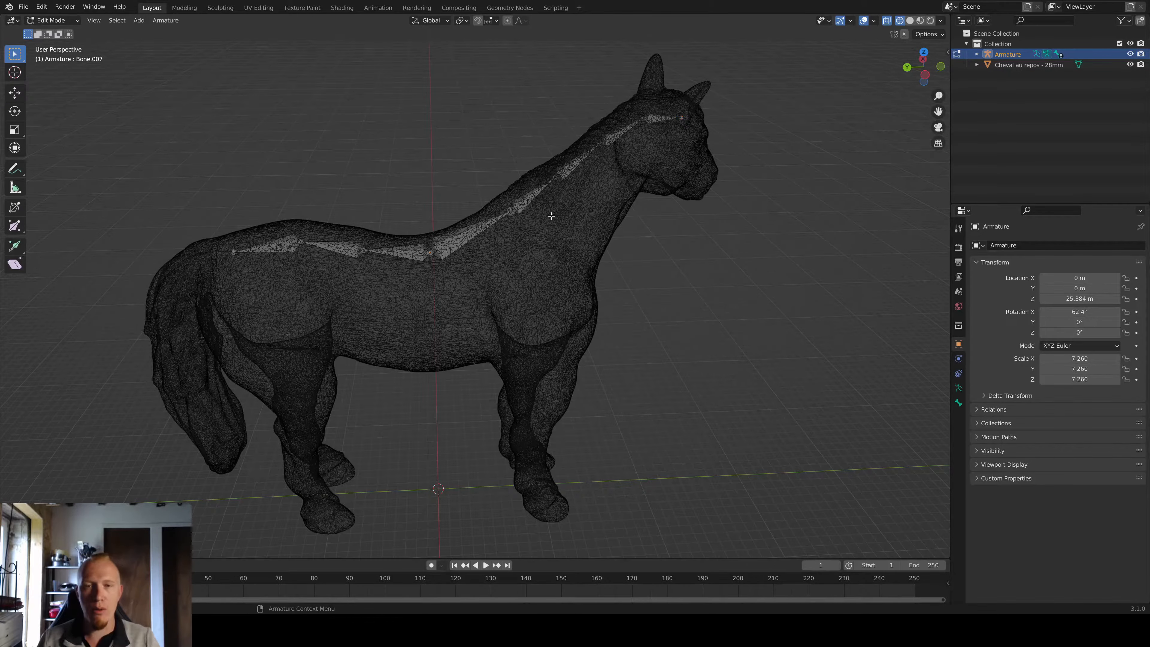
pyautogui.moveTo(532, 227); pyautogui.dragTo(509, 221, button='middle')
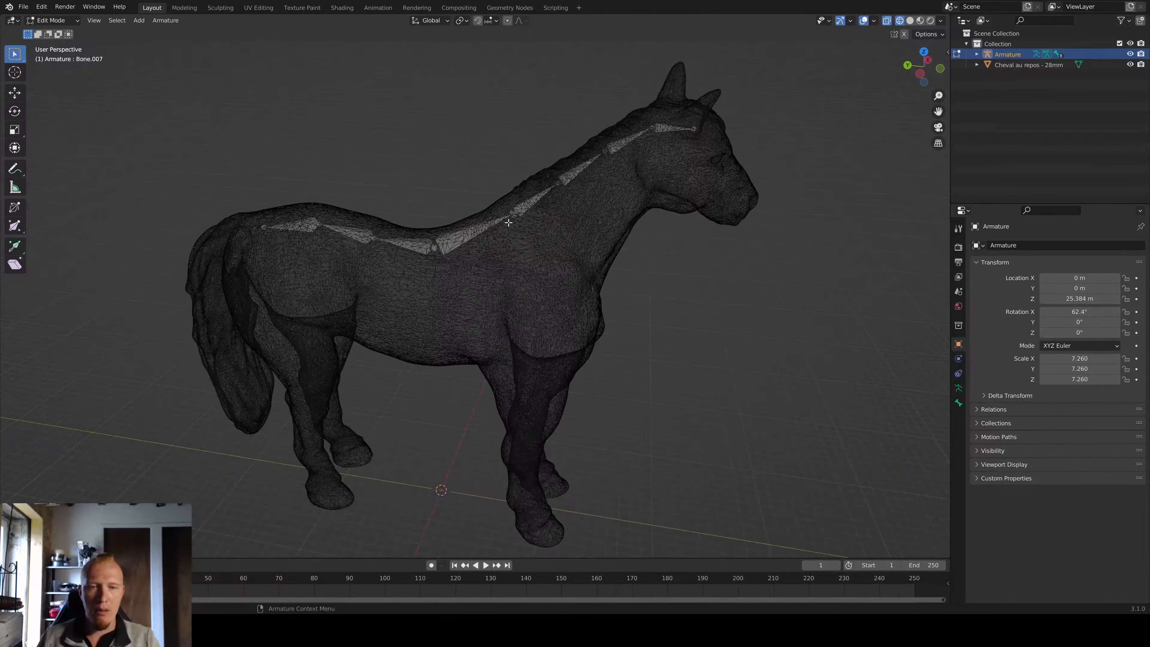
pyautogui.scroll(2, 560, 242)
pyautogui.scroll(-2, 559, 241)
pyautogui.moveTo(570, 247); pyautogui.dragTo(539, 239, button='middle')
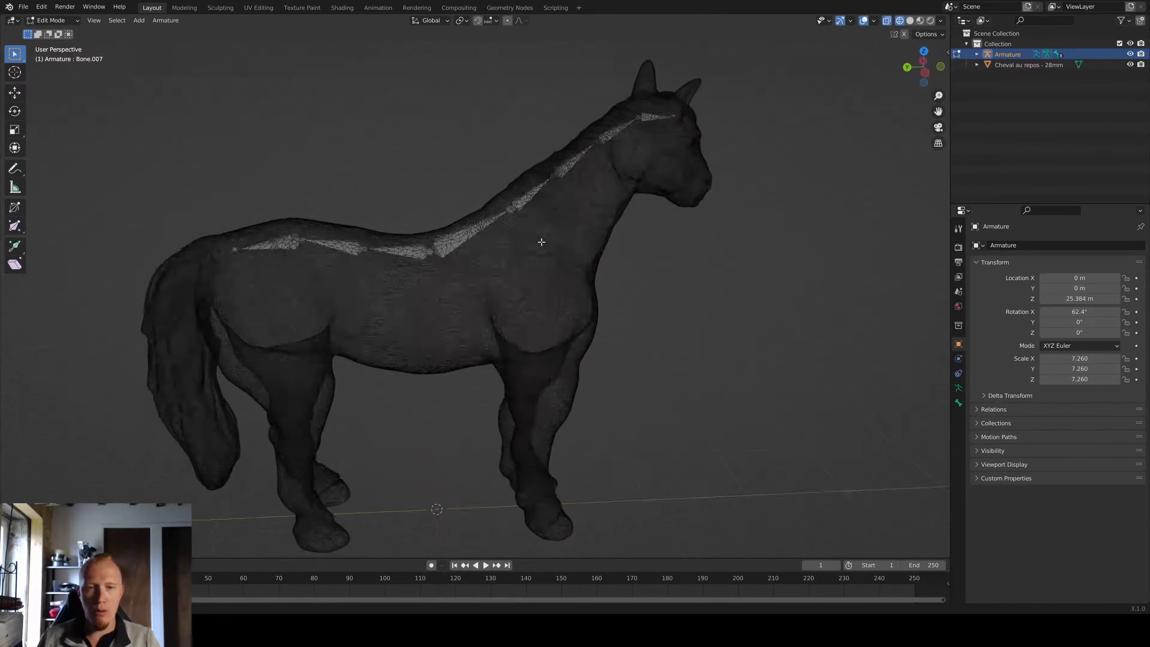
pyautogui.scroll(2, 539, 275)
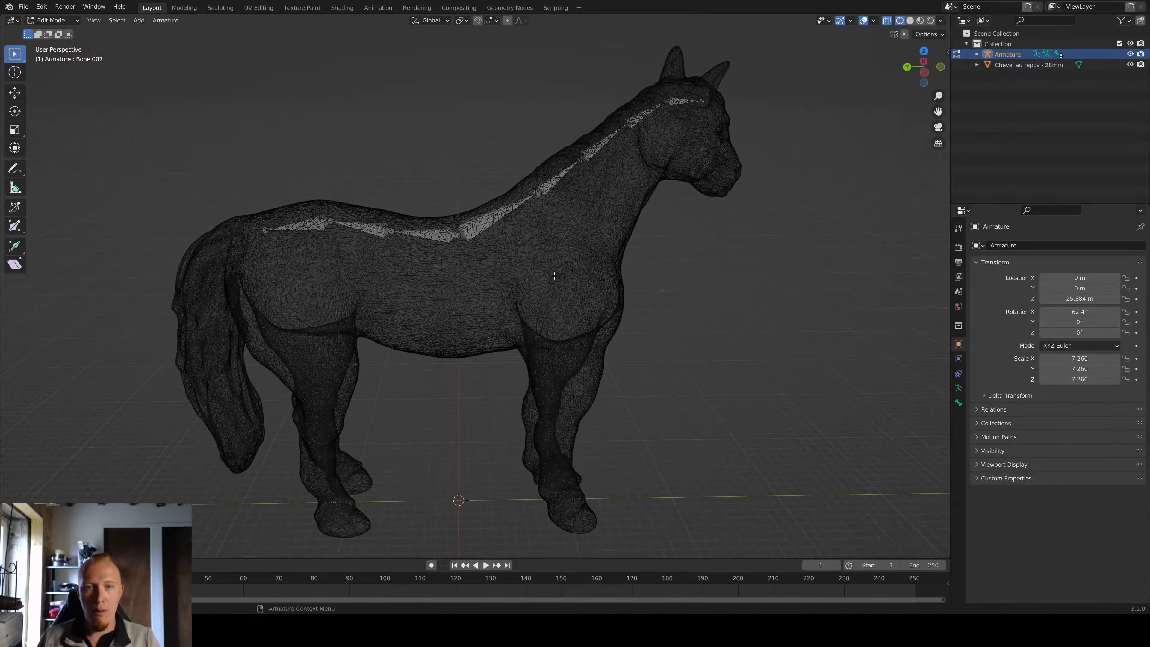
# Step: Undo all the bone extrusions and the switch to Edit Mode, keeping only the original single-bone armature
pyautogui.hotkey('ctrl', 'z')
pyautogui.hotkey('ctrl', 'z')
pyautogui.hotkey('ctrl', 'z')
pyautogui.hotkey('ctrl', 'z')
pyautogui.hotkey('ctrl', 'z')
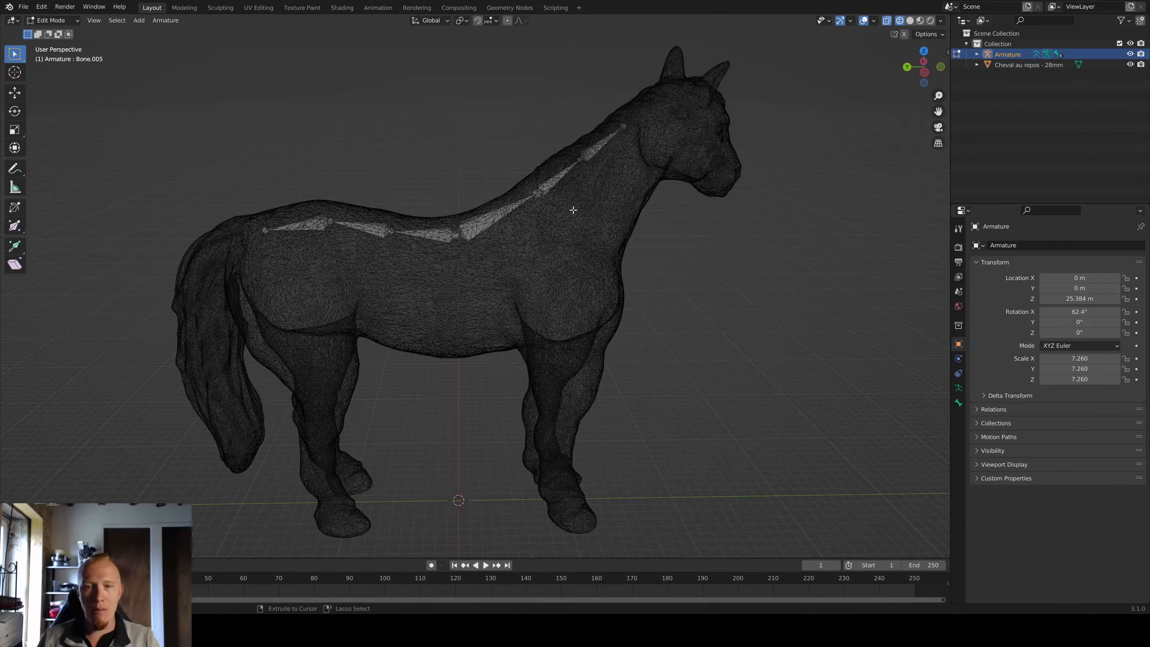
pyautogui.hotkey('ctrl', 'z')
pyautogui.hotkey('ctrl', 'z')
pyautogui.hotkey('ctrl', 'z')
pyautogui.hotkey('ctrl', 'z')
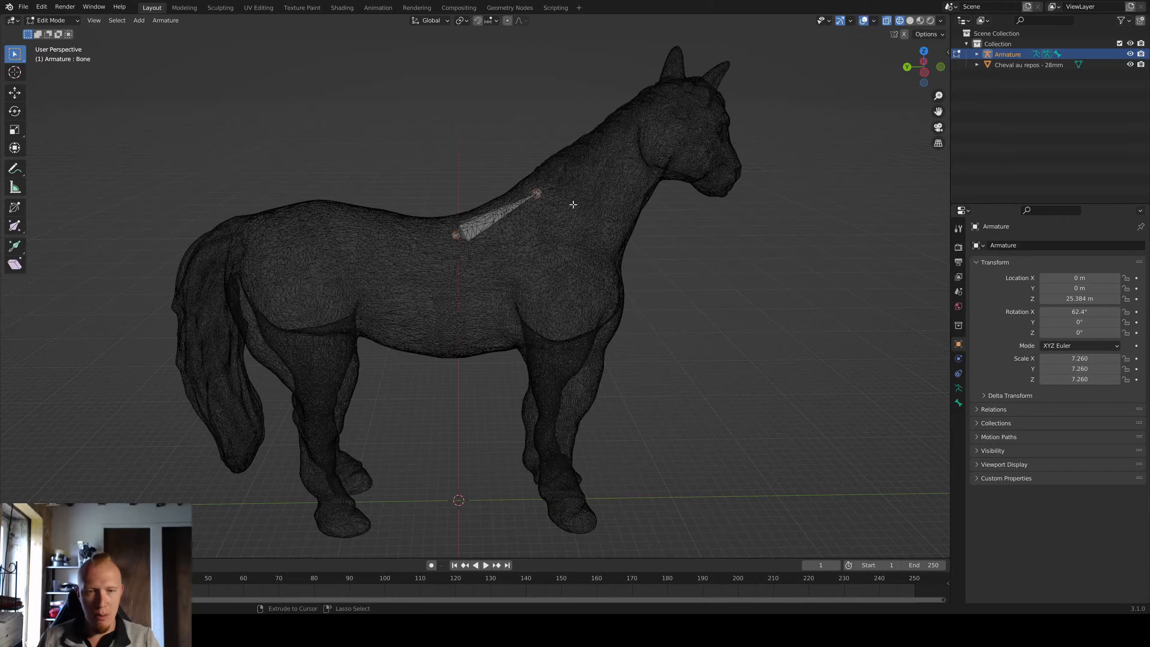
pyautogui.click(573, 205)
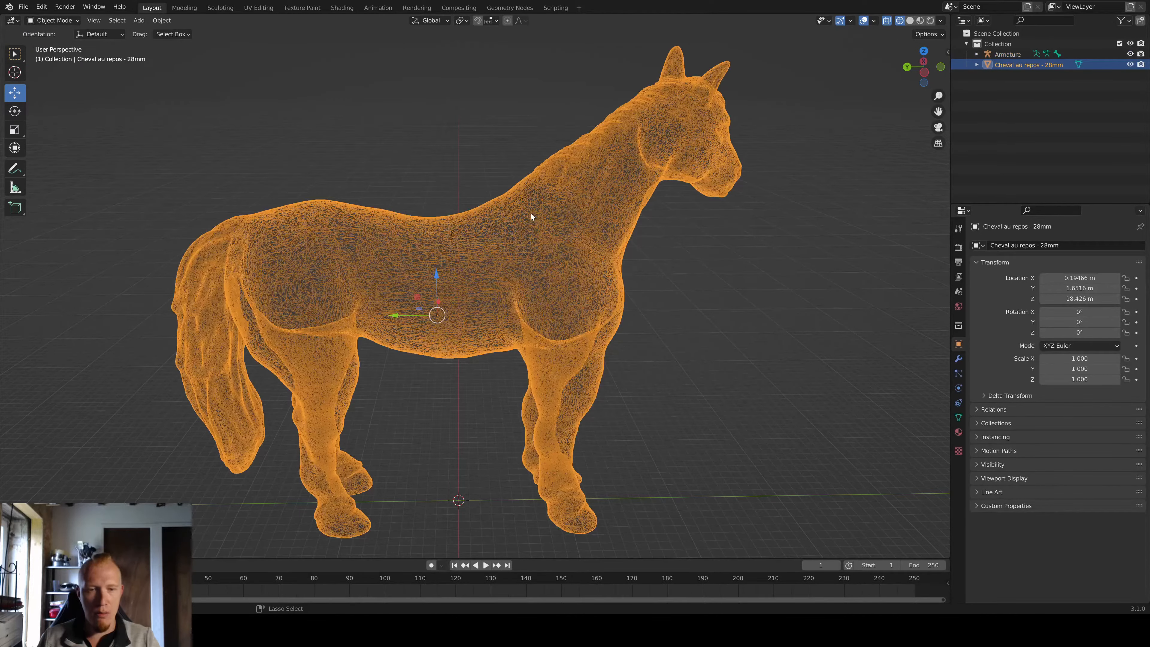
pyautogui.hotkey('ctrl', 'z')
pyautogui.scroll(-5, 521, 220)
pyautogui.moveTo(473, 301); pyautogui.dragTo(456, 309, button='middle')
pyautogui.scroll(6, 475, 364)
pyautogui.keyDown('shift'); pyautogui.moveTo(477, 372); pyautogui.dragTo(533, 271, button='middle'); pyautogui.keyUp('shift')
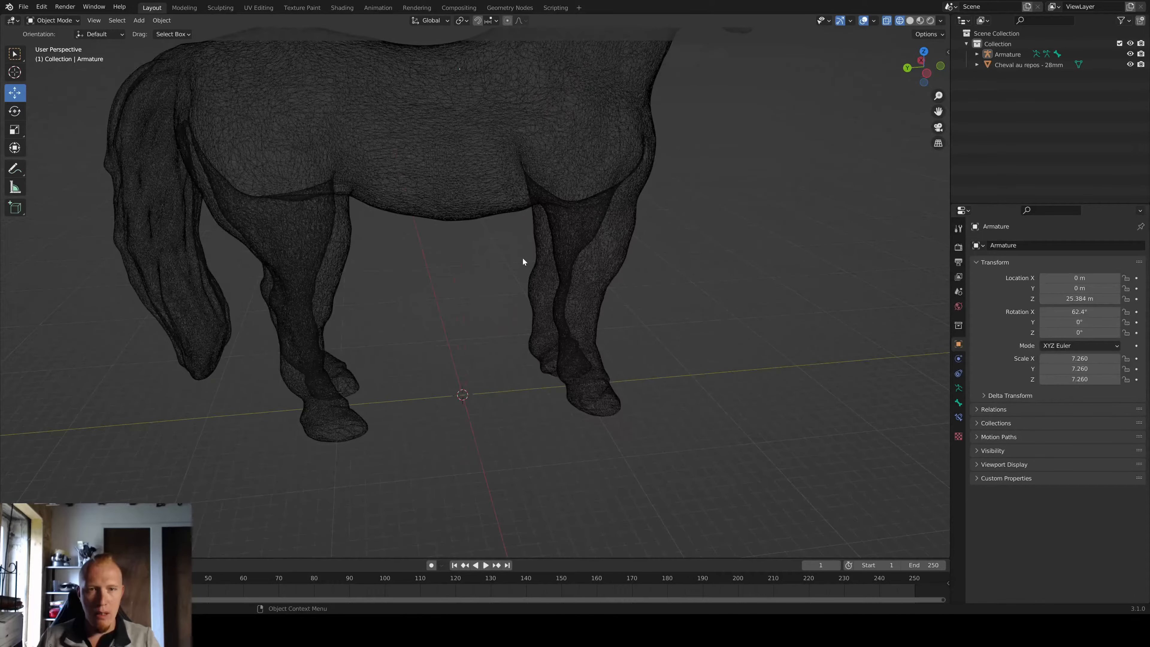
# Step: Undo the single-bone armature's move, rotation and scaling as well as its creation, keeping only the horse mesh
pyautogui.hotkey('ctrl', 'z')
pyautogui.hotkey('ctrl', 'z')
pyautogui.hotkey('ctrl', 'z')
pyautogui.hotkey('ctrl', 'z')
pyautogui.hotkey('ctrl', 'z')
pyautogui.hotkey('ctrl', 'z')
pyautogui.hotkey('ctrl', 'z')
pyautogui.hotkey('ctrl', 'z')
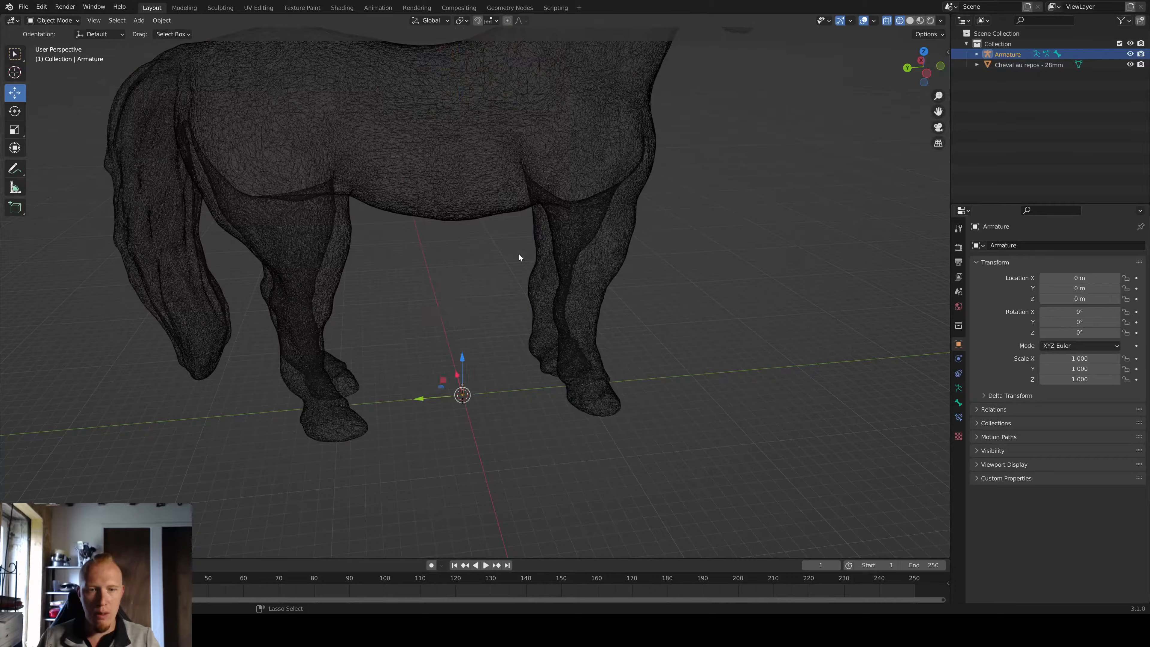
pyautogui.hotkey('ctrl', 'z')
pyautogui.moveTo(508, 260); pyautogui.dragTo(480, 333, button='middle')
pyautogui.scroll(-4, 457, 277)
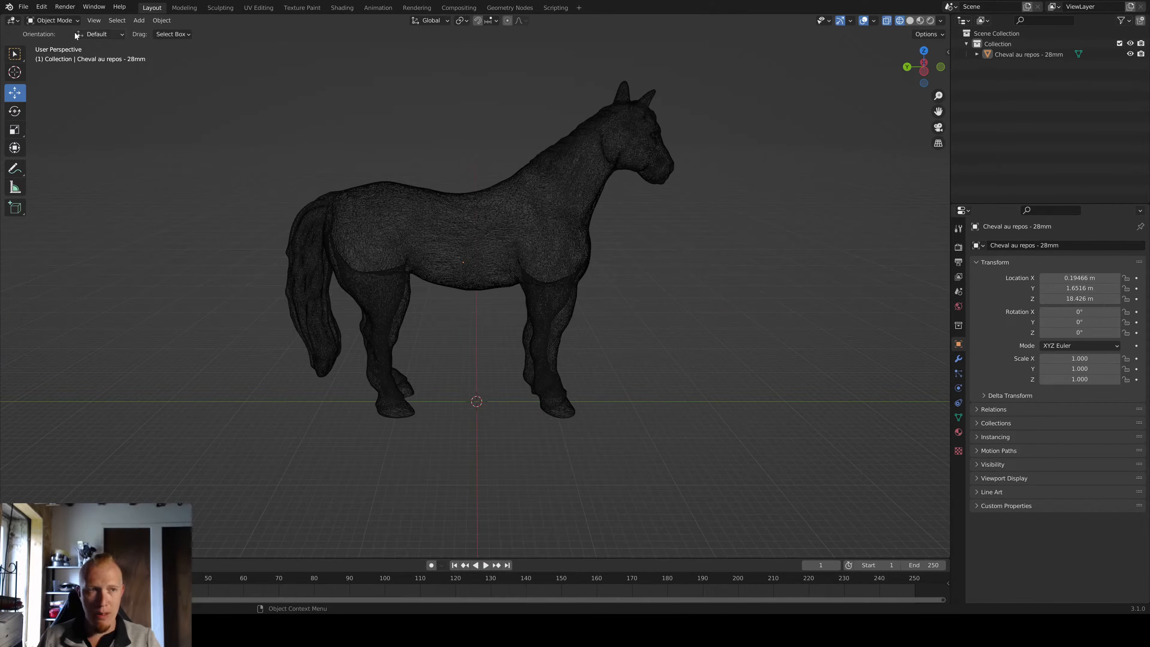
# Step: Open the add-on preferences, clear the add-on search filter and browse the full list of add-ons
pyautogui.click(41, 7)
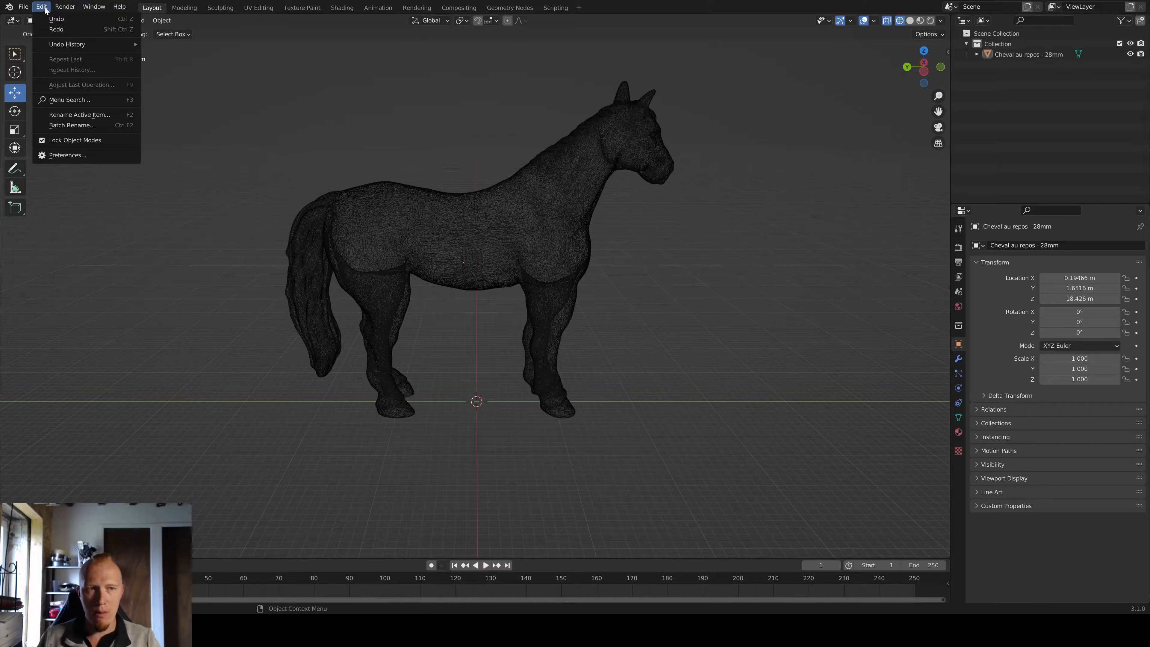
pyautogui.click(54, 156)
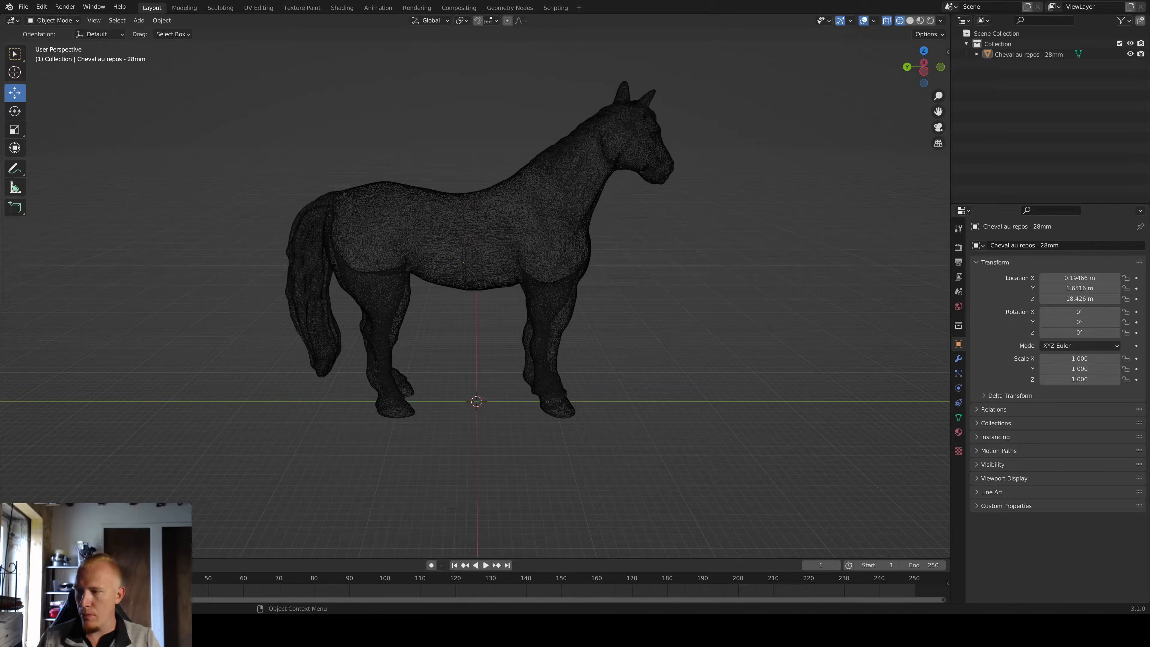
pyautogui.moveTo(173, 2); pyautogui.dragTo(758, 230)
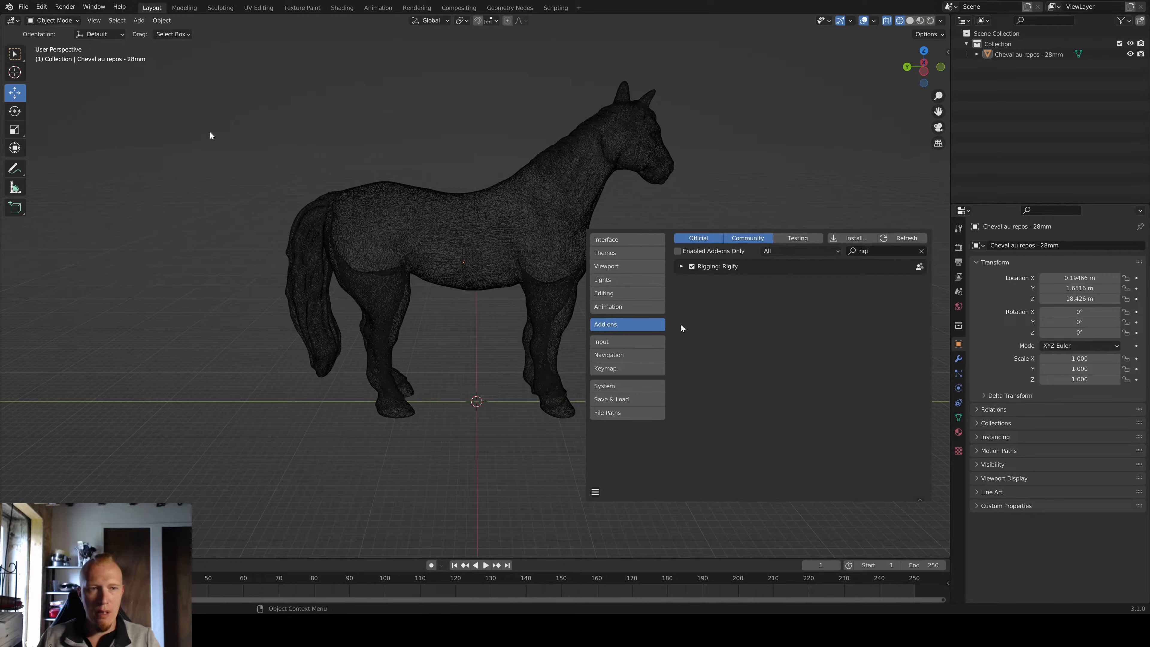
pyautogui.click(904, 255)
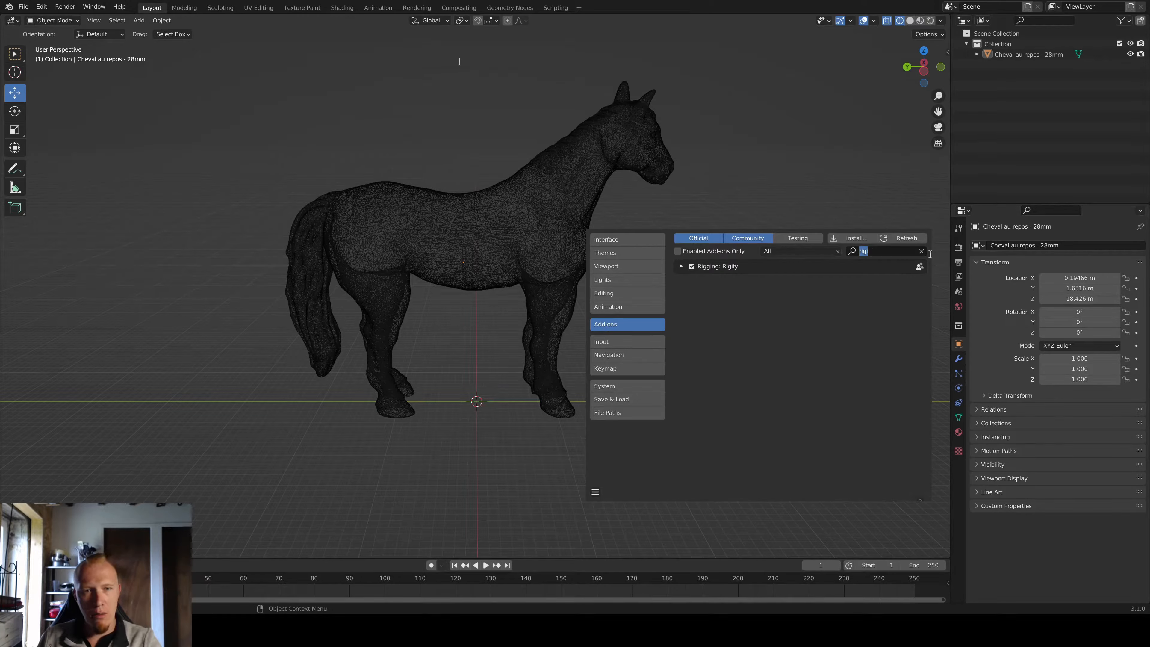
pyautogui.press('BackSpace')
pyautogui.scroll(-2, 828, 339)
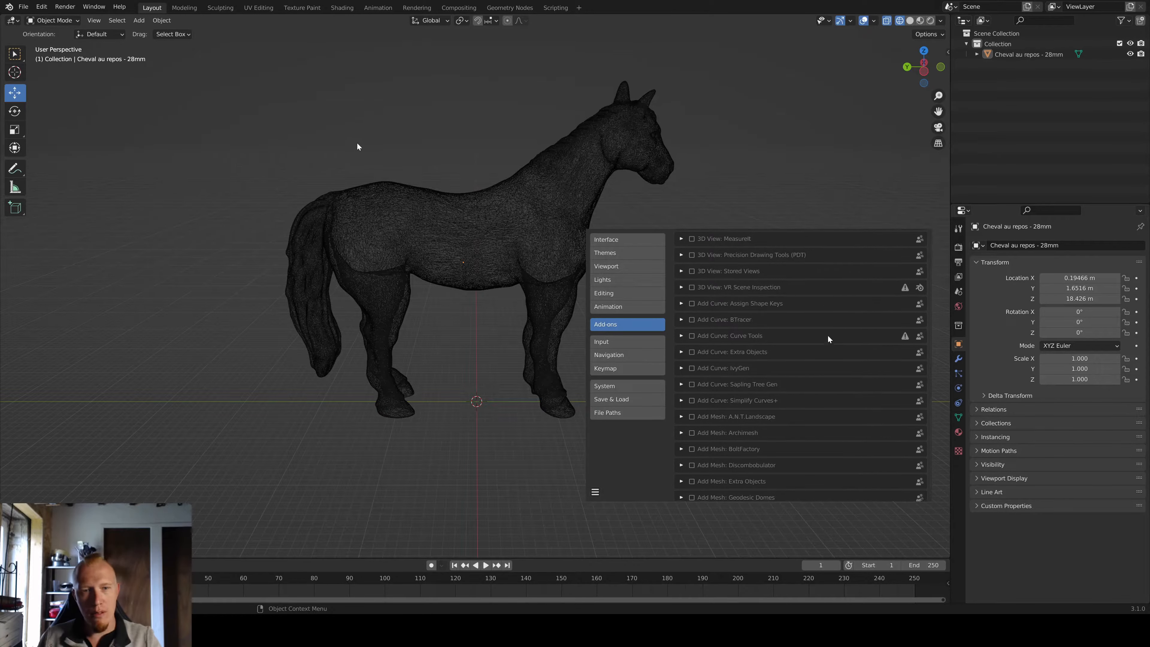
pyautogui.scroll(-2, 826, 334)
pyautogui.scroll(-1, 795, 361)
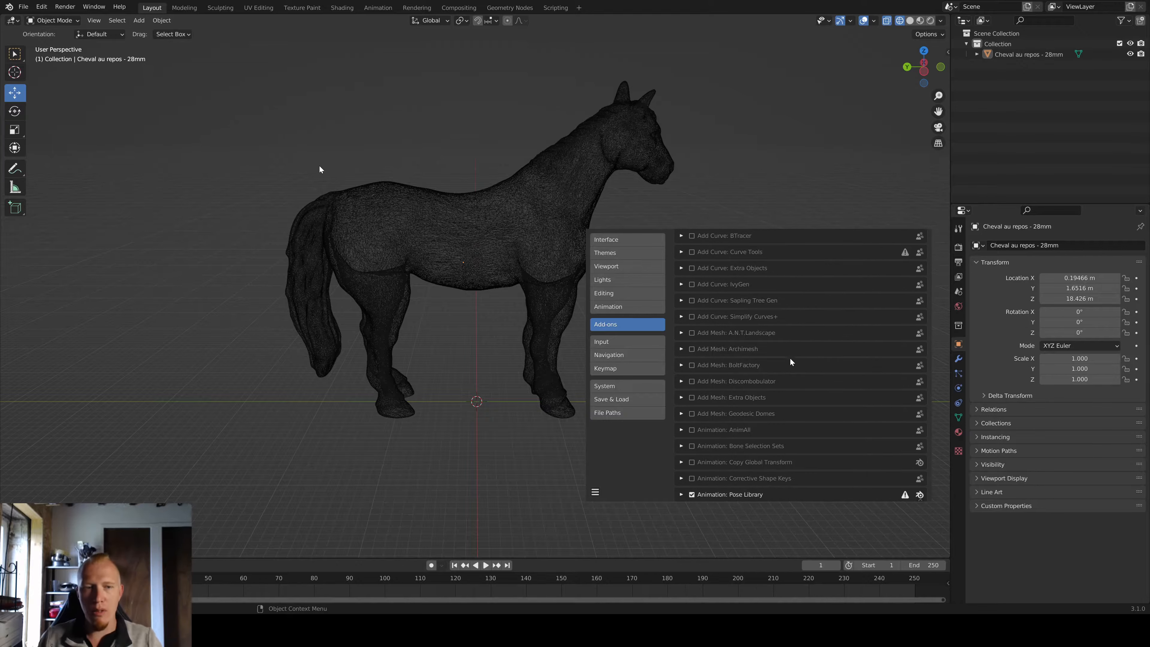
pyautogui.scroll(-1, 792, 362)
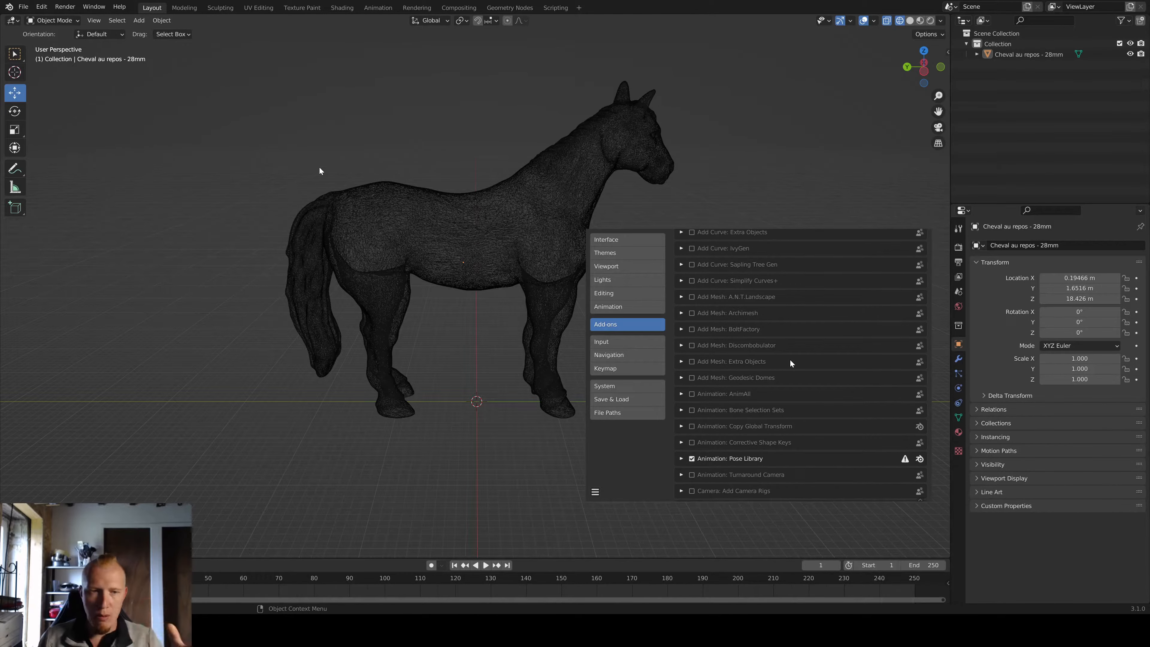
pyautogui.scroll(2, 790, 363)
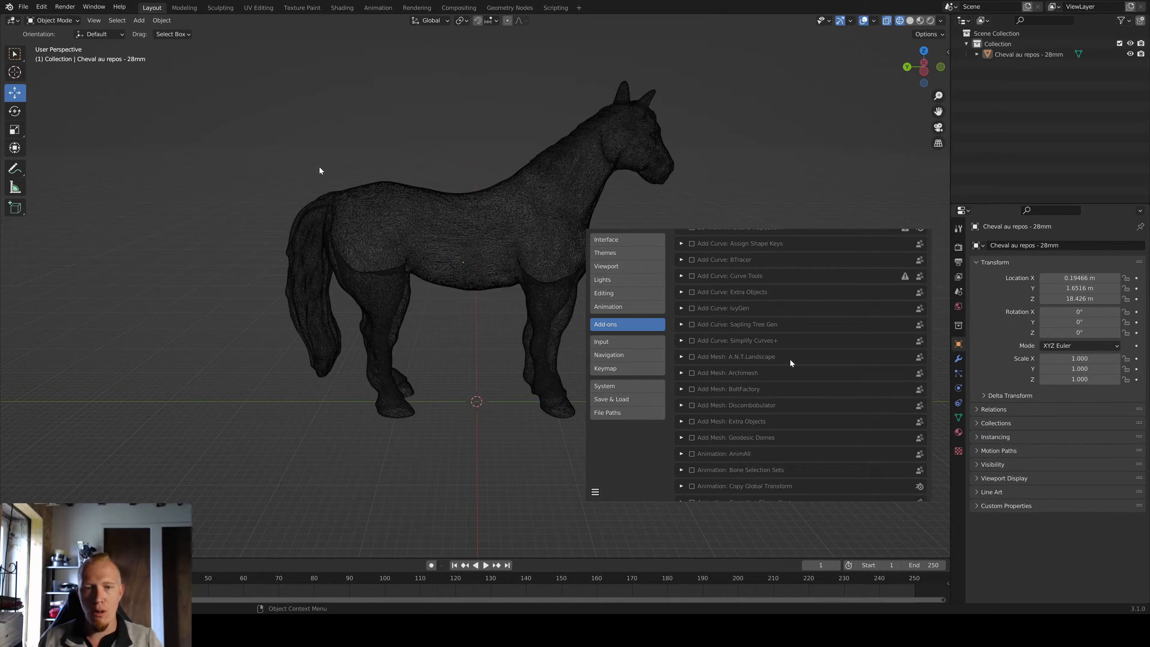
pyautogui.scroll(6, 791, 363)
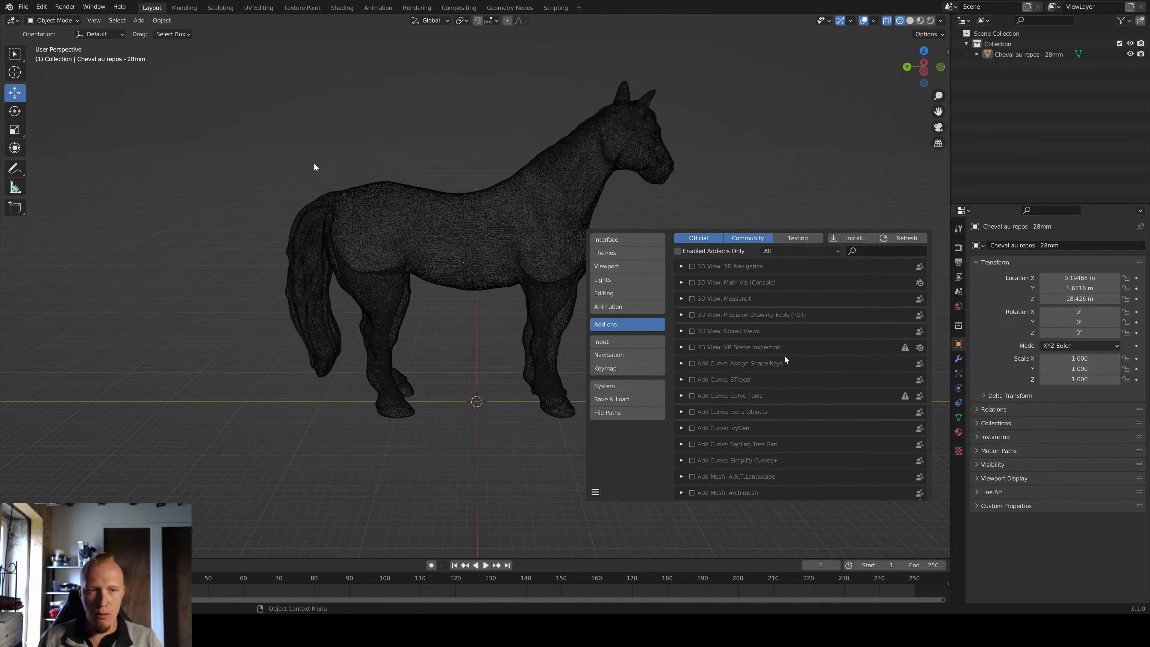
# Step: Filter the add-ons by "rig" to check that Rigify is enabled, and close the preferences
pyautogui.click(883, 254)
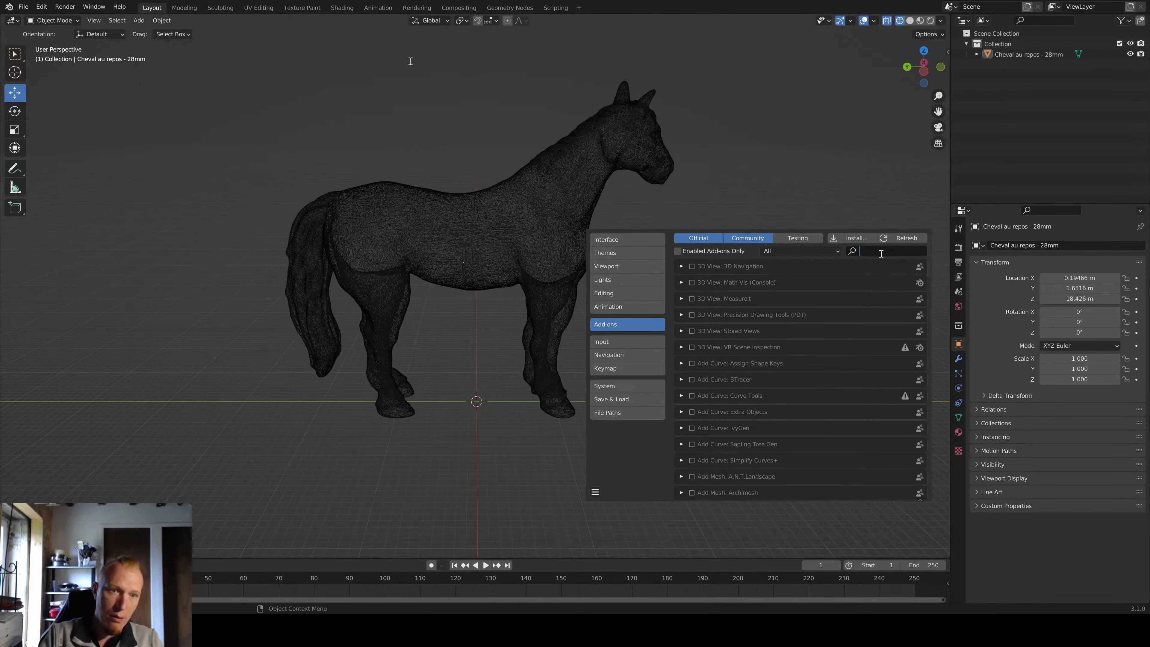
pyautogui.write('rig')
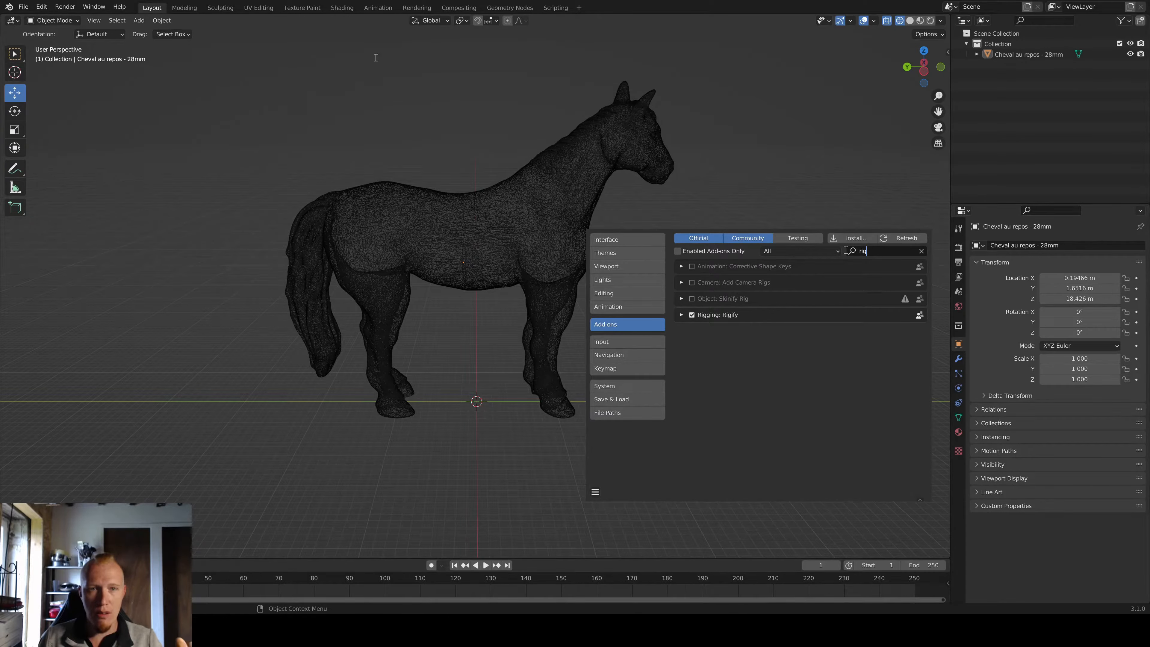
pyautogui.click(916, 228)
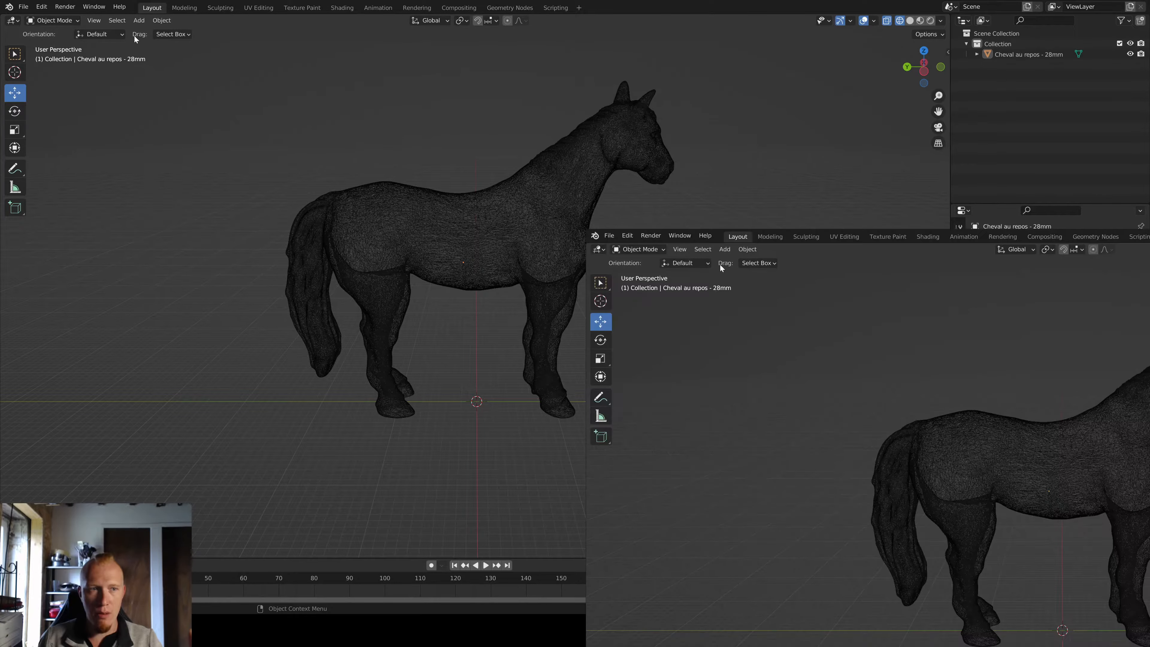
# Step: Add a Human (Meta-Rig) armature at the world origin beneath the horse
pyautogui.click(425, 236)
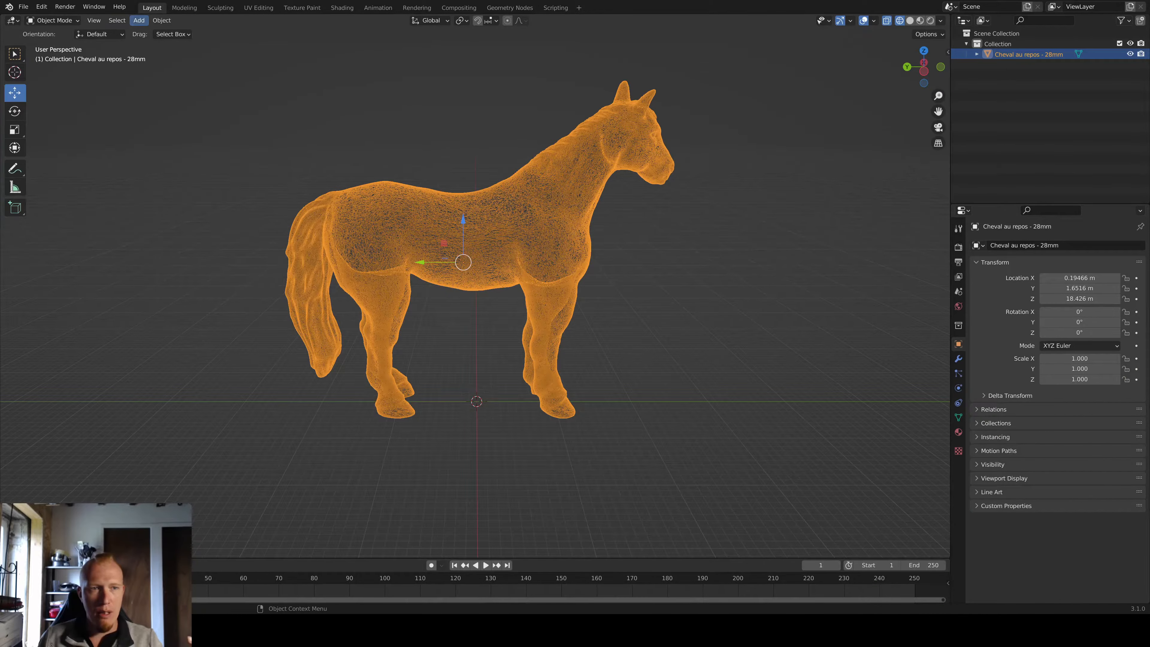
pyautogui.click(143, 22)
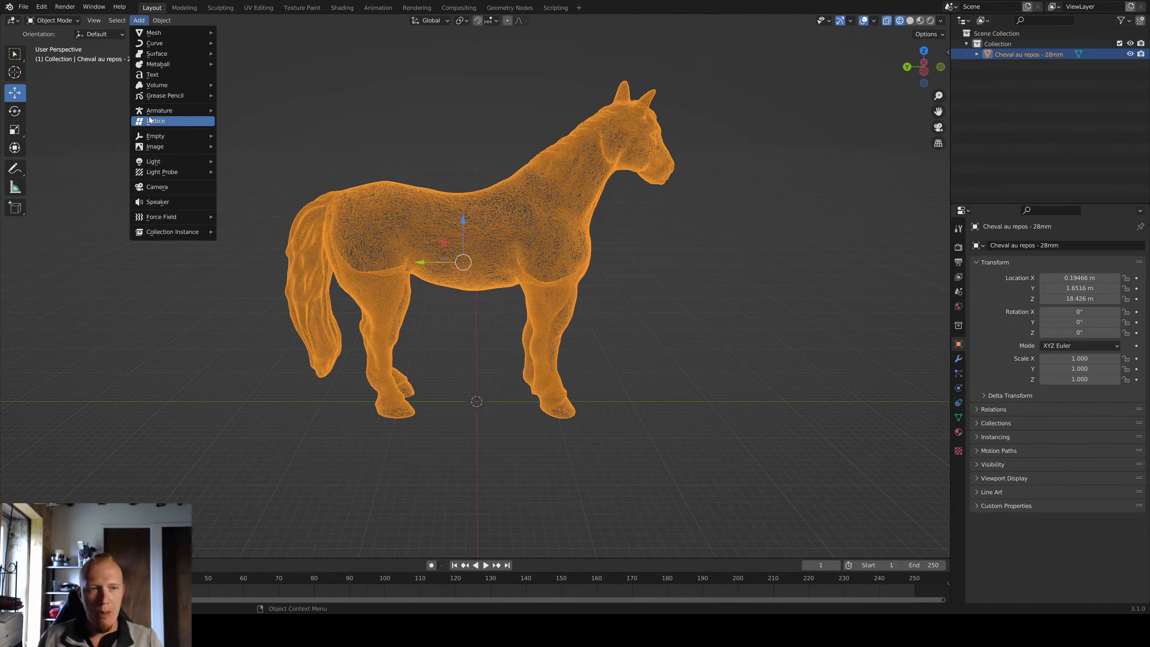
pyautogui.moveTo(194, 110)
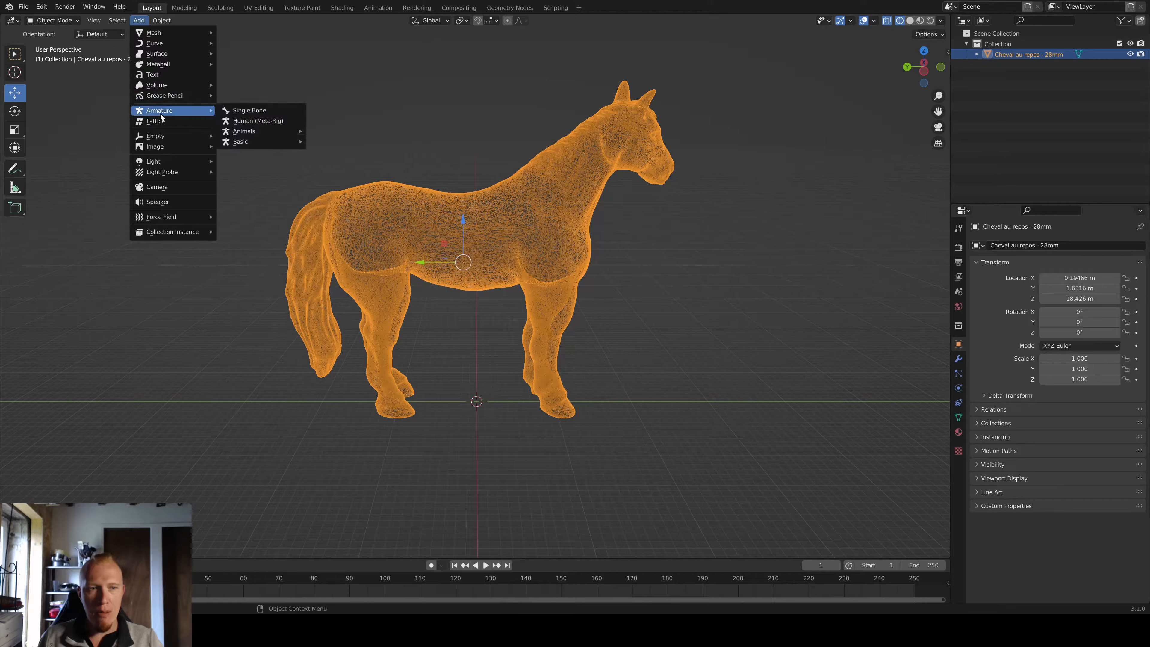
pyautogui.click(244, 125)
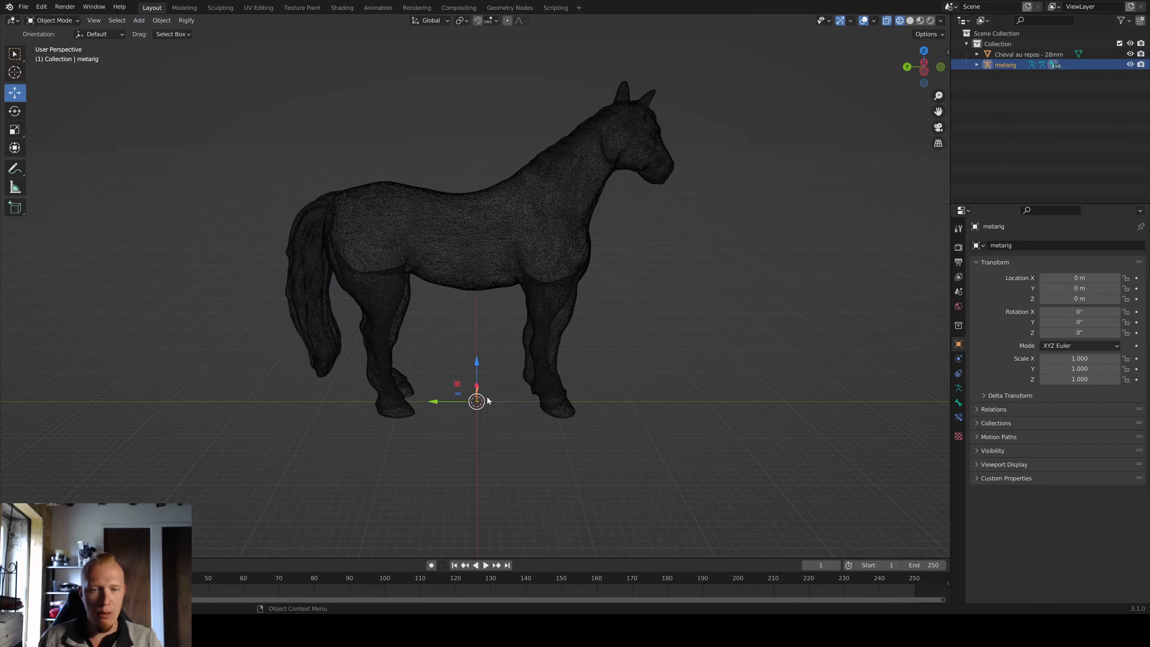
pyautogui.moveTo(429, 311); pyautogui.dragTo(342, 312, button='middle')
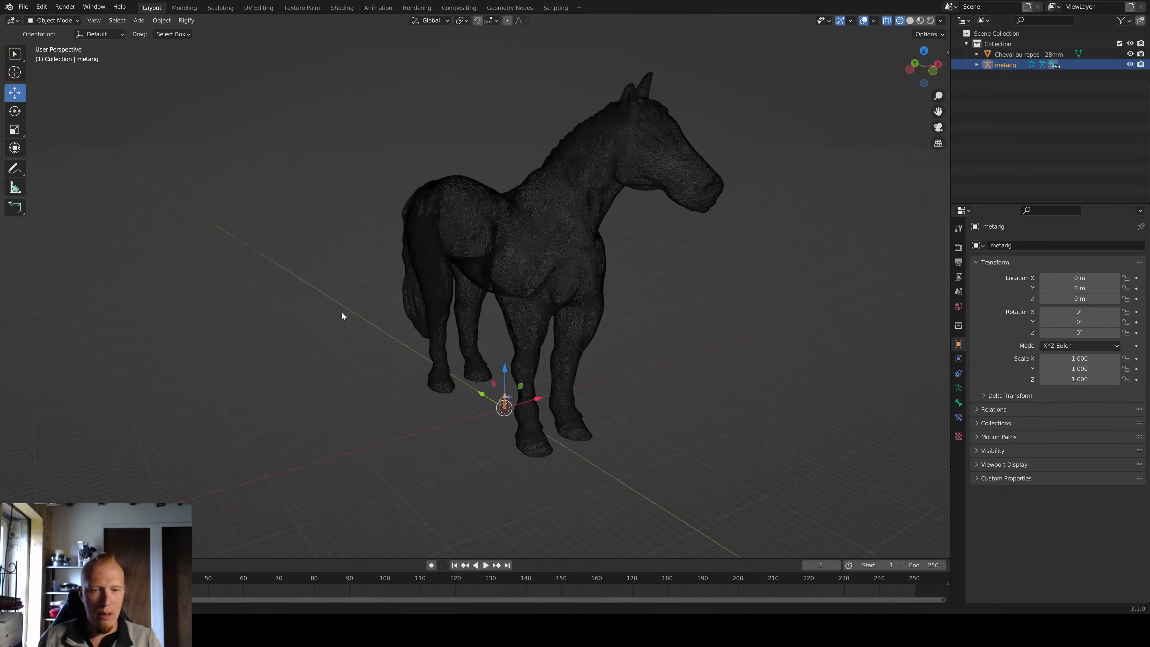
# Step: Try rescaling the human meta-rig with the Scale tool, and delete it from the scene
pyautogui.click(12, 133)
pyautogui.moveTo(548, 396); pyautogui.dragTo(368, 422)
pyautogui.moveTo(369, 425); pyautogui.dragTo(395, 371, button='middle')
pyautogui.press('Delete')
# Step: Add a Horse (Meta-Rig) armature from the animal presets at the world origin
pyautogui.click(410, 460)
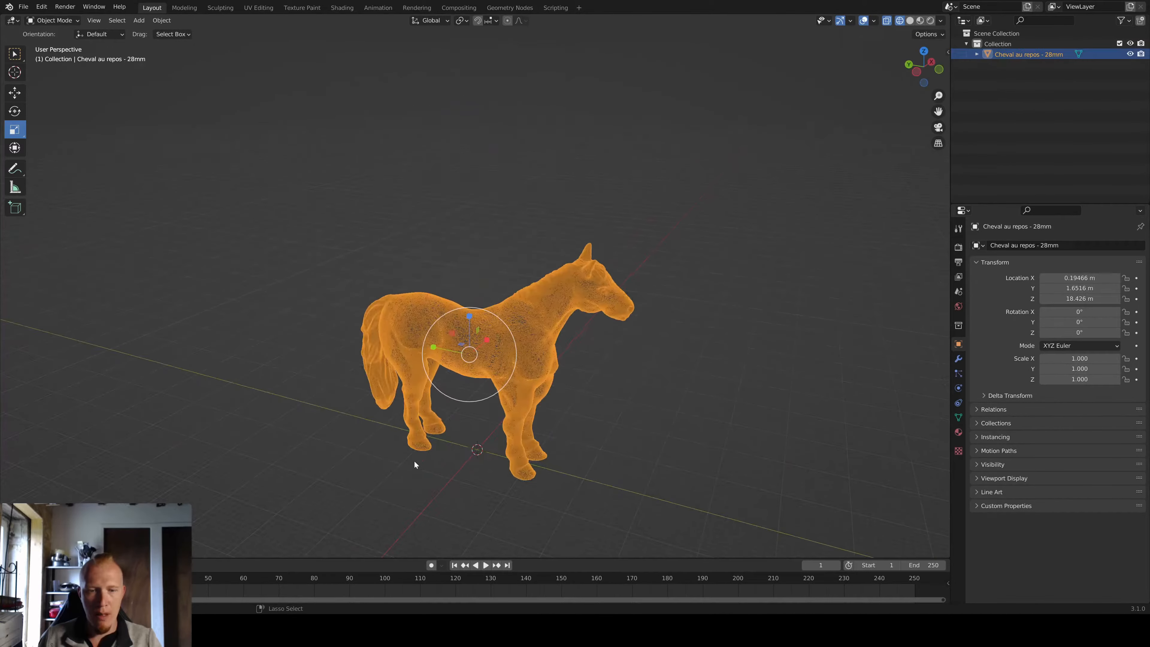
pyautogui.moveTo(414, 460); pyautogui.dragTo(439, 471, button='middle')
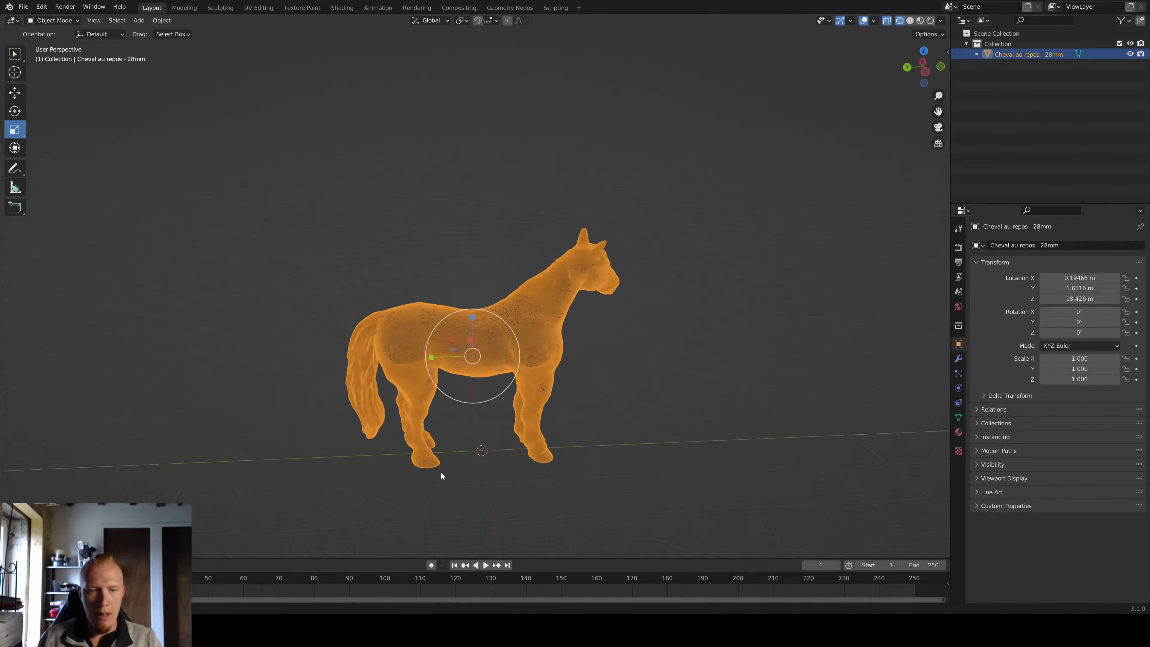
pyautogui.click(138, 21)
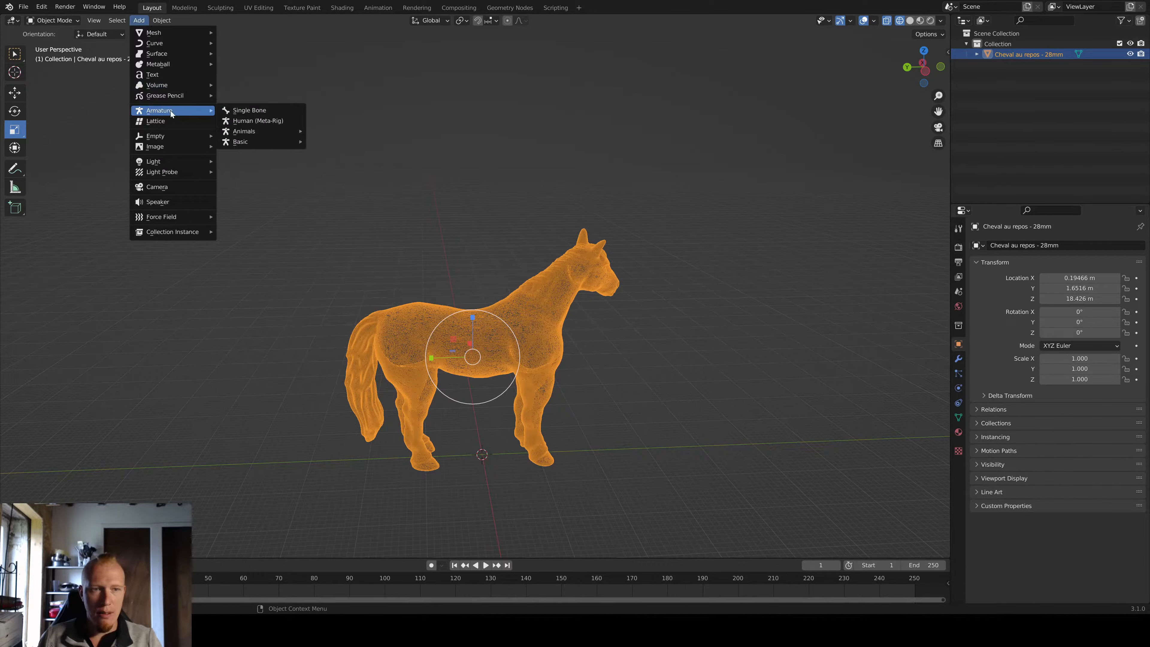
pyautogui.moveTo(245, 133)
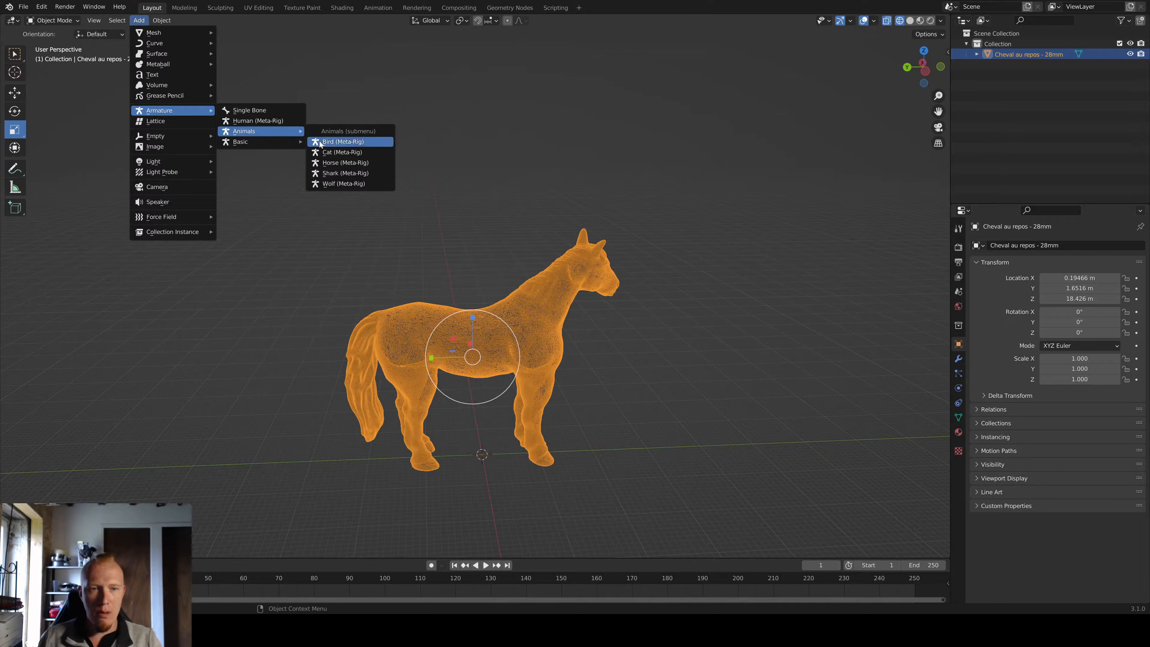
pyautogui.click(324, 164)
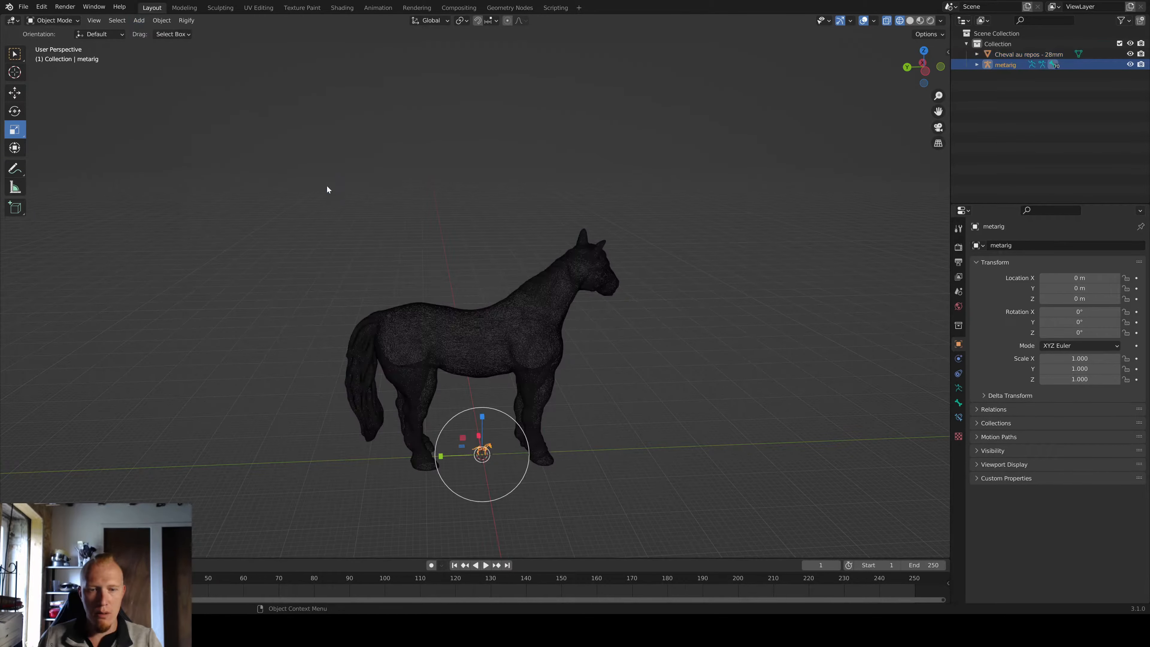
# Step: Scale the tiny horse meta-rig up uniformly to a scale of about 10.65
pyautogui.keyDown('shift'); pyautogui.moveTo(580, 444); pyautogui.dragTo(578, 268, button='middle'); pyautogui.keyUp('shift')
pyautogui.scroll(10, 551, 321)
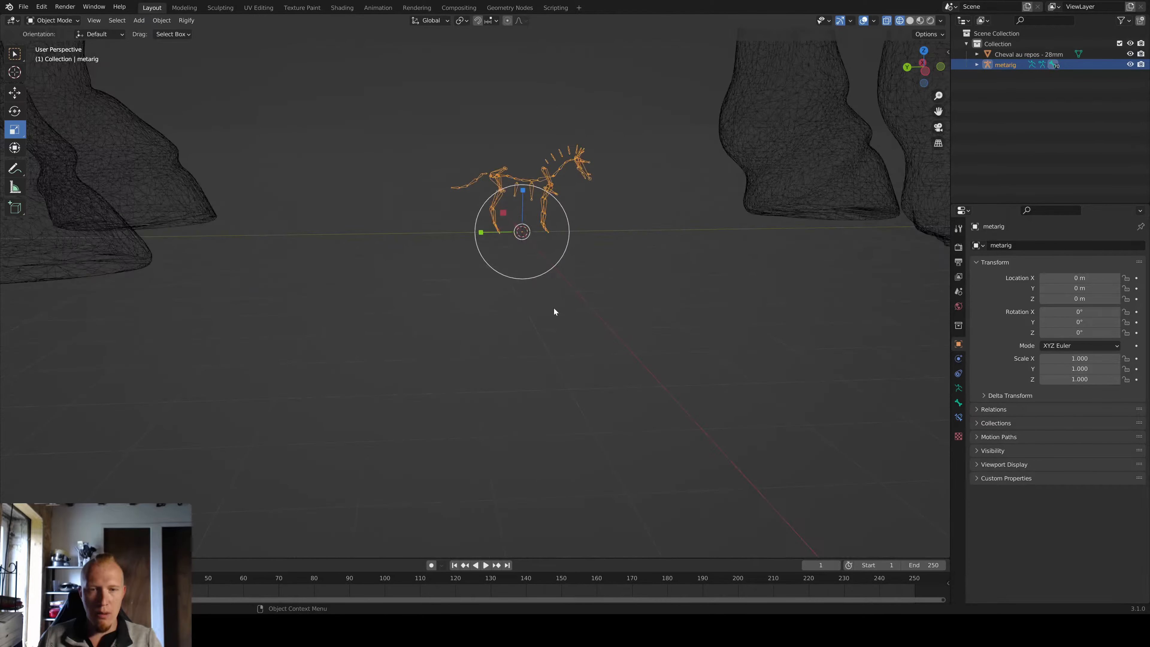
pyautogui.scroll(-4, 515, 383)
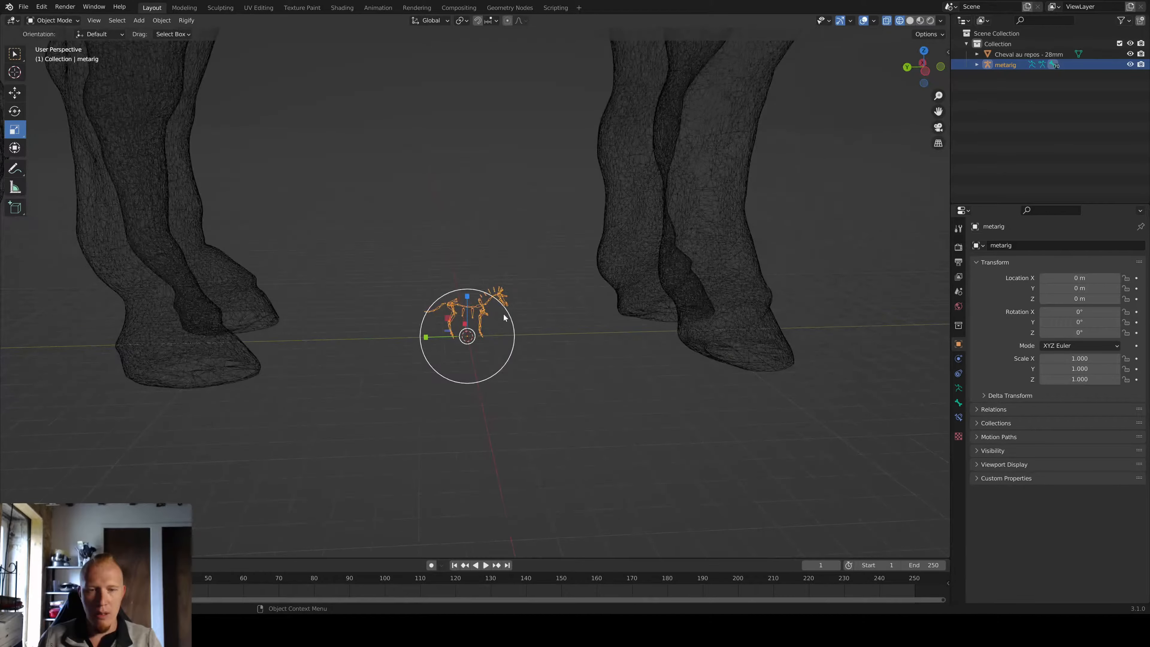
pyautogui.scroll(-3, 503, 314)
pyautogui.press('s')
pyautogui.click(544, 182)
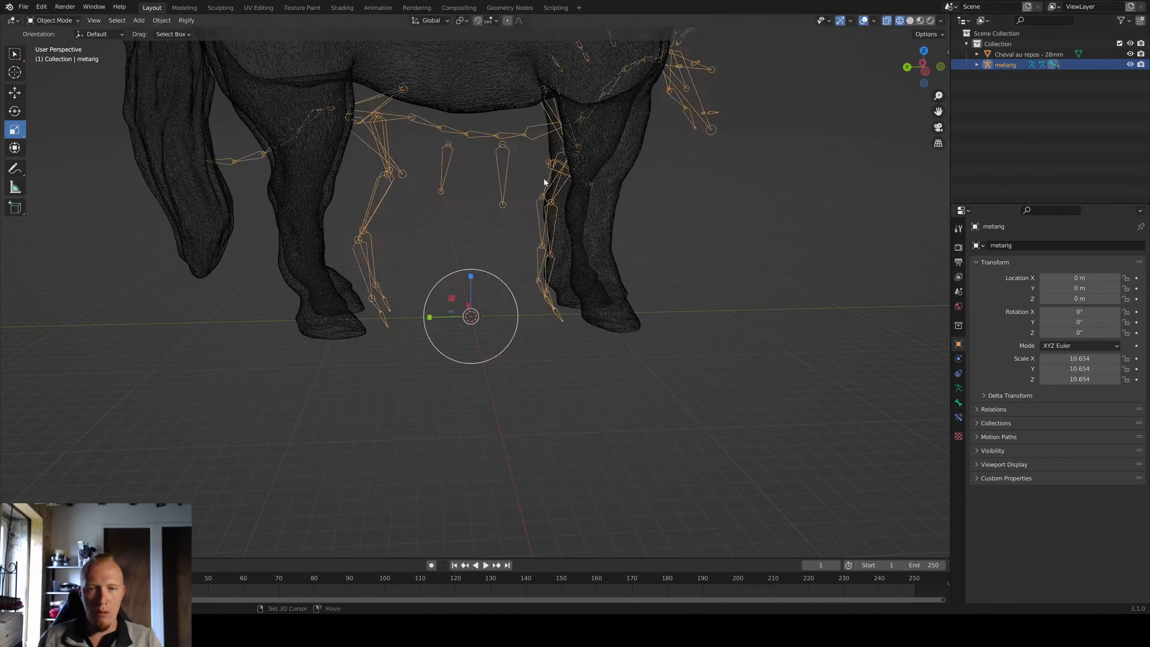
# Step: Enlarge the horse meta-rig further to a uniform scale of about 18.55, roughly matching the horse mesh's size
pyautogui.keyDown('shift'); pyautogui.moveTo(544, 182); pyautogui.dragTo(493, 334, button='middle'); pyautogui.keyUp('shift')
pyautogui.scroll(-4, 493, 336)
pyautogui.press('s')
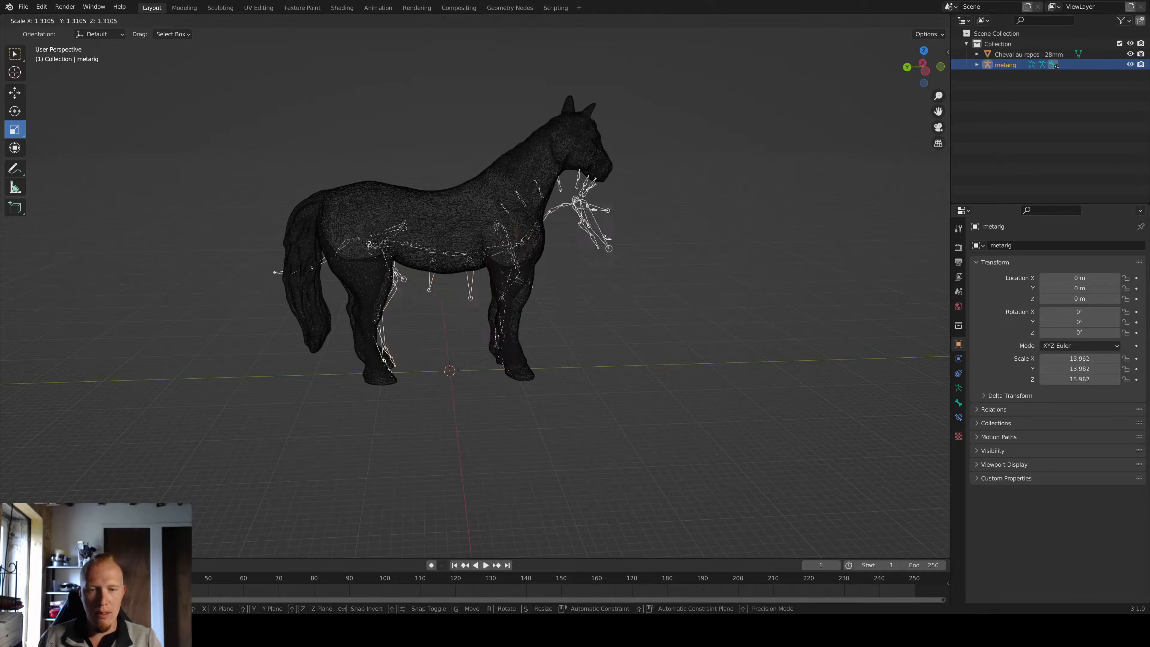
pyautogui.click(530, 338)
pyautogui.keyDown('shift'); pyautogui.moveTo(534, 326); pyautogui.dragTo(540, 367, button='middle'); pyautogui.keyUp('shift')
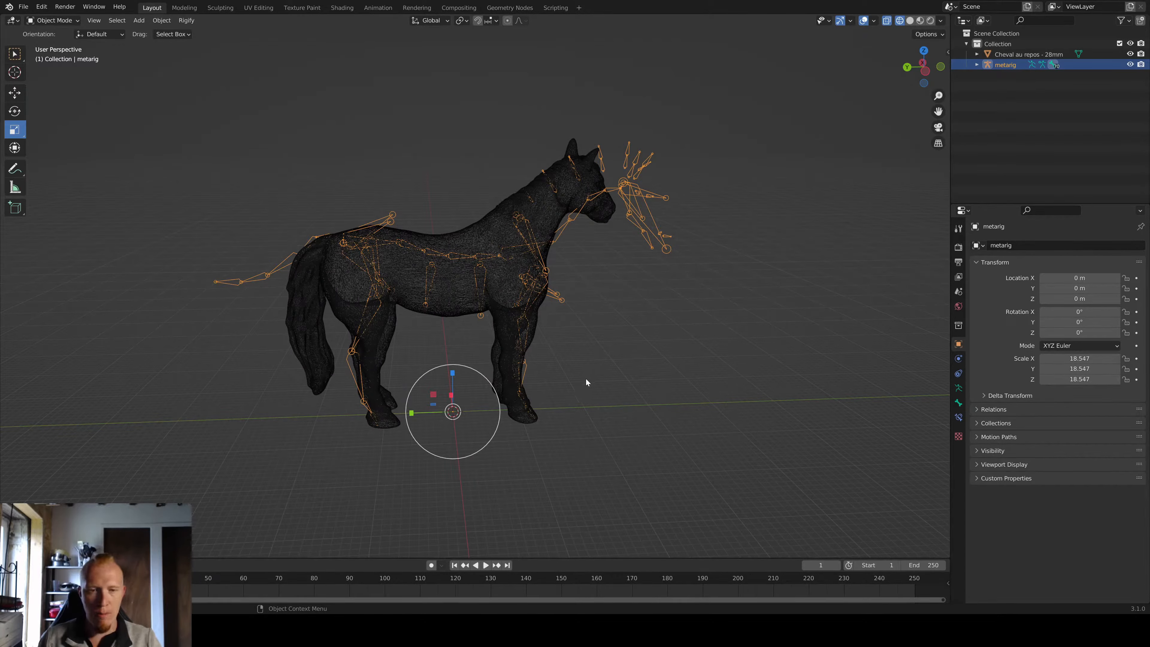
pyautogui.moveTo(584, 383); pyautogui.dragTo(578, 383, button='middle')
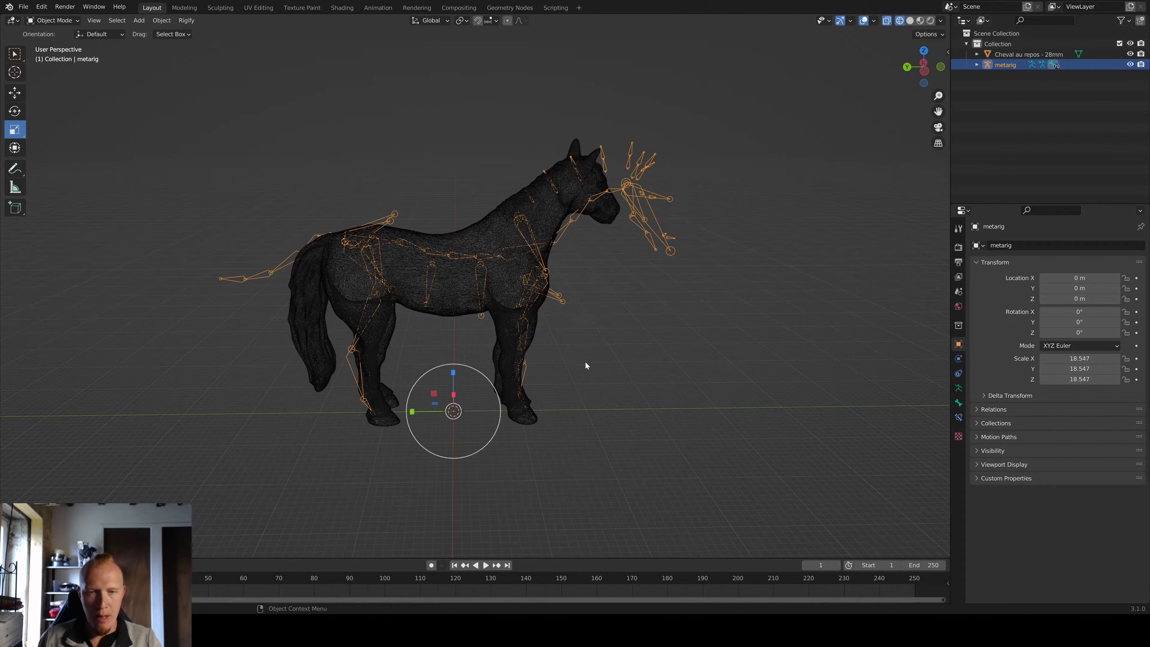
pyautogui.moveTo(583, 366); pyautogui.dragTo(562, 372, button='middle')
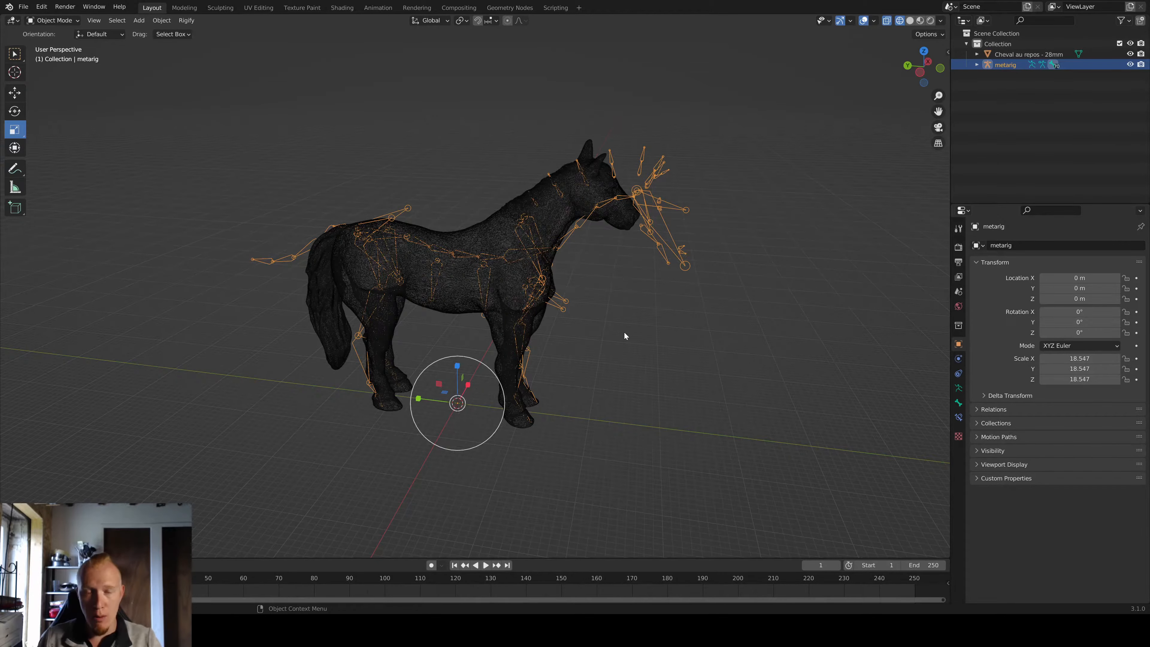
pyautogui.moveTo(624, 331); pyautogui.dragTo(661, 326, button='middle')
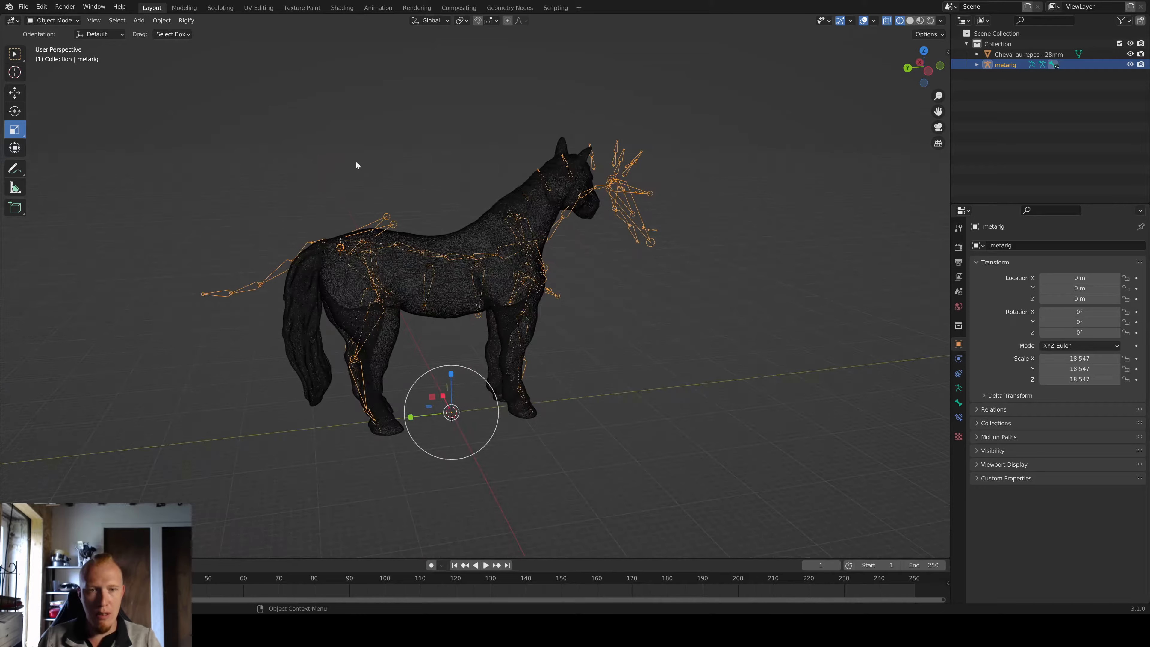
# Step: Activate the Move tool and switch the horse meta-rig to Edit Mode to work on its individual bones
pyautogui.scroll(5, 396, 191)
pyautogui.click(16, 93)
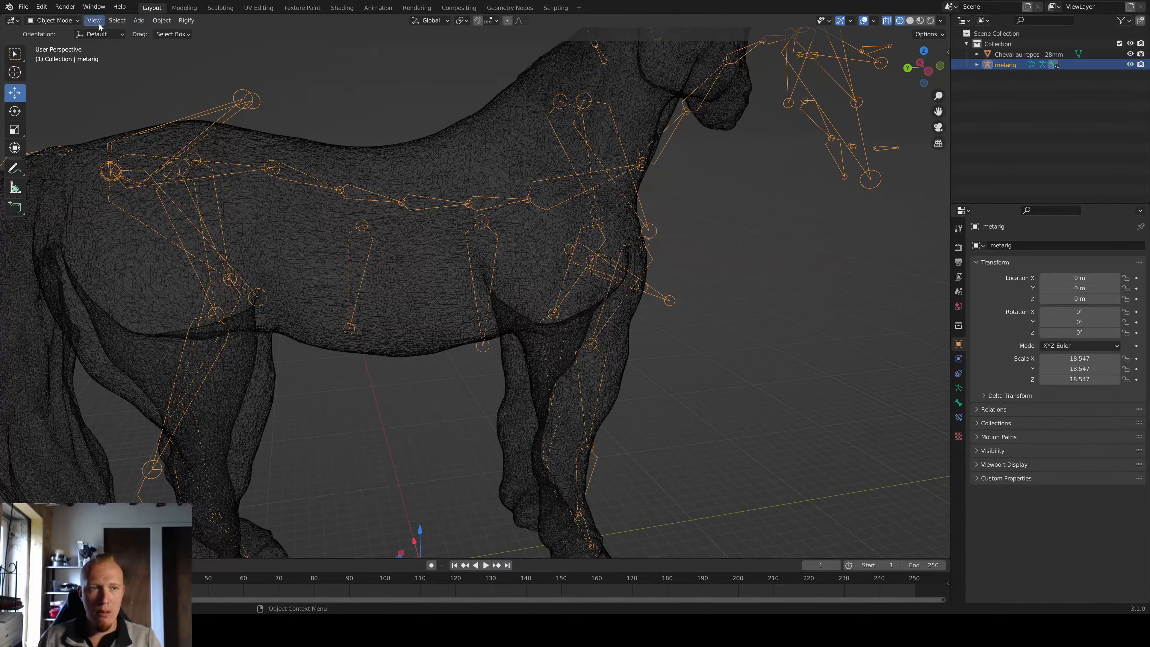
pyautogui.click(76, 21)
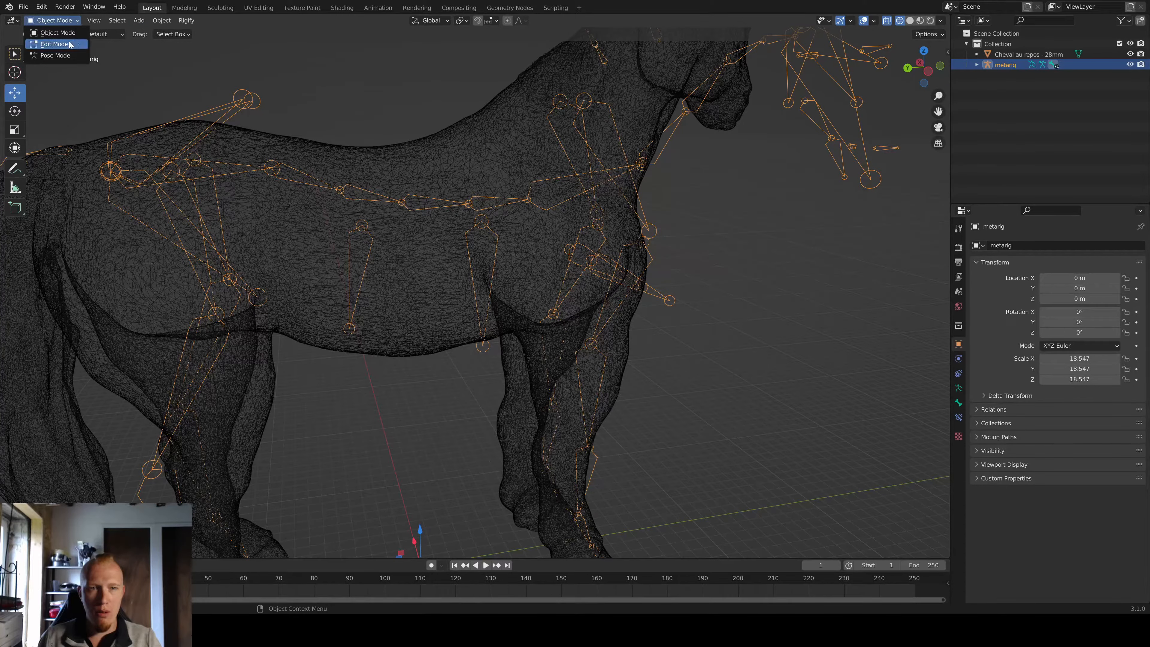
pyautogui.click(54, 44)
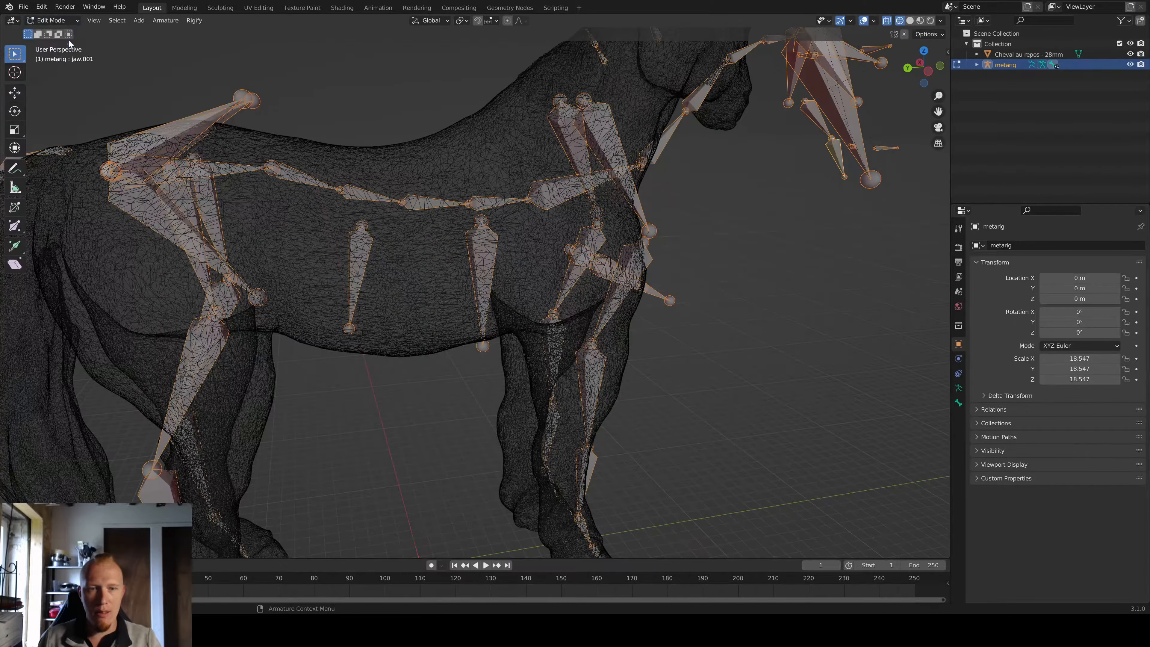
# Step: Deselect everything, then delete the cluster of ear bones above the meta-rig's head
pyautogui.scroll(-5, 483, 157)
pyautogui.moveTo(642, 281); pyautogui.dragTo(634, 249, button='middle')
pyautogui.hotkey('alt', 'a')
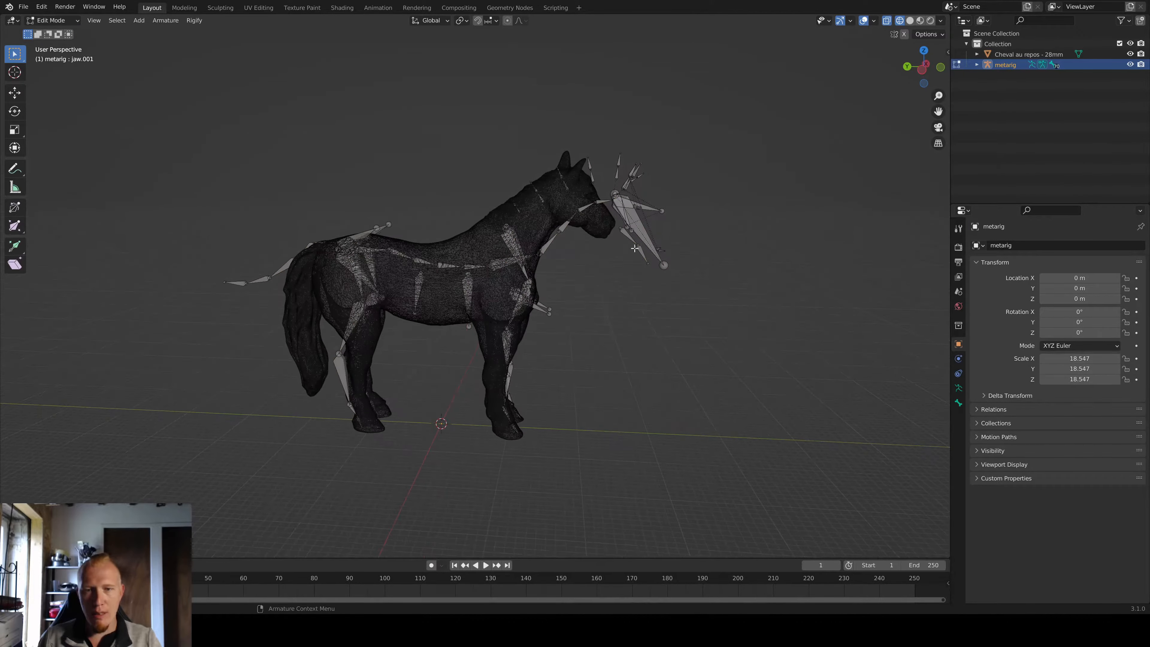
pyautogui.moveTo(664, 195); pyautogui.dragTo(618, 130)
pyautogui.scroll(1, 683, 183)
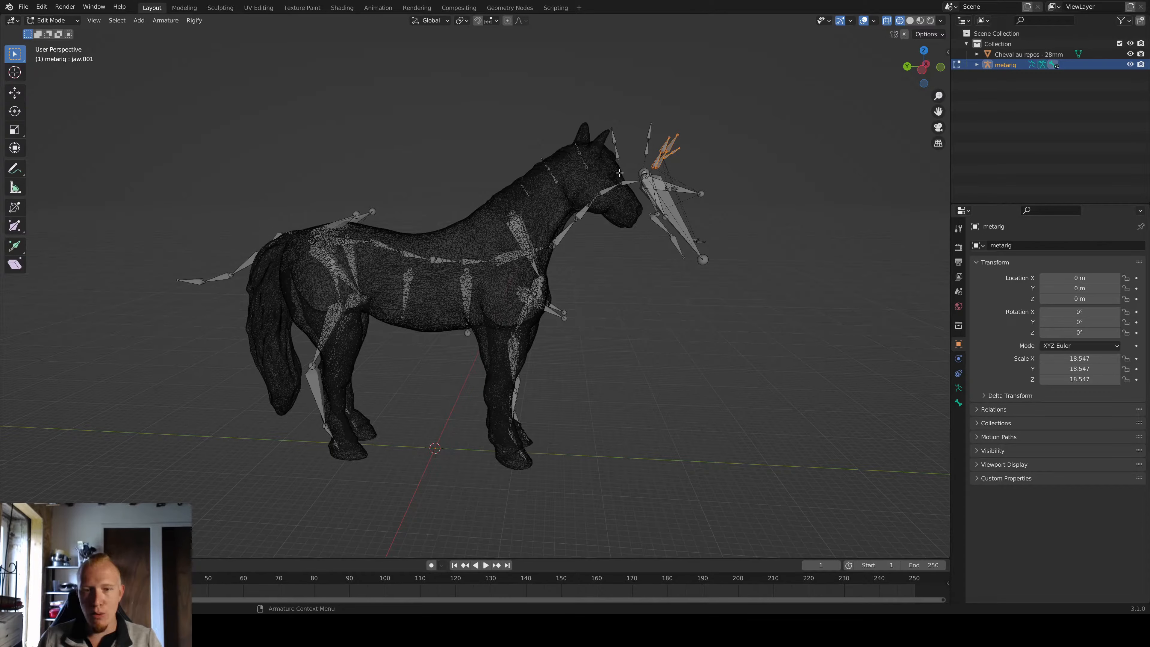
pyautogui.moveTo(567, 161); pyautogui.dragTo(636, 137, button='middle')
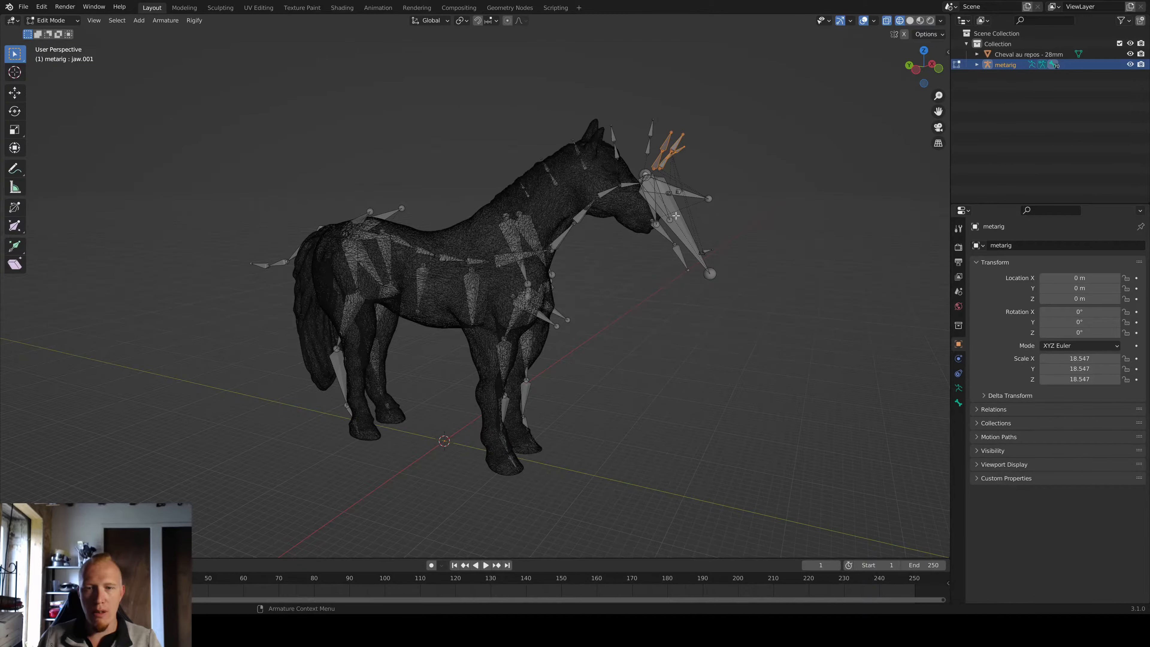
pyautogui.moveTo(586, 161); pyautogui.dragTo(620, 157, button='middle')
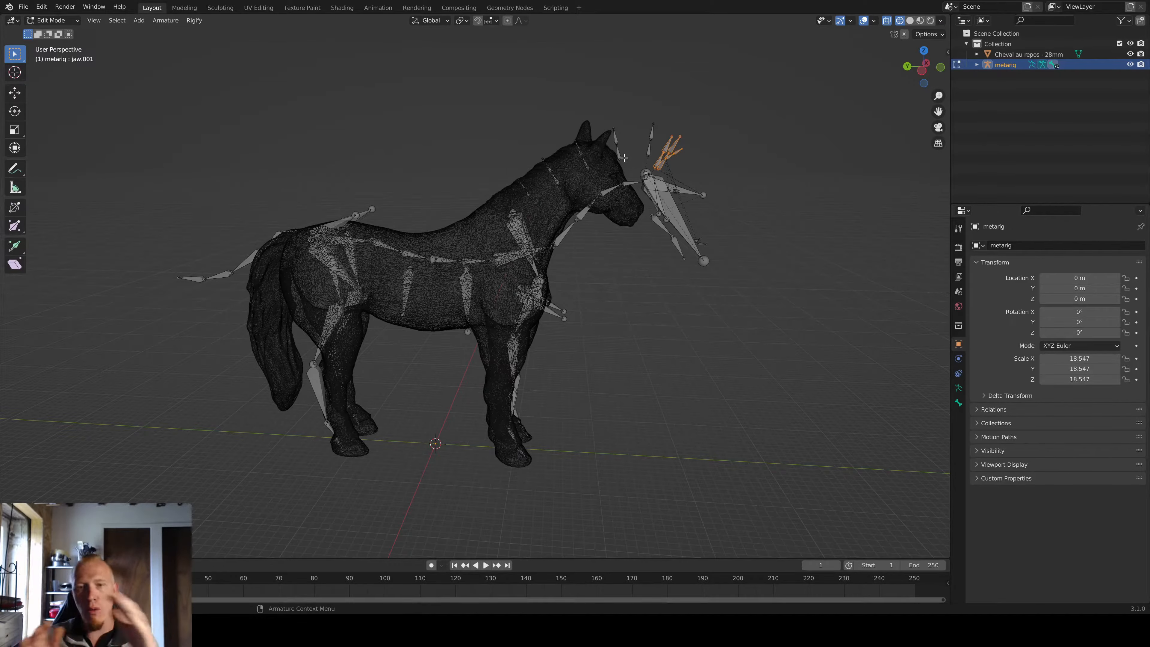
pyautogui.moveTo(601, 192)
pyautogui.mouseDown(button='middle')
pyautogui.moveTo(722, 238)
pyautogui.moveTo(606, 246)
pyautogui.moveTo(652, 249)
pyautogui.moveTo(640, 236)
pyautogui.moveTo(660, 206)
pyautogui.moveTo(771, 214)
pyautogui.moveTo(814, 201)
pyautogui.mouseUp(button='middle')
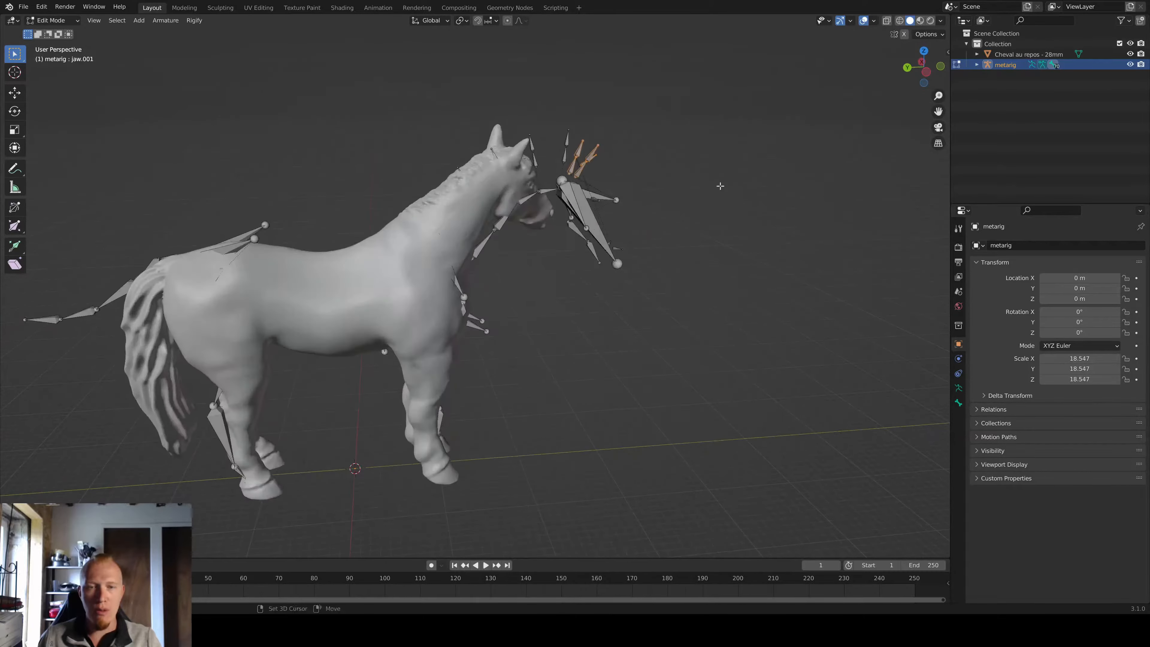
pyautogui.hotkey('shift', 'z')
pyautogui.keyDown('shift'); pyautogui.moveTo(640, 188); pyautogui.dragTo(633, 286, button='middle'); pyautogui.keyUp('shift')
pyautogui.scroll(4, 678, 257)
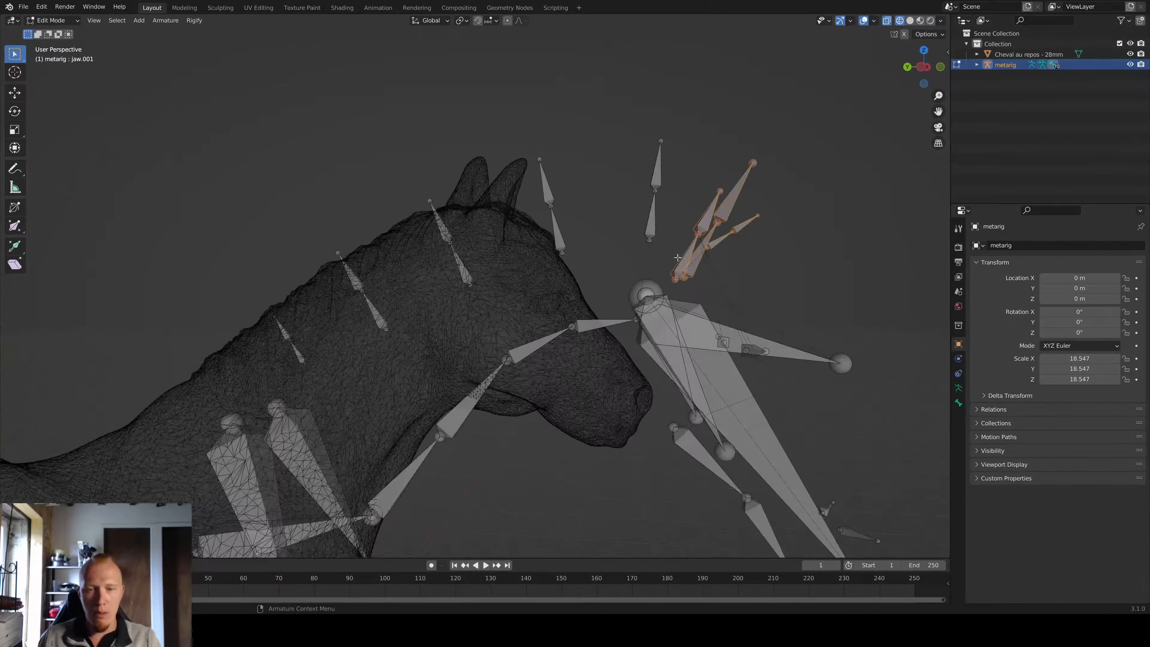
pyautogui.moveTo(808, 288); pyautogui.dragTo(670, 124)
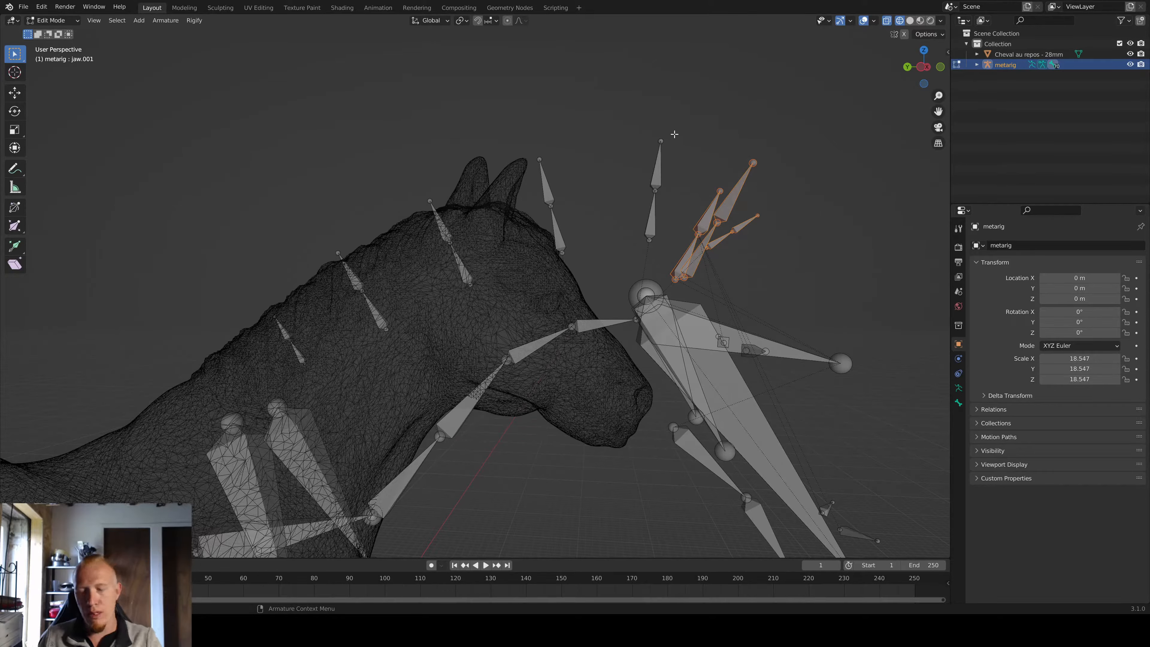
pyautogui.press('x')
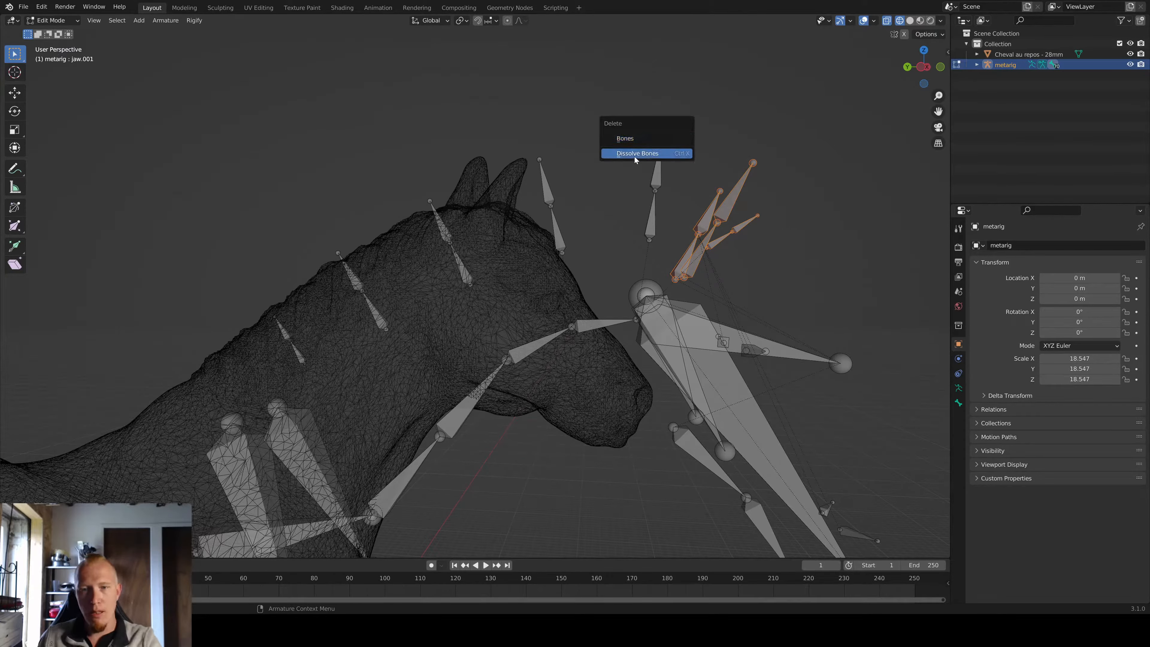
pyautogui.click(634, 154)
pyautogui.press('x')
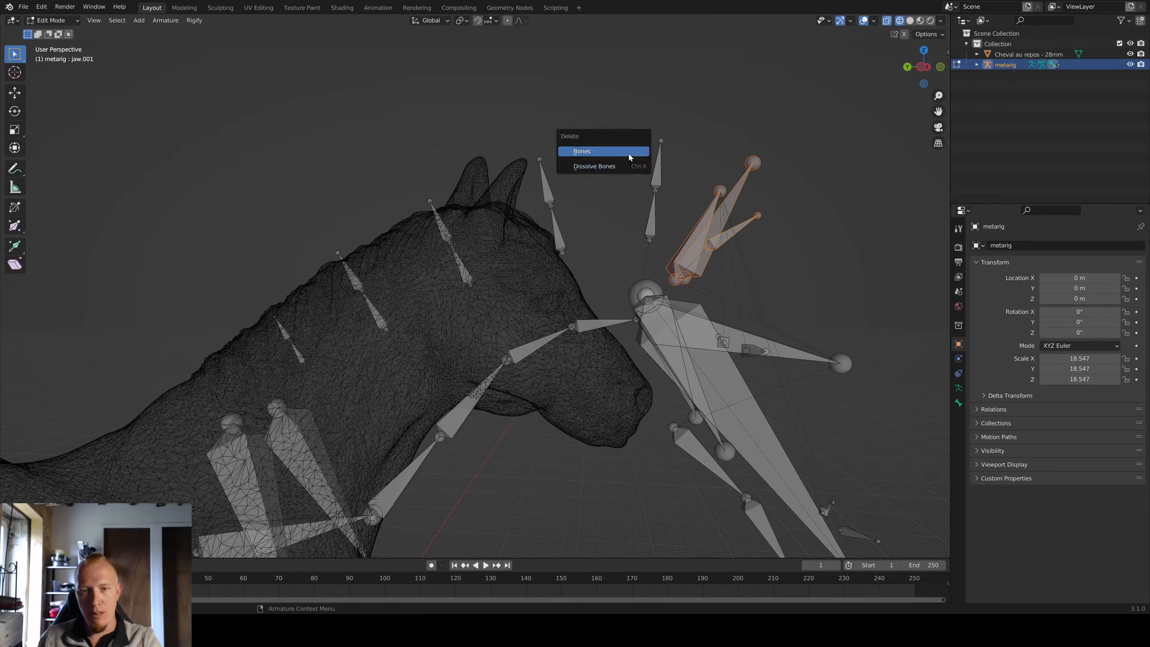
pyautogui.click(629, 153)
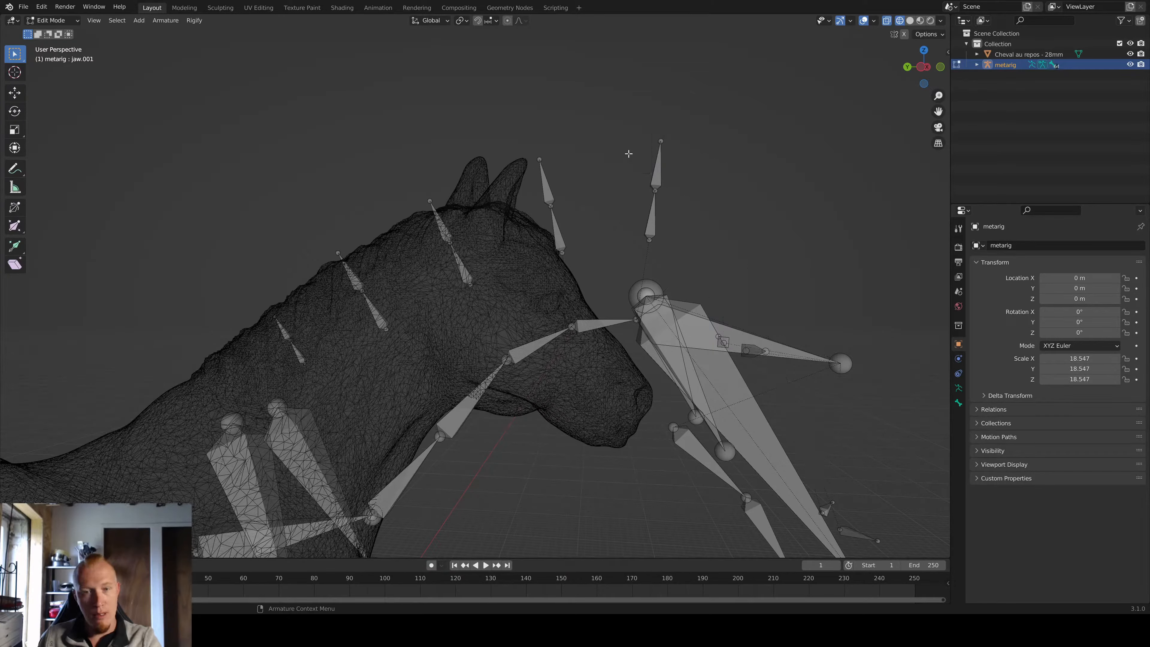
# Step: Delete all the loose mane bones along the top of the horse's neck and in front of its ears
pyautogui.moveTo(682, 250); pyautogui.dragTo(437, 103)
pyautogui.press('x')
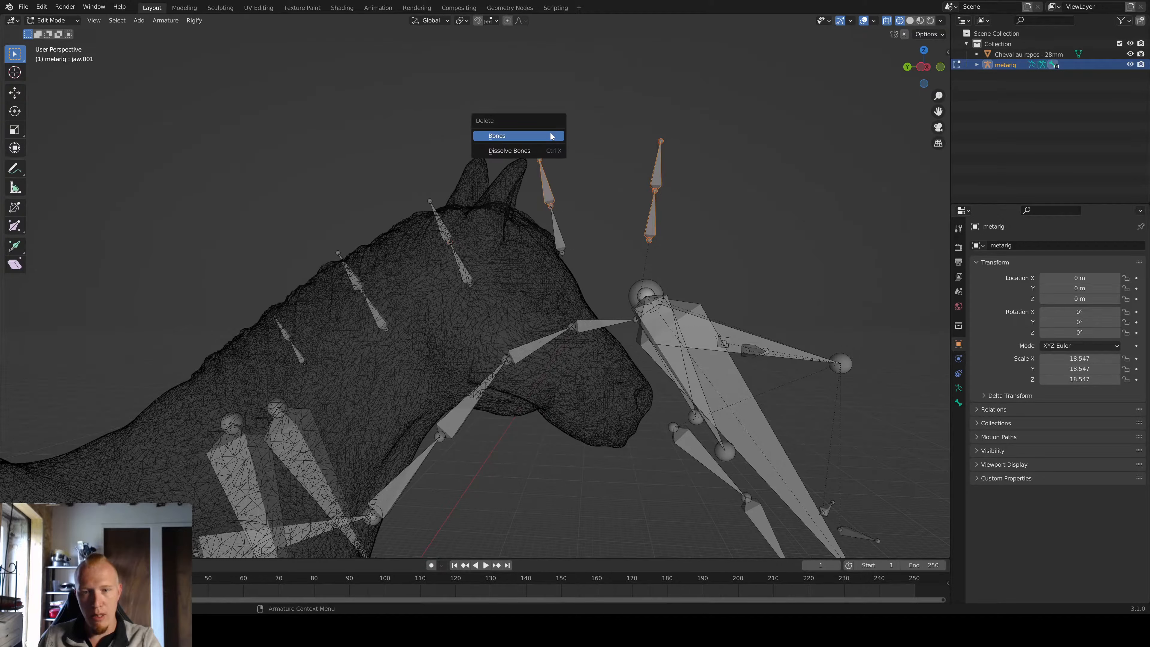
pyautogui.click(550, 136)
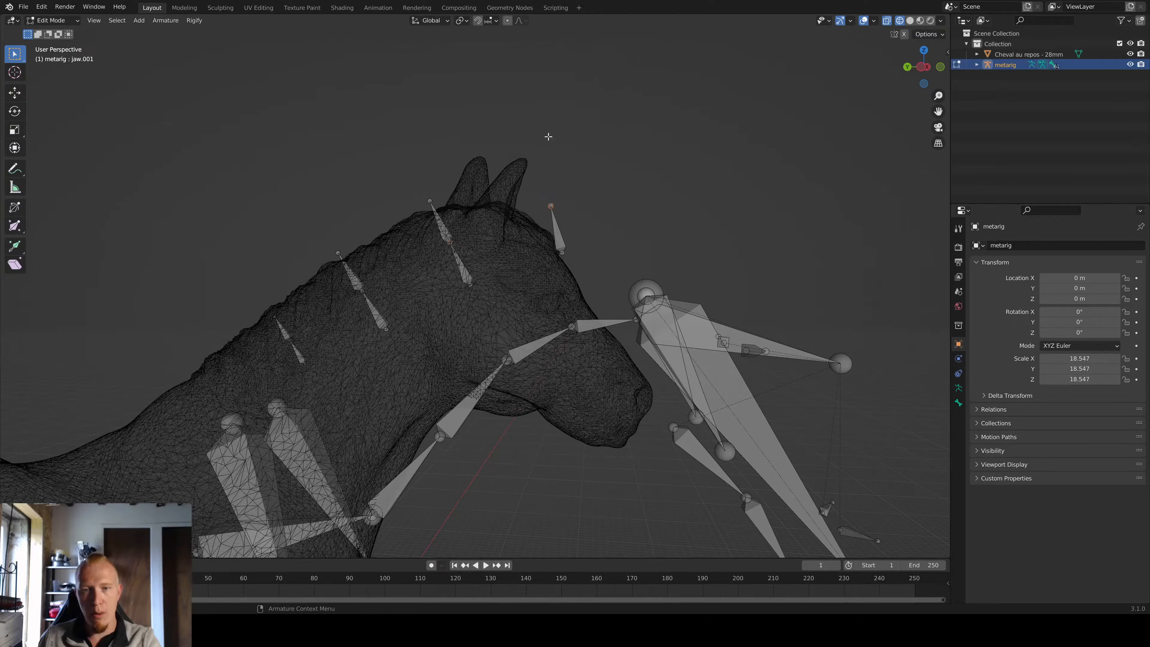
pyautogui.moveTo(574, 278); pyautogui.dragTo(319, 153)
pyautogui.press('x')
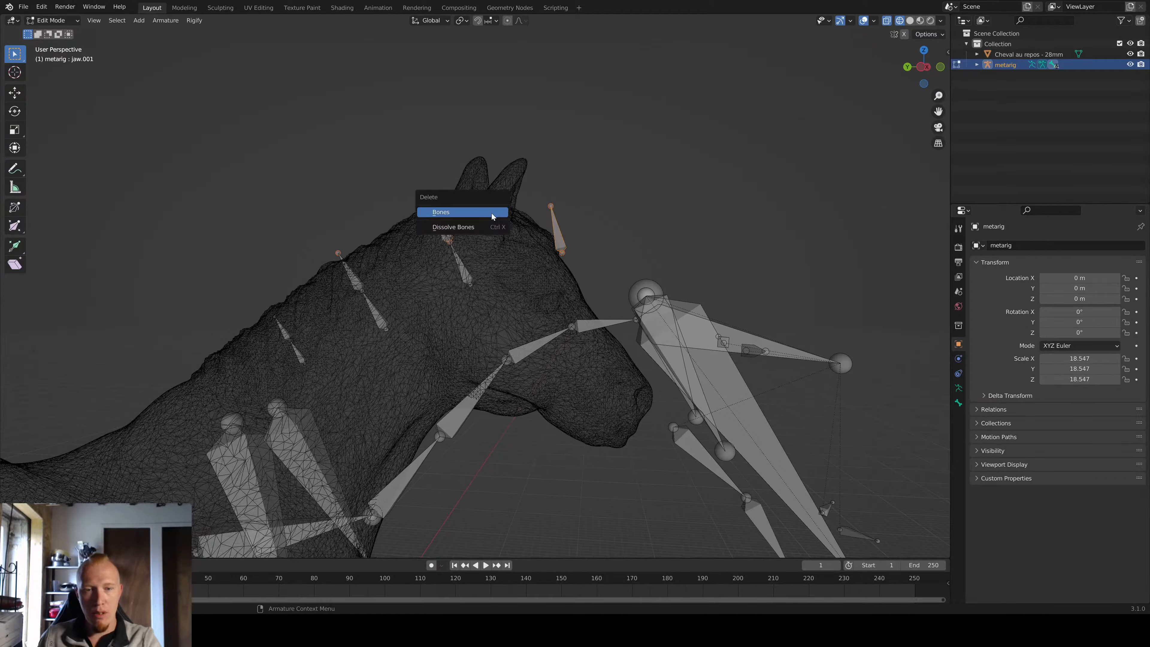
pyautogui.click(478, 214)
pyautogui.moveTo(481, 321); pyautogui.dragTo(281, 202)
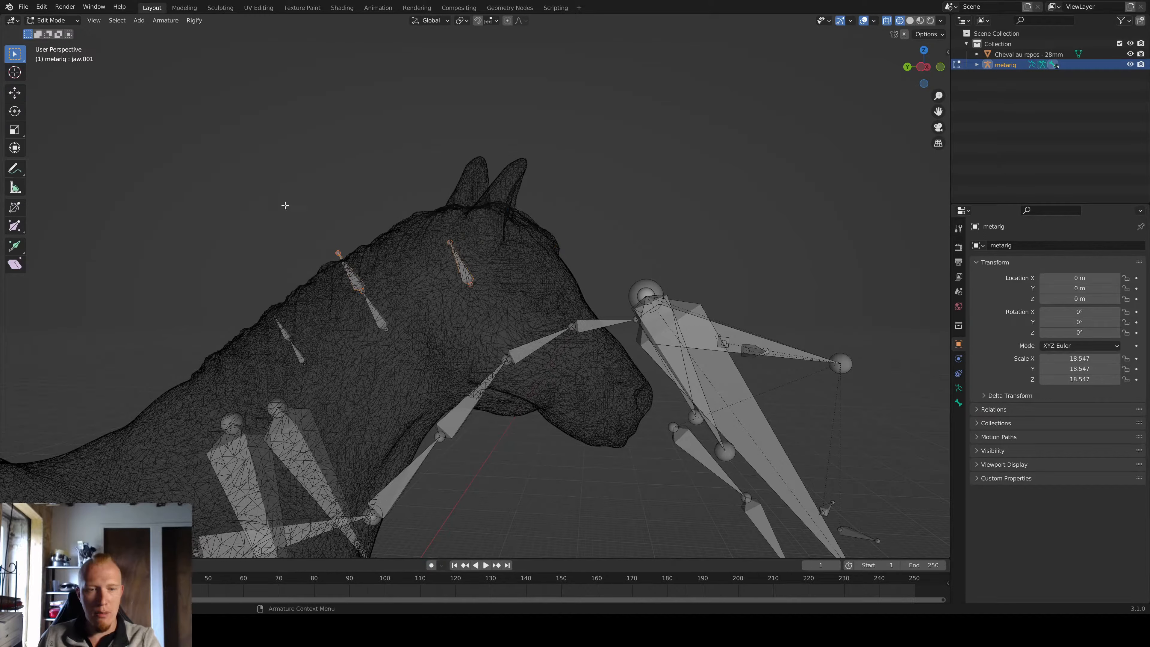
pyautogui.press('x')
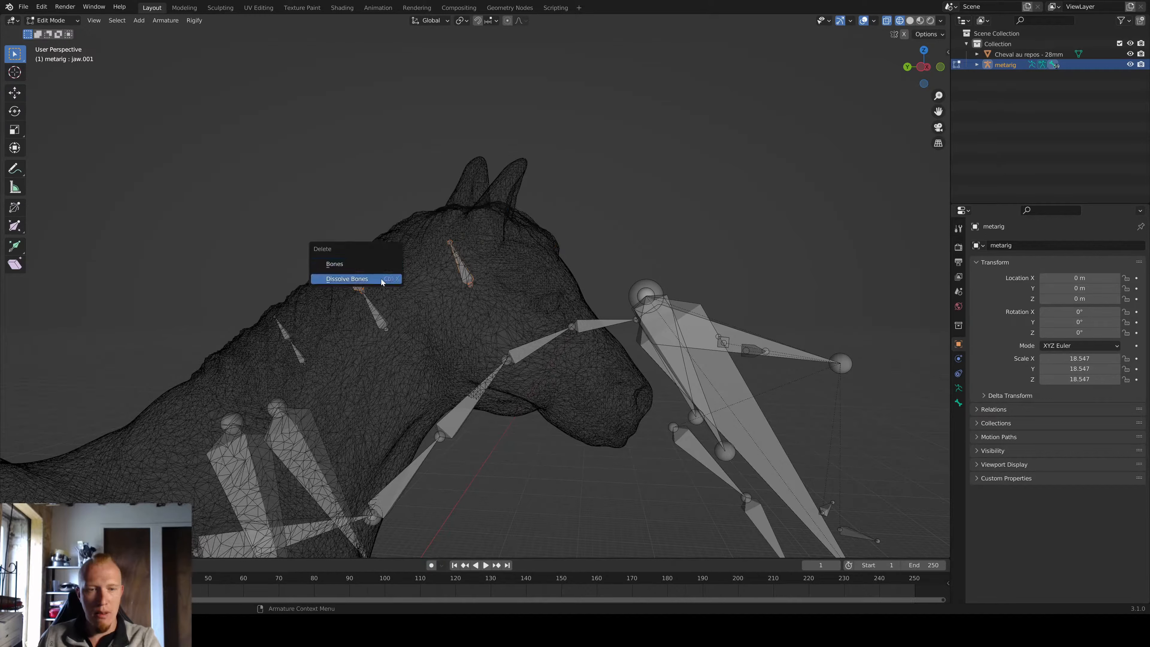
pyautogui.click(383, 264)
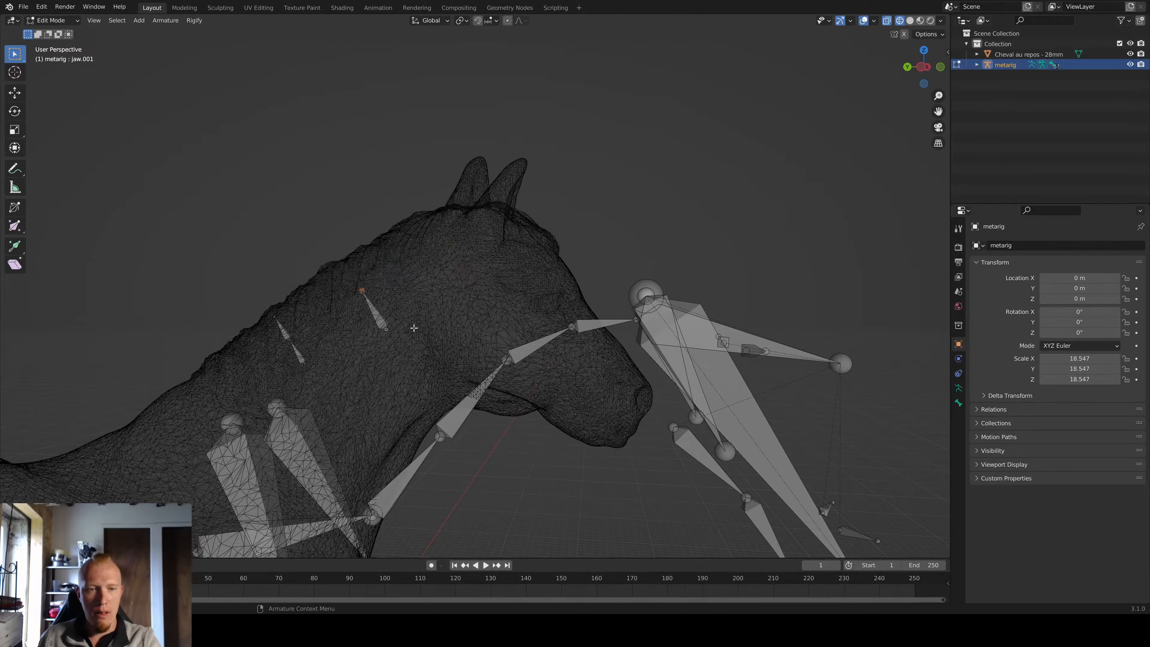
pyautogui.moveTo(402, 386); pyautogui.dragTo(244, 269)
pyautogui.press('x')
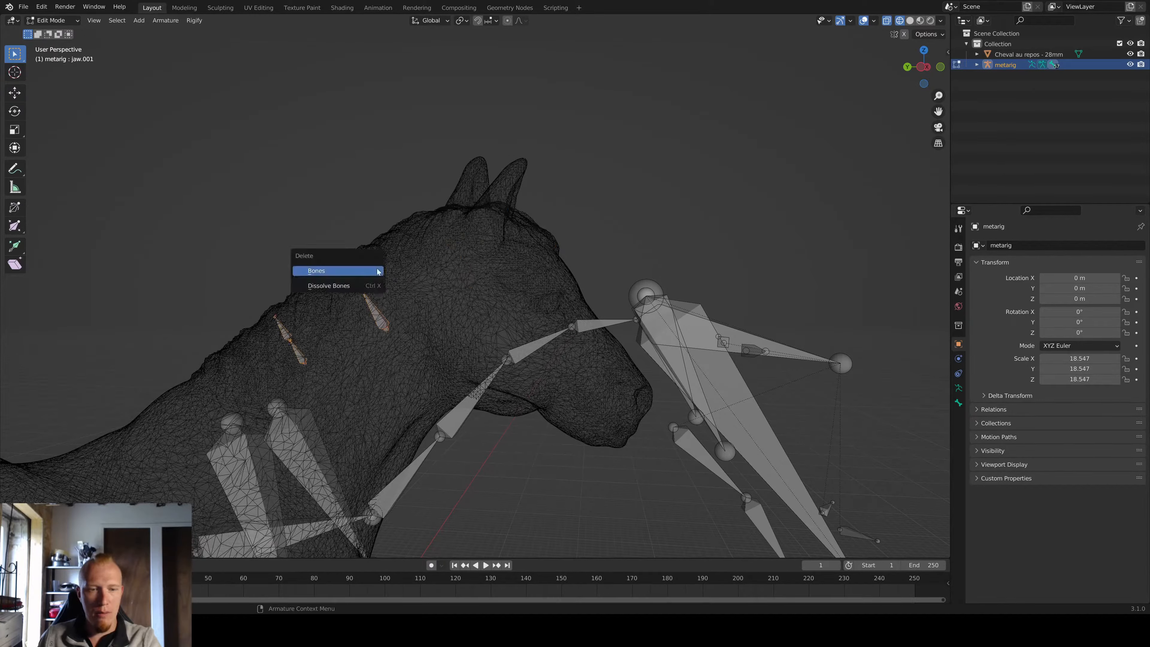
pyautogui.click(331, 269)
# Step: Select the meta-rig's neck and head bones, activate the Move tool, and clear the selection
pyautogui.keyDown('shift'); pyautogui.moveTo(484, 371); pyautogui.dragTo(559, 219, button='middle'); pyautogui.keyUp('shift')
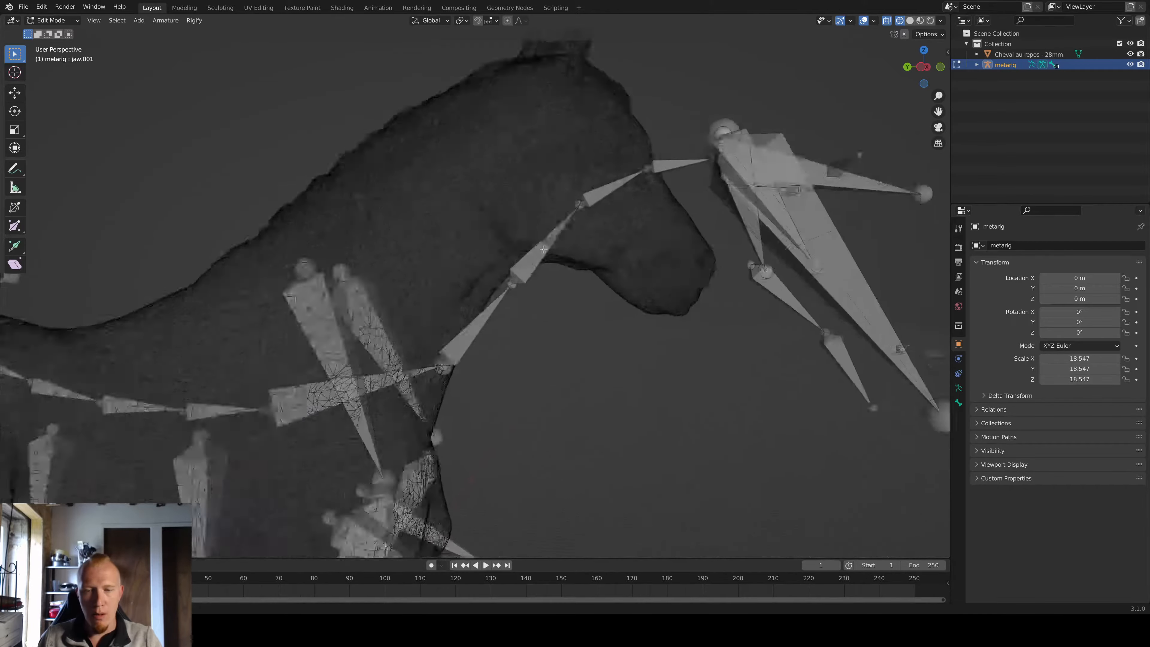
pyautogui.scroll(-5, 544, 235)
pyautogui.keyDown('shift'); pyautogui.moveTo(267, 376); pyautogui.dragTo(440, 320, button='middle'); pyautogui.keyUp('shift')
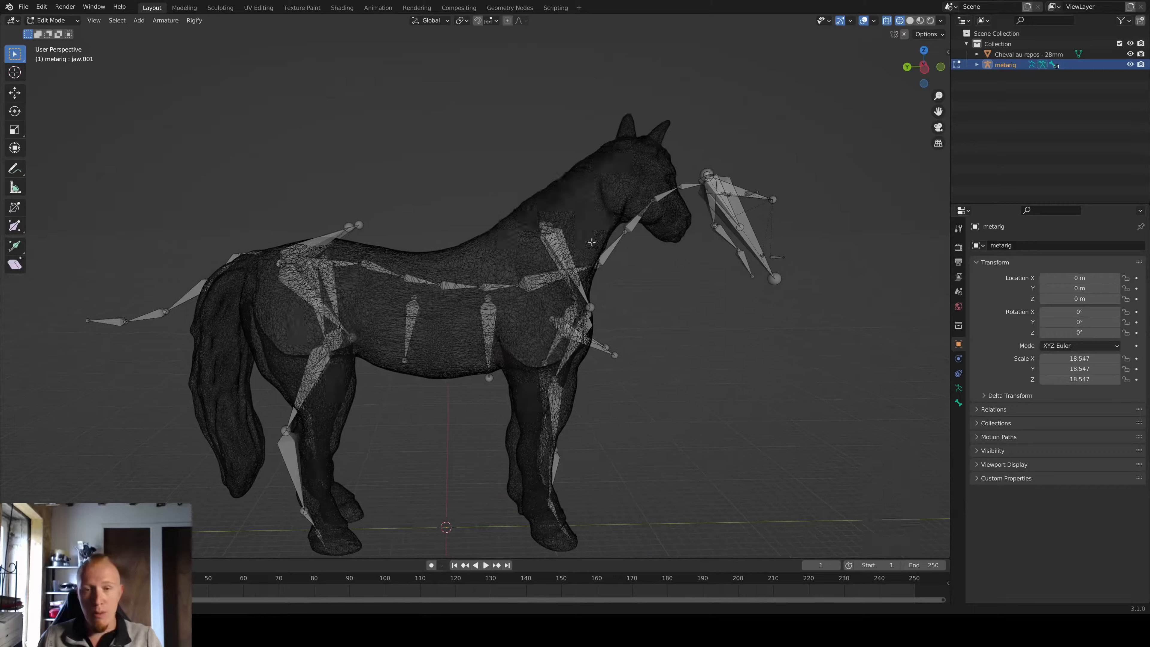
pyautogui.keyDown('shift'); pyautogui.moveTo(522, 197); pyautogui.dragTo(471, 237, button='middle'); pyautogui.keyUp('shift')
pyautogui.scroll(2, 553, 255)
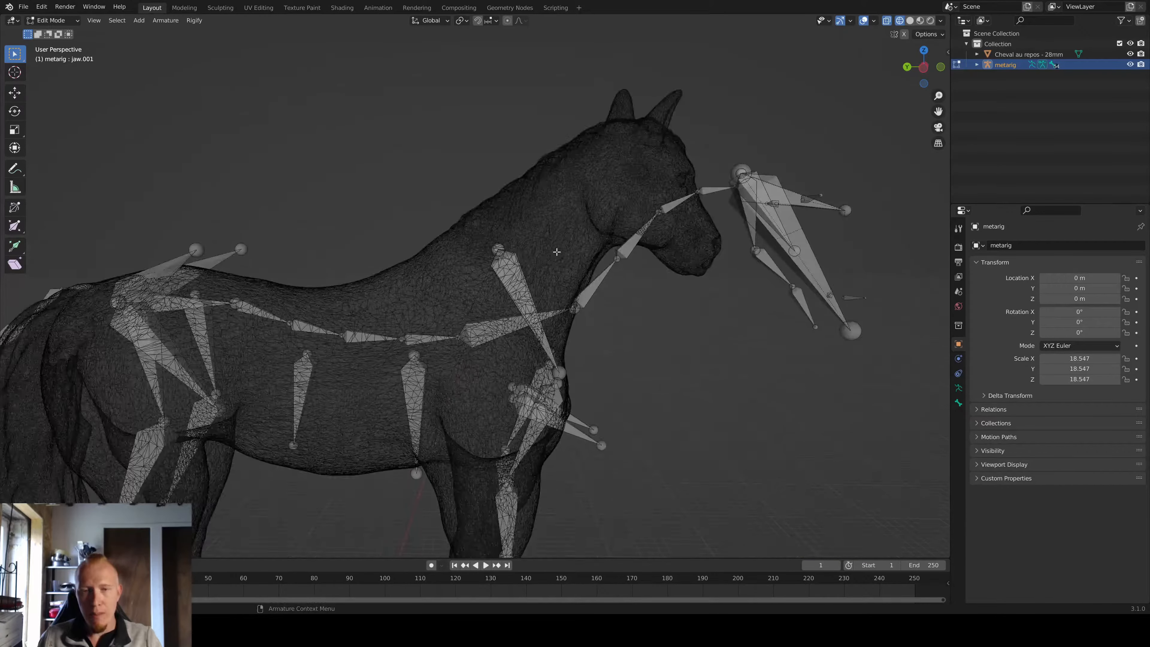
pyautogui.moveTo(571, 160); pyautogui.dragTo(680, 203, button='middle')
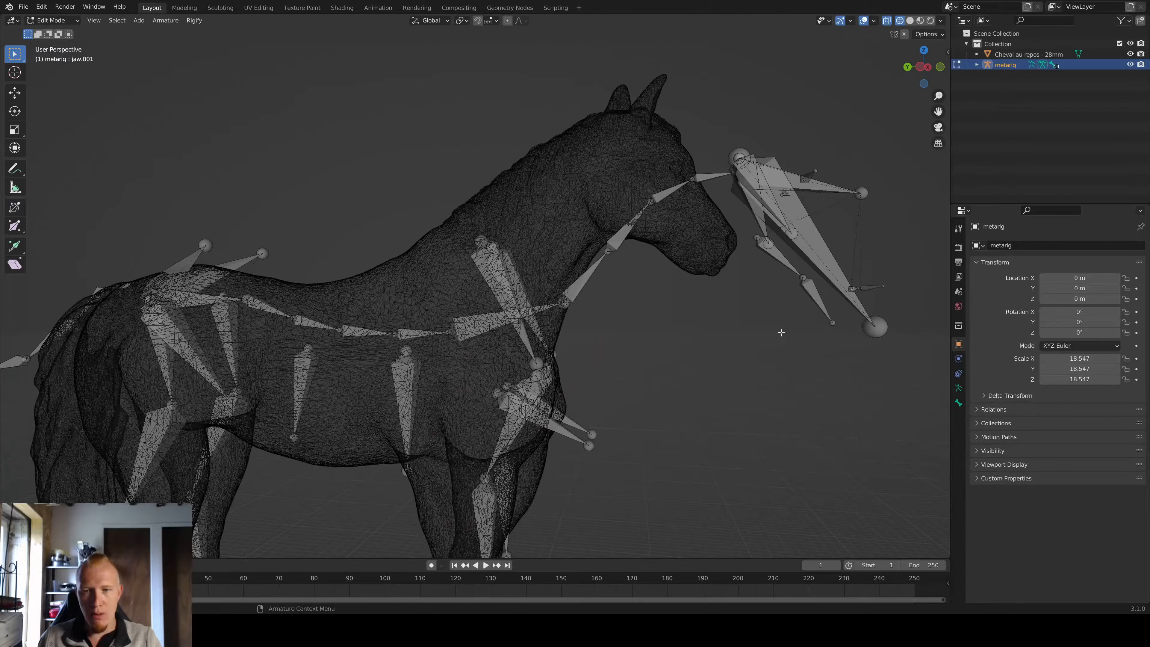
pyautogui.moveTo(557, 114); pyautogui.dragTo(904, 412)
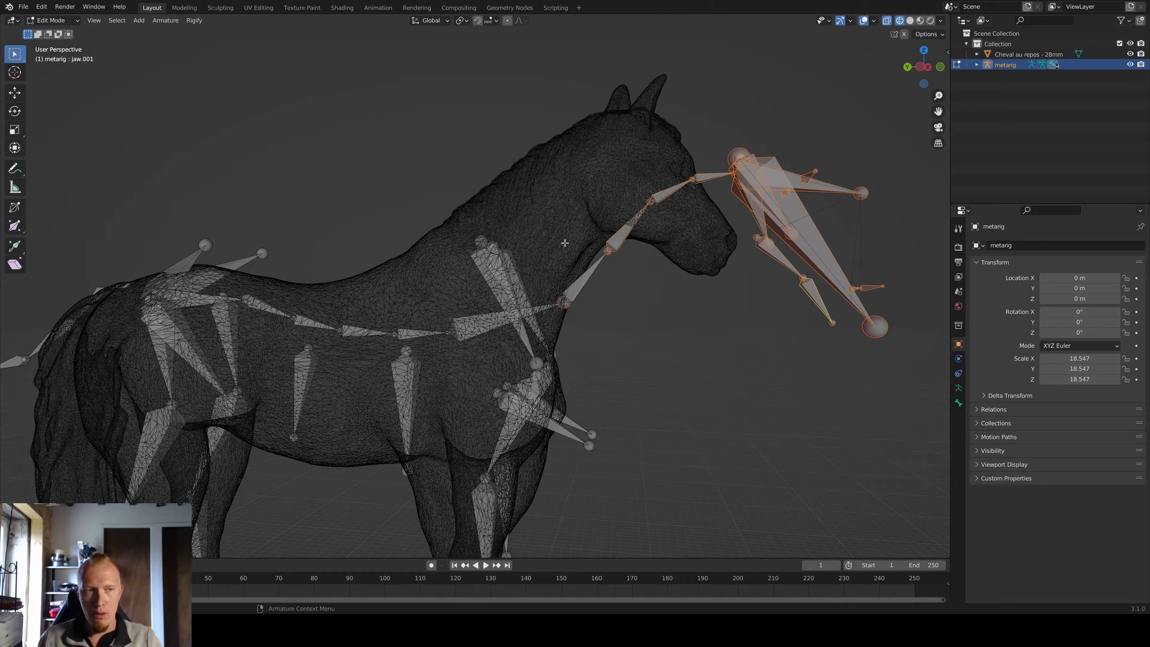
pyautogui.click(15, 93)
pyautogui.moveTo(769, 231)
pyautogui.mouseDown()
pyautogui.moveTo(711, 232)
pyautogui.moveTo(761, 238)
pyautogui.moveTo(766, 259)
pyautogui.moveTo(743, 235)
pyautogui.moveTo(749, 253)
pyautogui.moveTo(763, 252)
pyautogui.moveTo(766, 229)
pyautogui.moveTo(774, 285)
pyautogui.moveTo(761, 244)
pyautogui.moveTo(770, 232)
pyautogui.mouseUp()
pyautogui.moveTo(541, 264); pyautogui.dragTo(583, 335)
pyautogui.click(582, 322)
pyautogui.moveTo(582, 322); pyautogui.dragTo(568, 301, button='middle')
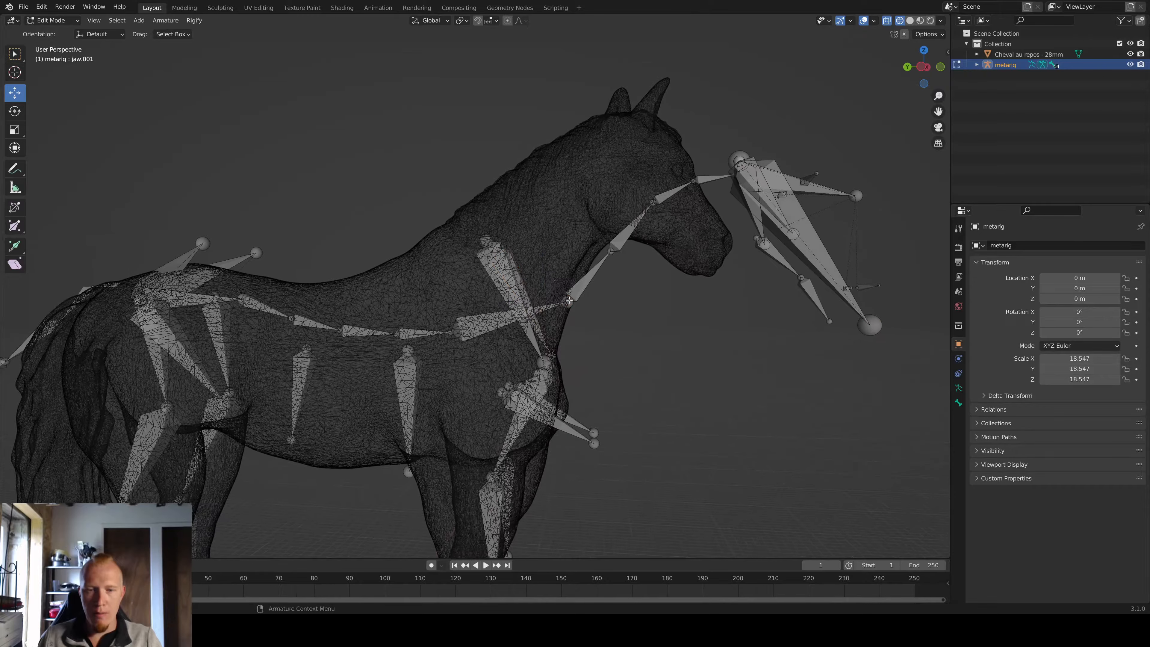
# Step: Move the neck.002 bone slightly up and back toward the inside of the horse's throat
pyautogui.click(610, 250)
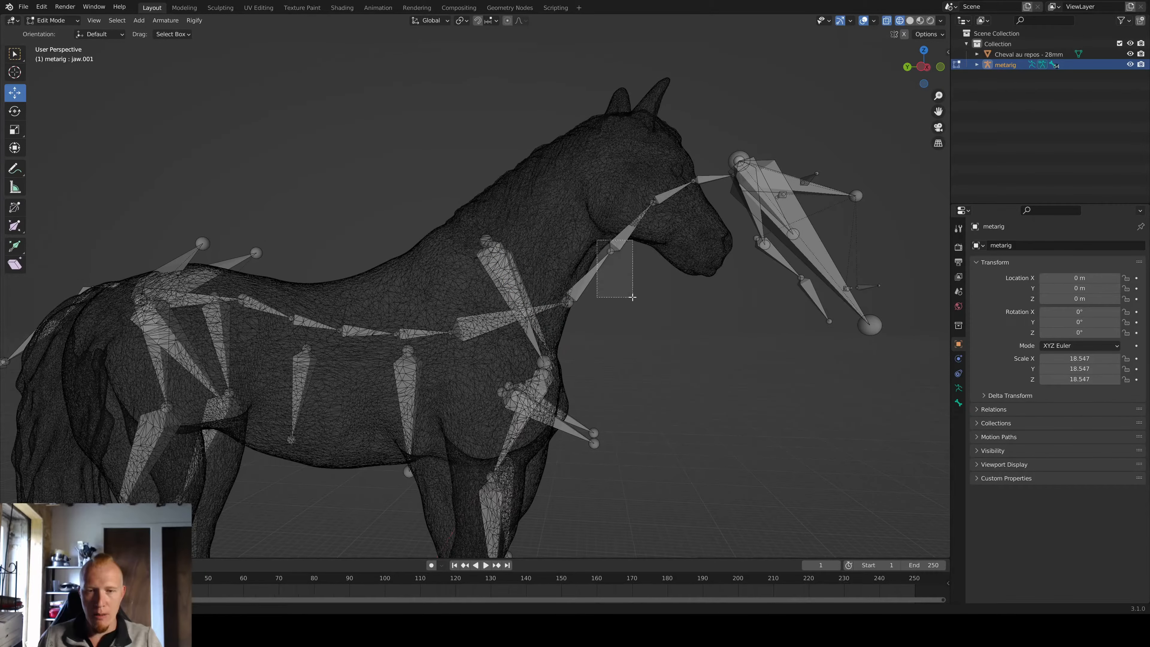
pyautogui.moveTo(610, 250); pyautogui.dragTo(641, 243)
pyautogui.scroll(6, 640, 243)
pyautogui.scroll(-1, 641, 243)
pyautogui.keyDown('shift'); pyautogui.moveTo(716, 245); pyautogui.dragTo(447, 332, button='middle'); pyautogui.keyUp('shift')
pyautogui.scroll(6, 744, 372)
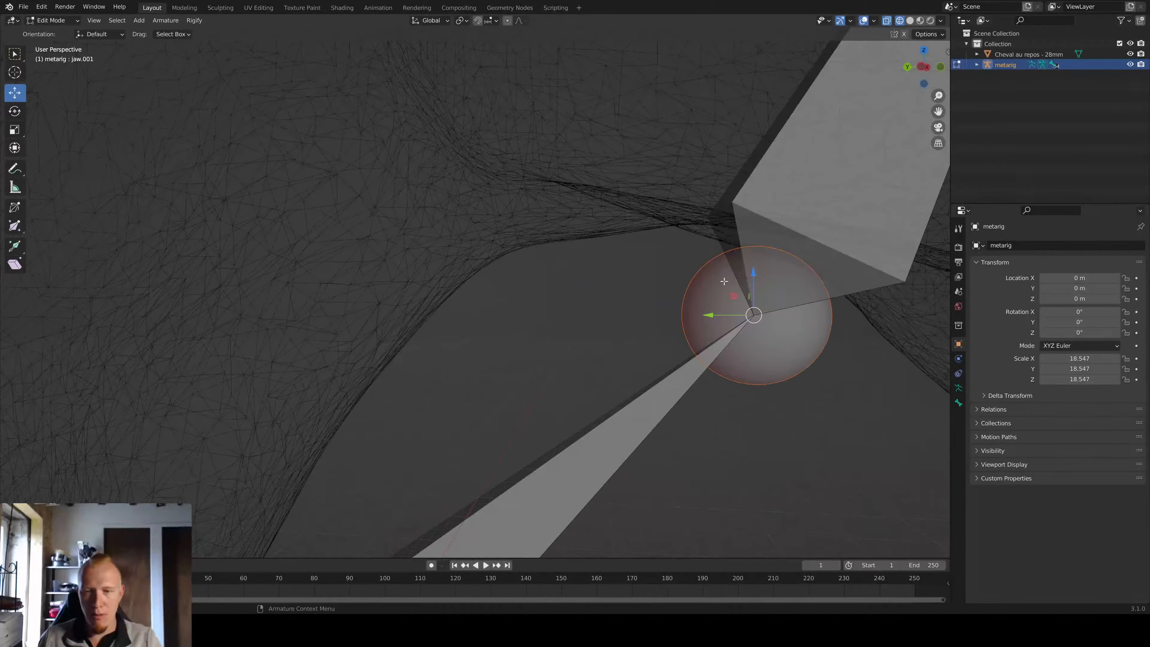
pyautogui.scroll(-3, 734, 297)
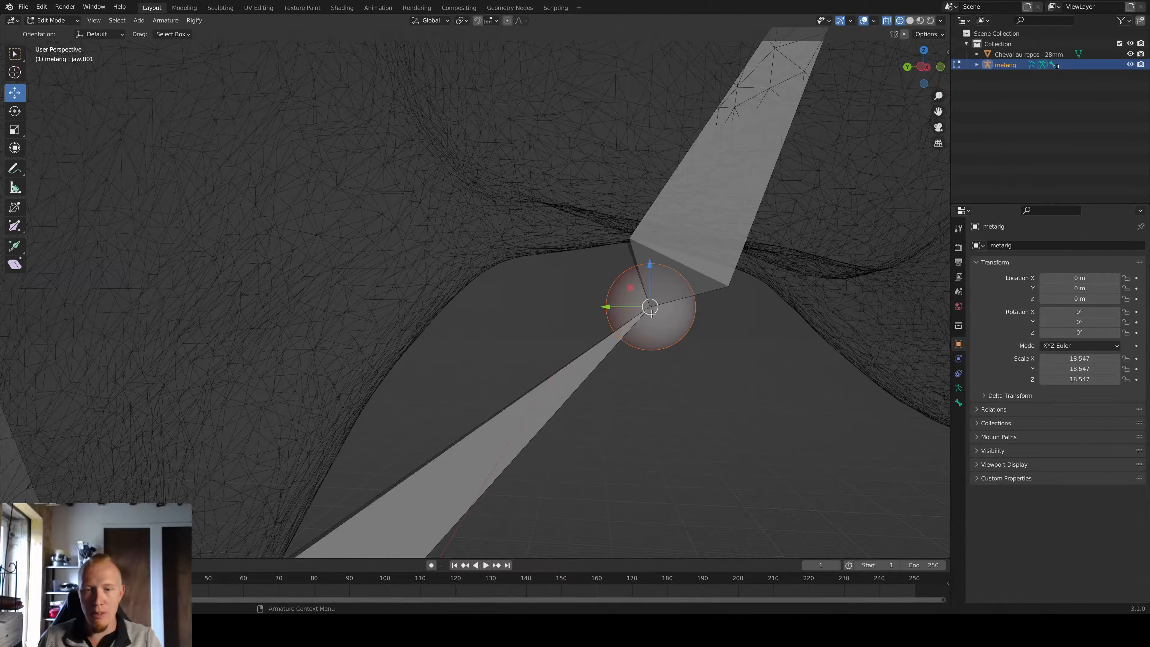
pyautogui.scroll(-5, 651, 312)
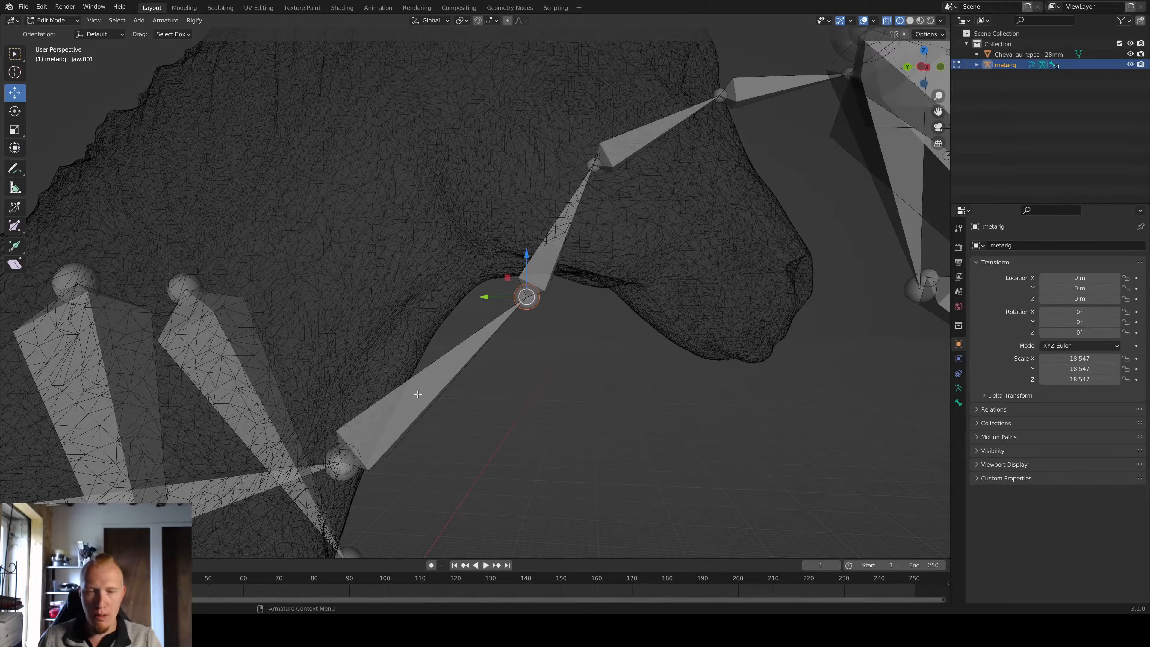
pyautogui.click(538, 286)
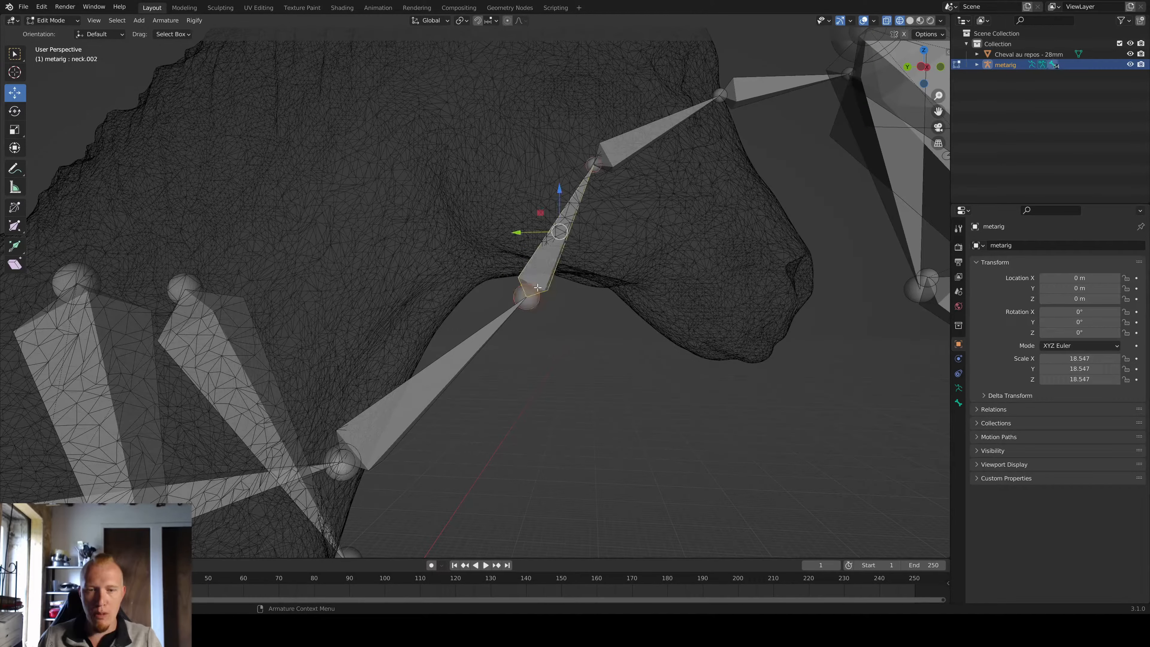
pyautogui.moveTo(560, 233); pyautogui.dragTo(556, 219)
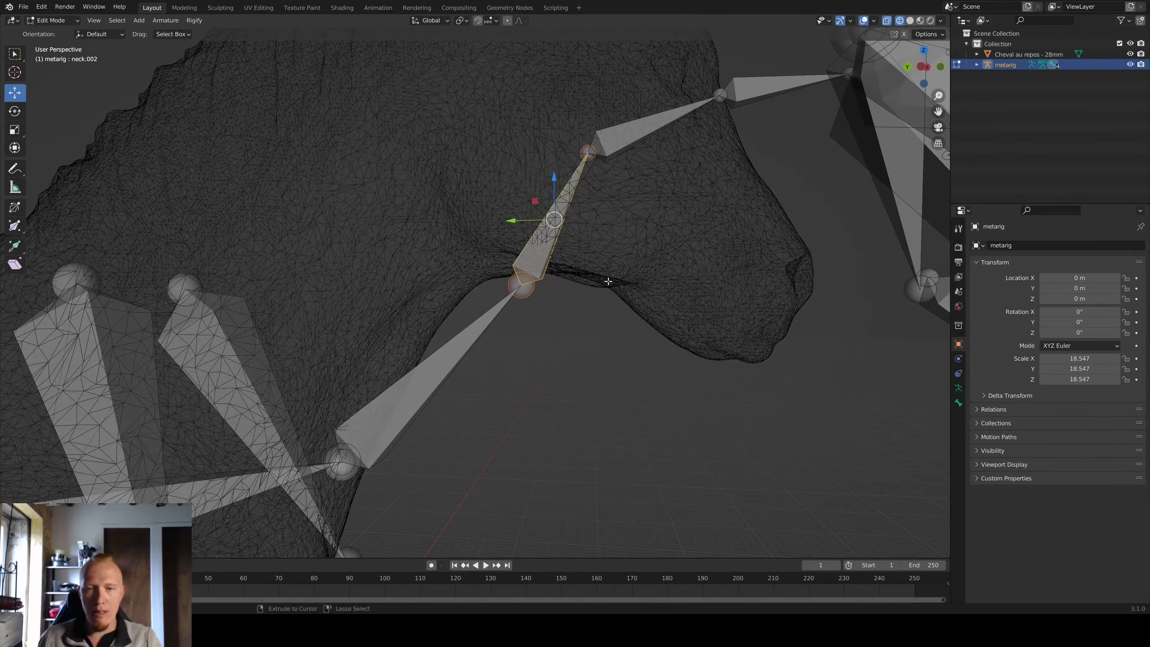
# Step: Try to move the joint at the base of the neck up and back inside the mesh in perspective view
pyautogui.scroll(-5, 608, 281)
pyautogui.click(559, 382)
pyautogui.keyDown('shift'); pyautogui.moveTo(544, 358); pyautogui.dragTo(635, 324, button='middle'); pyautogui.keyUp('shift')
pyautogui.moveTo(522, 171)
pyautogui.mouseDown(button='middle')
pyautogui.moveTo(521, 199)
pyautogui.moveTo(529, 178)
pyautogui.mouseUp(button='middle')
pyautogui.moveTo(542, 160); pyautogui.dragTo(473, 182)
pyautogui.moveTo(484, 221); pyautogui.dragTo(552, 336)
pyautogui.press('g')
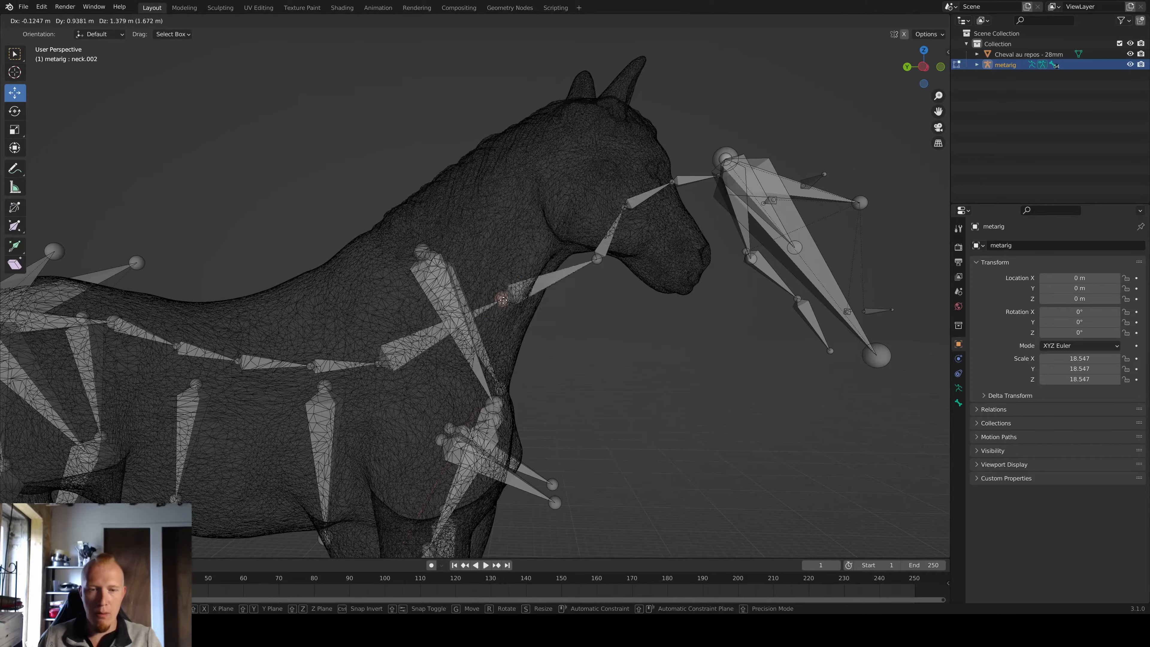
pyautogui.click(461, 256)
pyautogui.hotkey('shift', 'z')
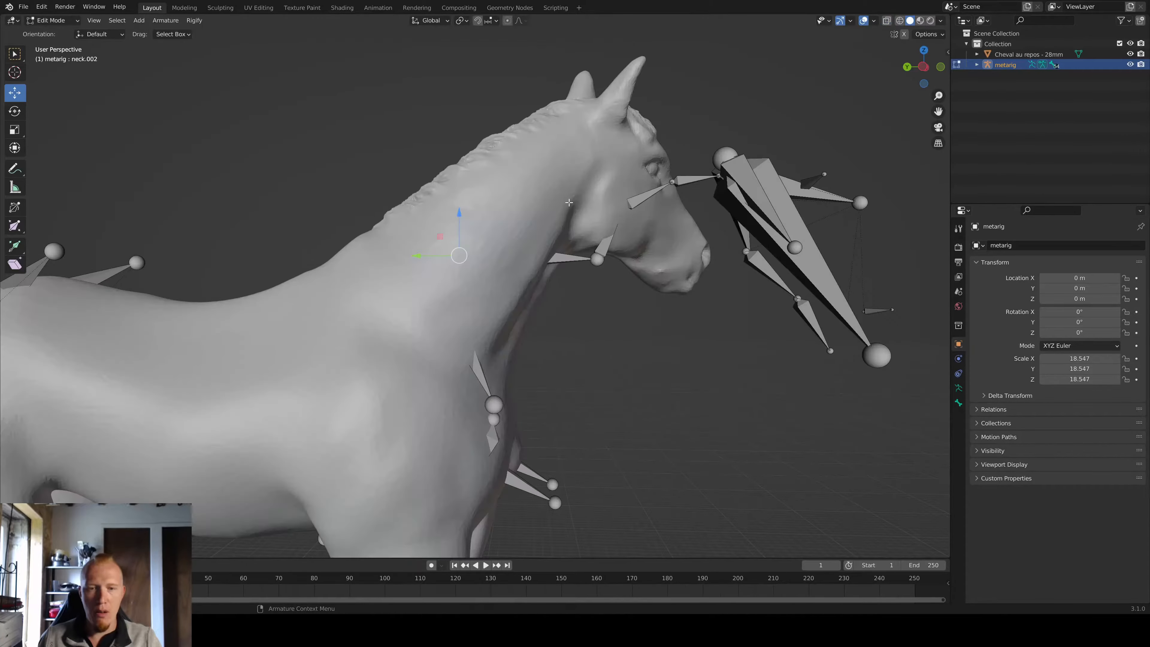
pyautogui.hotkey('ctrl', 'z')
# Step: In left orthographic wireframe view, move the joint at the base of the neck up and back inside the horse's neck
pyautogui.keyDown('shift'); pyautogui.moveTo(526, 265); pyautogui.dragTo(606, 219, button='middle'); pyautogui.keyUp('shift')
pyautogui.hotkey('shift', 'z')
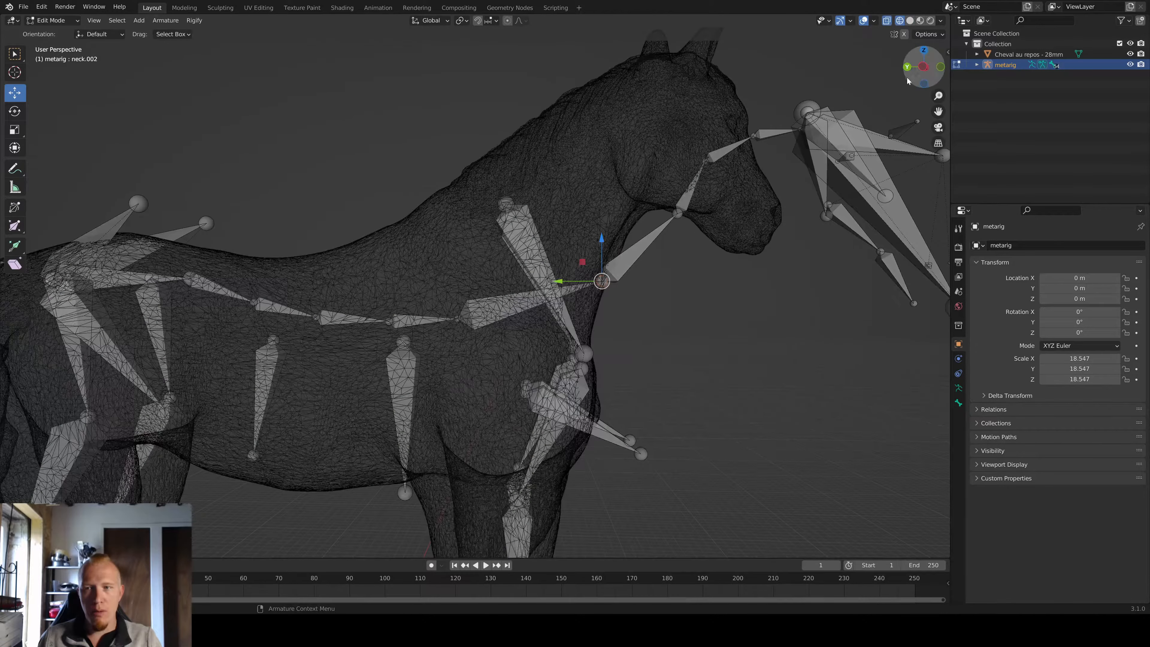
pyautogui.click(923, 67)
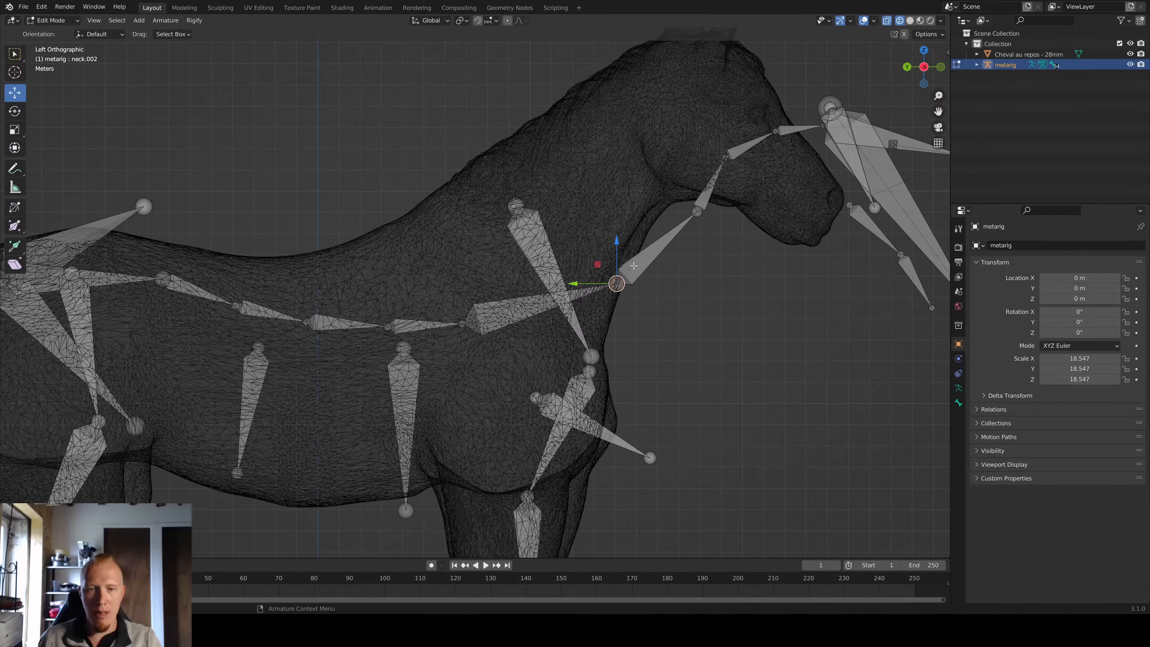
pyautogui.moveTo(616, 283); pyautogui.dragTo(549, 214)
# Step: Move the upper neck and head bones together back and up into the horse's head, then deselect them
pyautogui.scroll(-3, 671, 107)
pyautogui.moveTo(582, 167); pyautogui.dragTo(791, 337)
pyautogui.moveTo(705, 237); pyautogui.dragTo(631, 207)
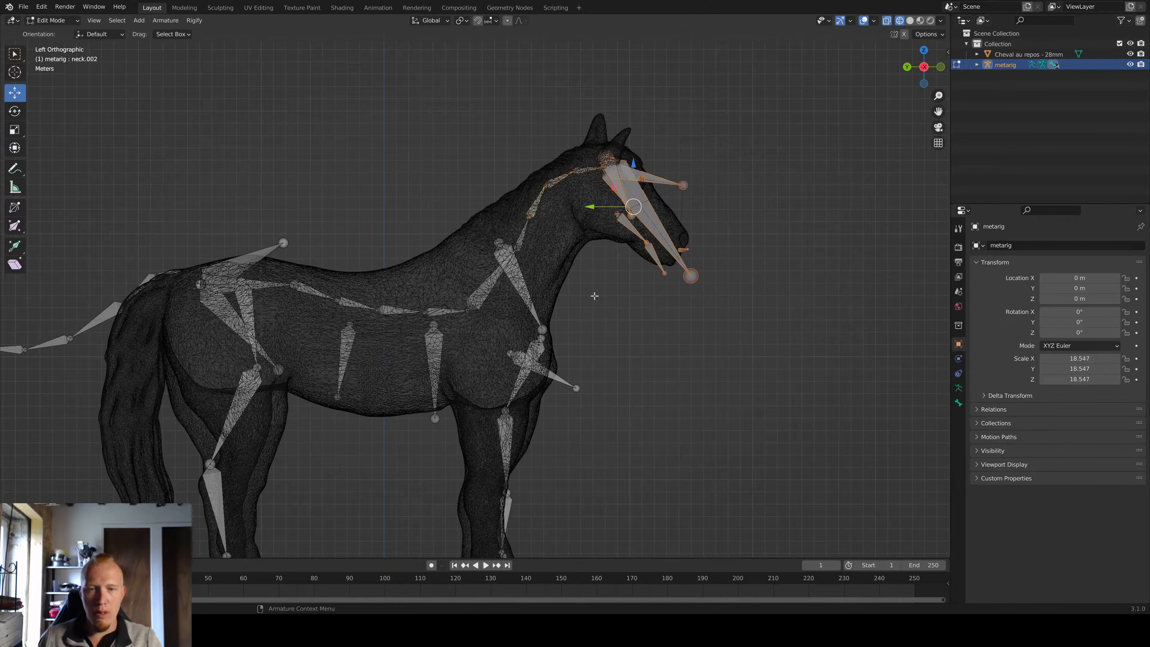
pyautogui.click(568, 311)
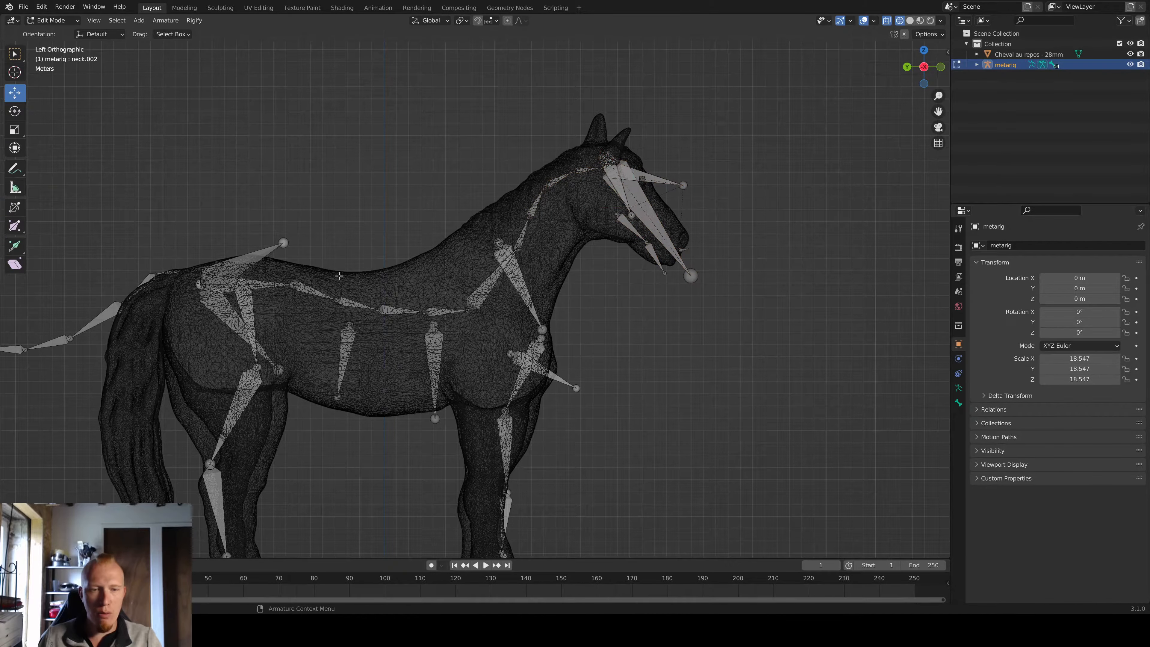
# Step: Raise and tilt the middle spine bones so they follow the line of the horse's back
pyautogui.moveTo(348, 299); pyautogui.dragTo(476, 323)
pyautogui.moveTo(402, 266); pyautogui.dragTo(400, 238)
pyautogui.press('r')
pyautogui.rightClick(426, 193)
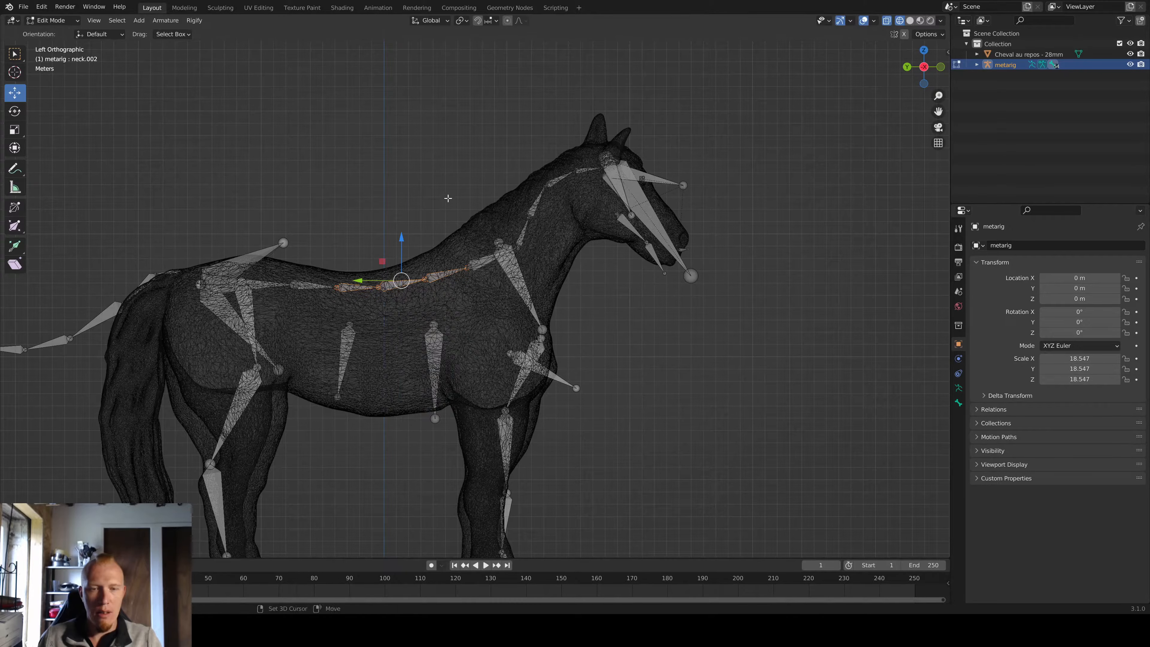
pyautogui.keyDown('shift'); pyautogui.moveTo(448, 199); pyautogui.dragTo(426, 199, button='middle'); pyautogui.keyUp('shift')
pyautogui.click(457, 184)
# Step: Move the upper end of the shoulder bones straight down, below the spine chain
pyautogui.scroll(3, 469, 214)
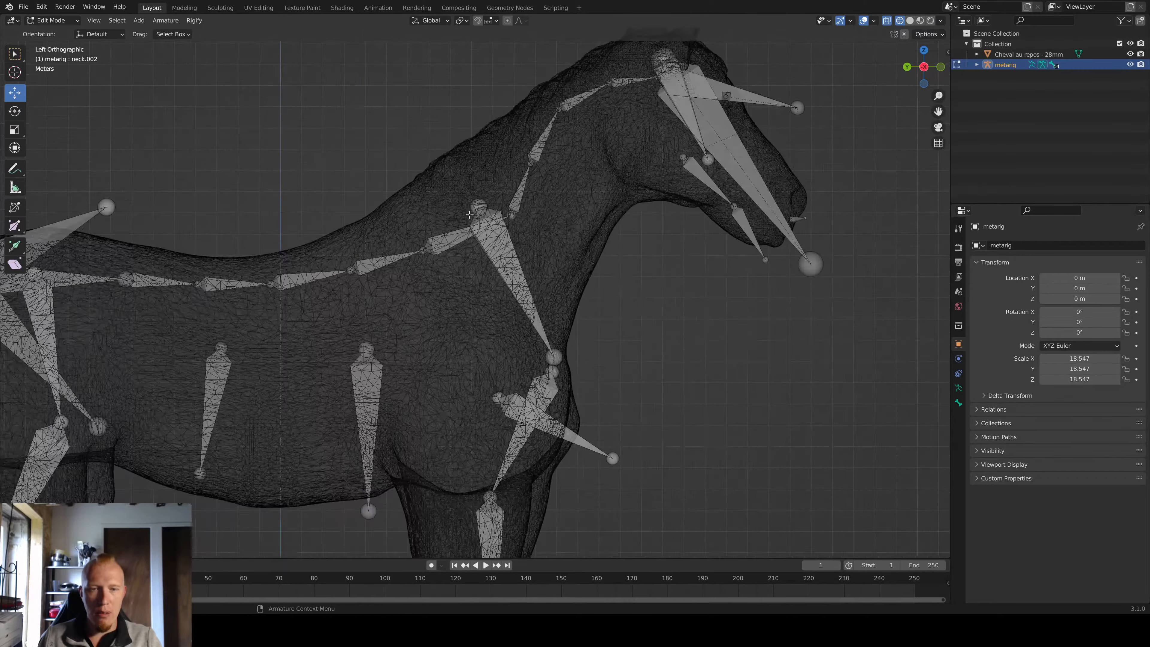
pyautogui.moveTo(520, 223); pyautogui.dragTo(513, 223)
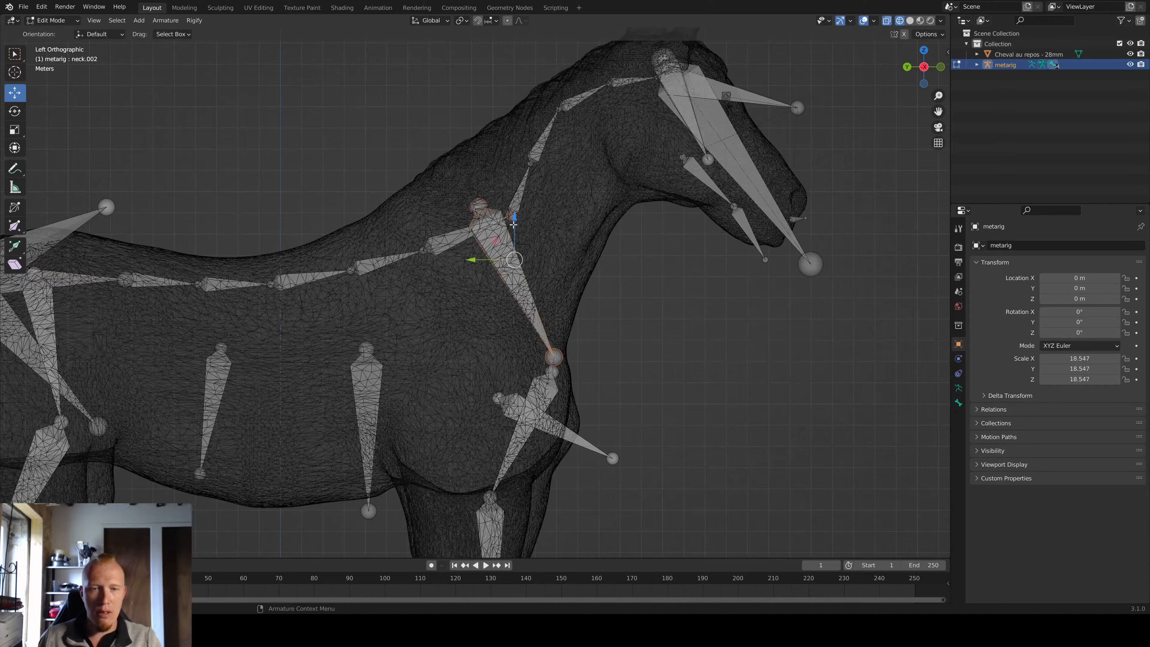
pyautogui.scroll(3, 529, 220)
pyautogui.moveTo(433, 102); pyautogui.dragTo(502, 155)
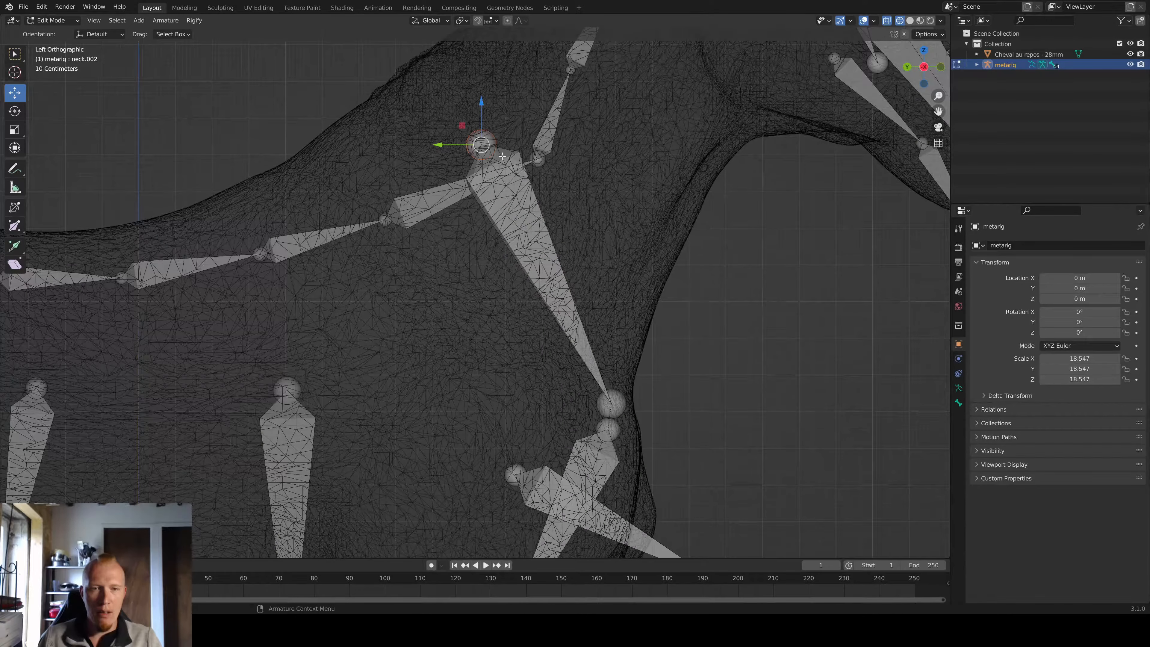
pyautogui.moveTo(480, 104); pyautogui.dragTo(483, 186)
pyautogui.click(516, 168)
# Step: Move the joint between the front spine bone and the neck back, in line with the spine chain
pyautogui.moveTo(576, 202); pyautogui.dragTo(507, 154)
pyautogui.keyDown('shift'); pyautogui.moveTo(524, 157); pyautogui.dragTo(554, 233, button='middle'); pyautogui.keyUp('shift')
pyautogui.moveTo(568, 235); pyautogui.dragTo(523, 222)
pyautogui.scroll(-6, 536, 327)
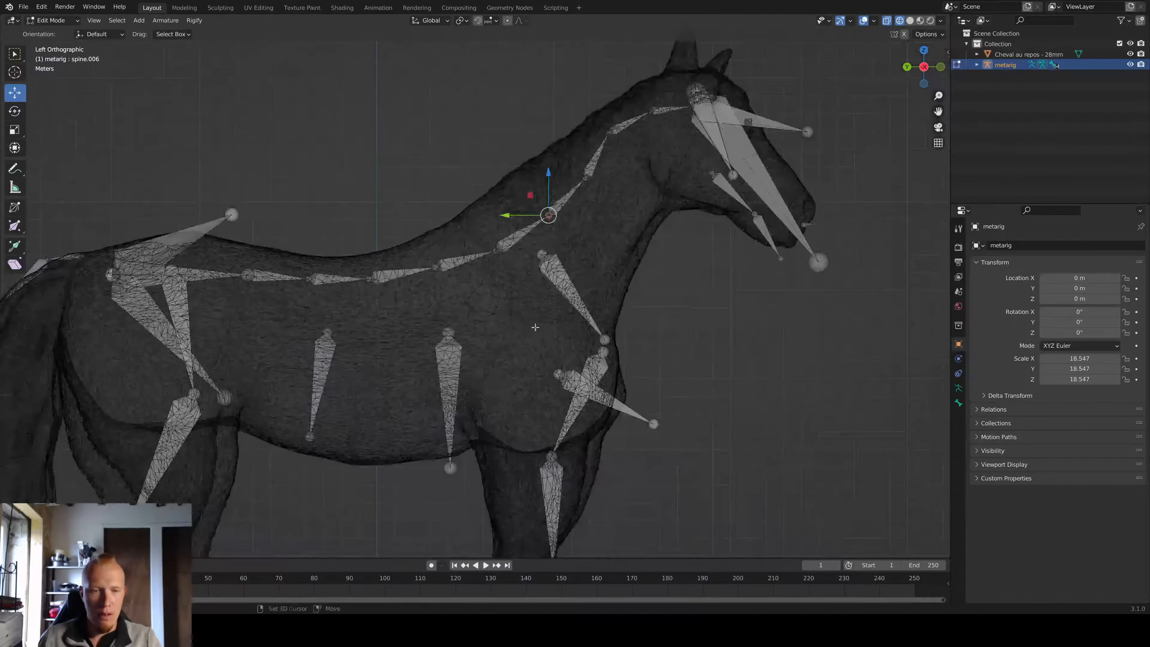
# Step: Rotate the tail bones downward and move them into the upper part of the horse's tail
pyautogui.keyDown('shift'); pyautogui.moveTo(535, 327); pyautogui.dragTo(740, 249, button='middle'); pyautogui.keyUp('shift')
pyautogui.keyDown('shift'); pyautogui.moveTo(439, 259); pyautogui.dragTo(682, 245, button='middle'); pyautogui.keyUp('shift')
pyautogui.moveTo(174, 153); pyautogui.dragTo(481, 376)
pyautogui.keyDown('shift'); pyautogui.moveTo(450, 392); pyautogui.dragTo(485, 338, button='middle'); pyautogui.keyUp('shift')
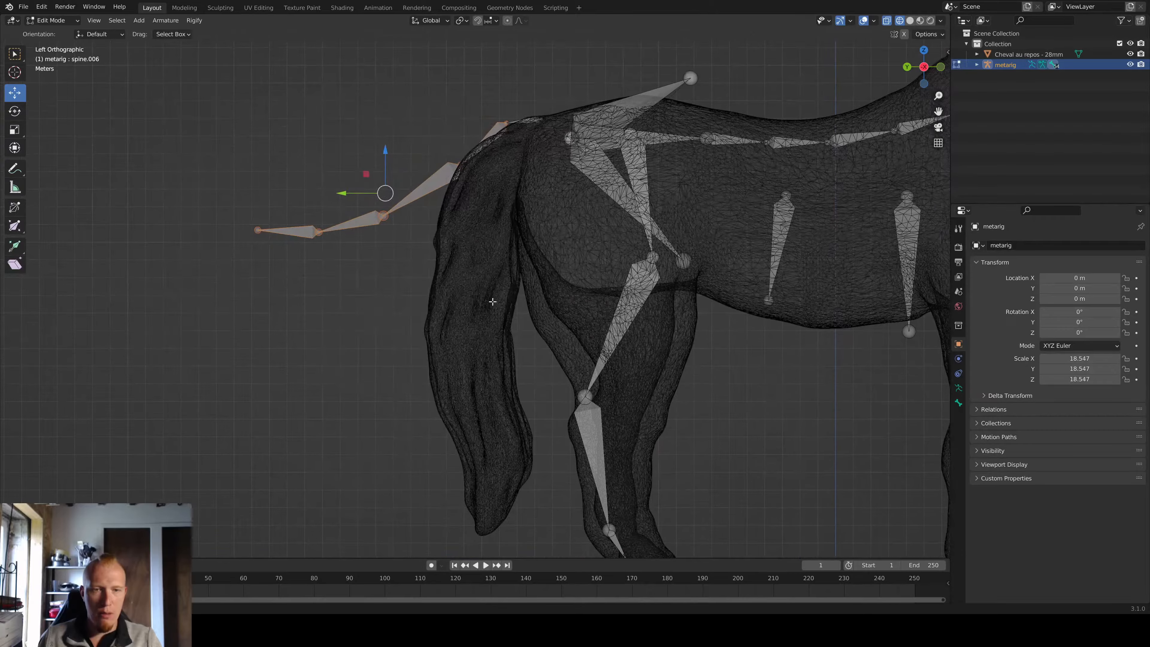
pyautogui.press('r')
pyautogui.click(435, 163)
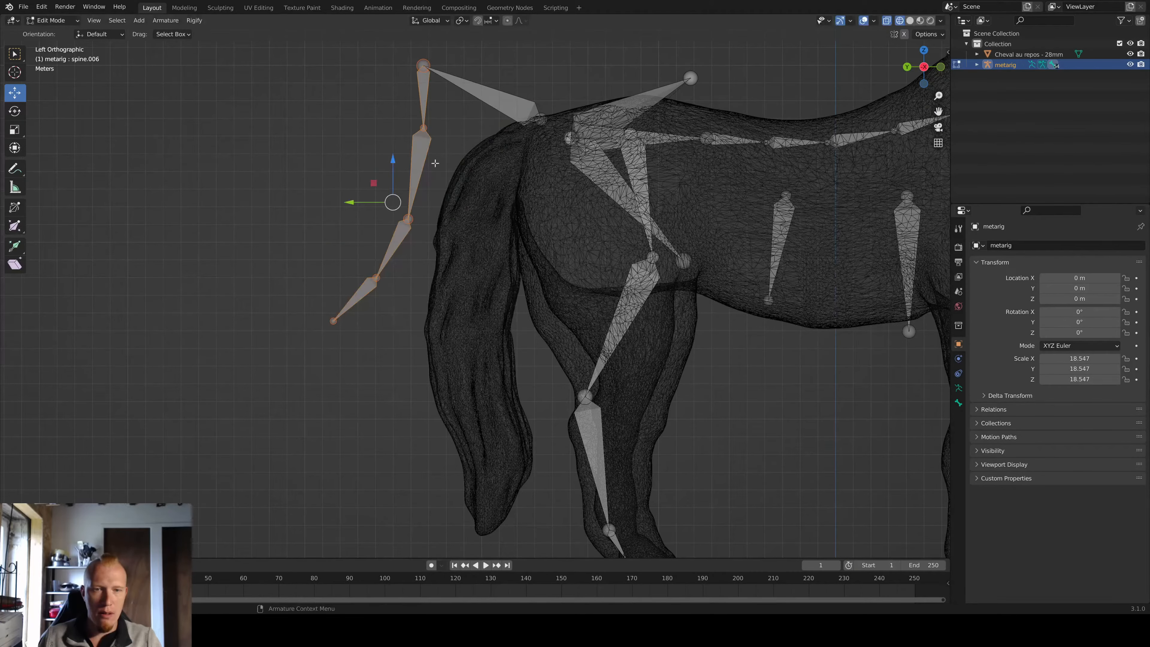
pyautogui.press('r')
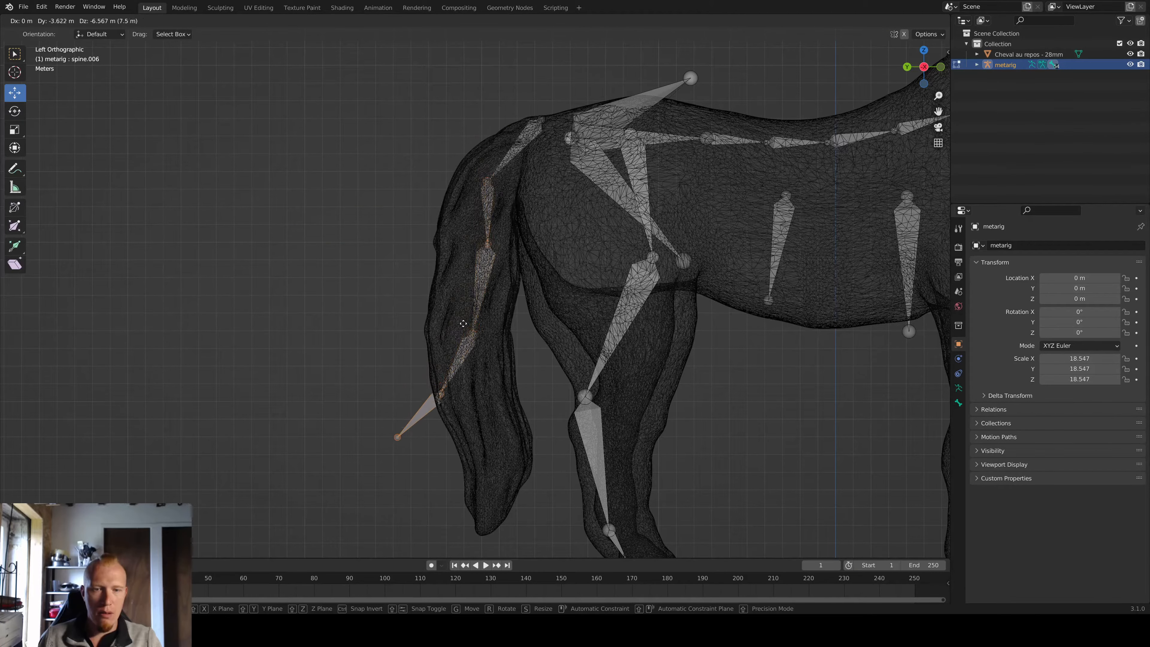
pyautogui.click(375, 357)
# Step: Rotate the lower tail bones toward vertical and move them inside the middle of the tail
pyautogui.moveTo(331, 271); pyautogui.dragTo(559, 530)
pyautogui.press('r')
pyautogui.click(596, 381)
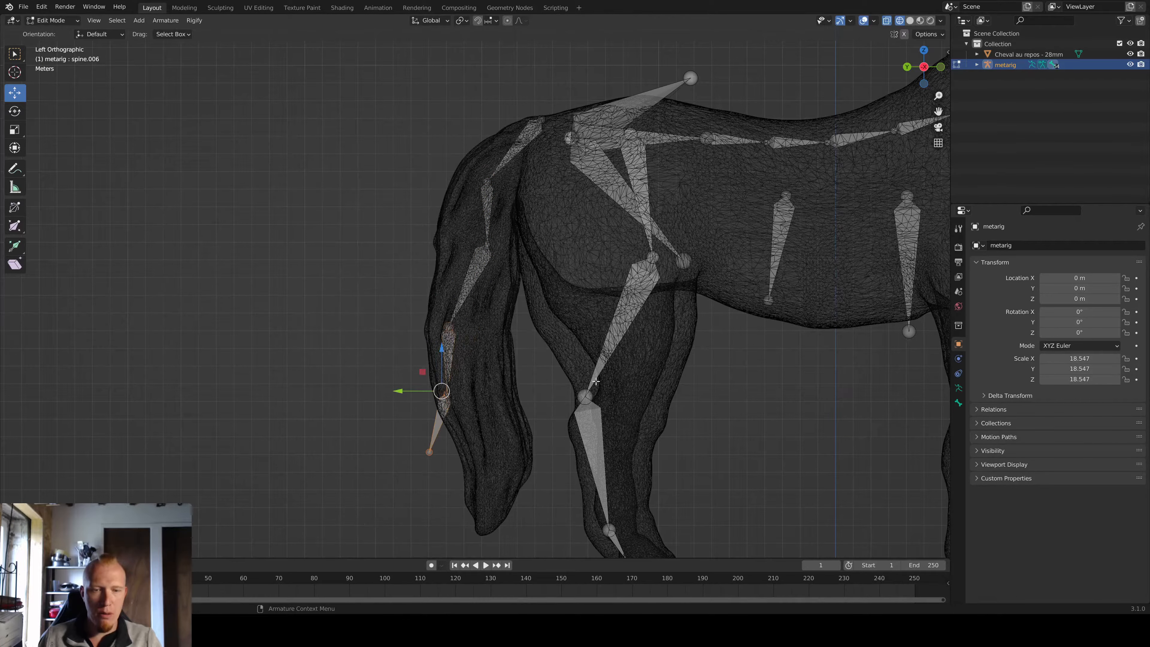
pyautogui.moveTo(449, 390); pyautogui.dragTo(470, 480)
pyautogui.press('g')
pyautogui.click(487, 453)
# Step: Move the last tail bone down into the lower end of the horse's tail
pyautogui.press('g')
pyautogui.click(500, 469)
pyautogui.press('g')
pyautogui.click(498, 470)
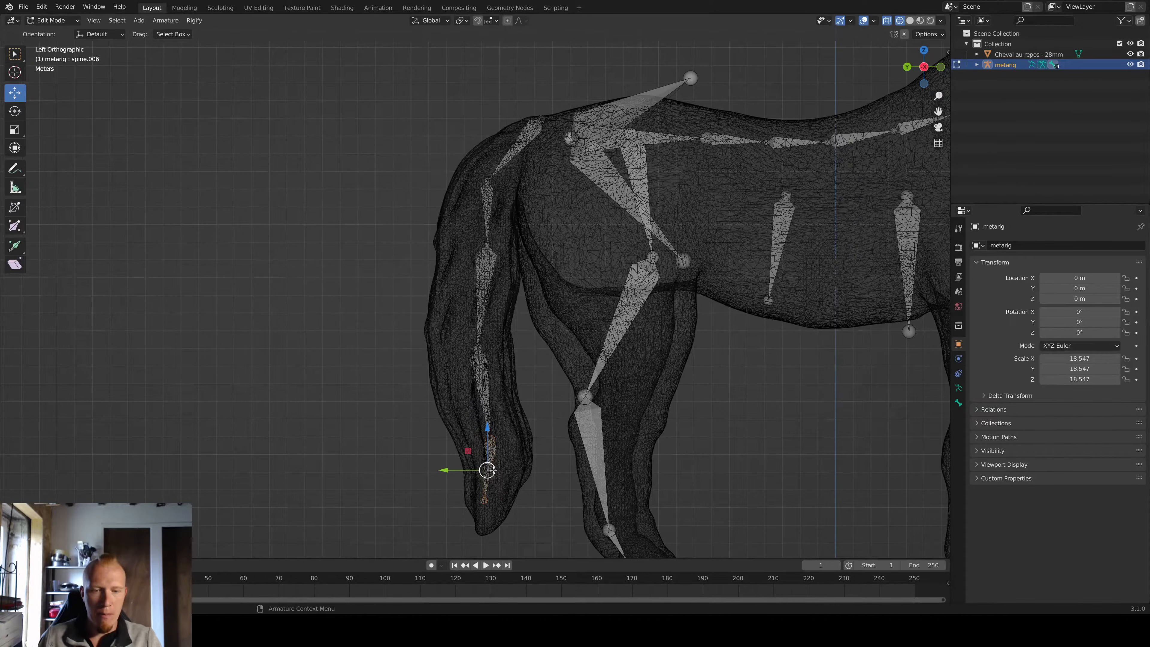
pyautogui.press('g')
pyautogui.click(497, 483)
# Step: Adjust the lower tail joints from a rear angle so they sit within the tail's width
pyautogui.moveTo(497, 484); pyautogui.dragTo(503, 397, button='middle')
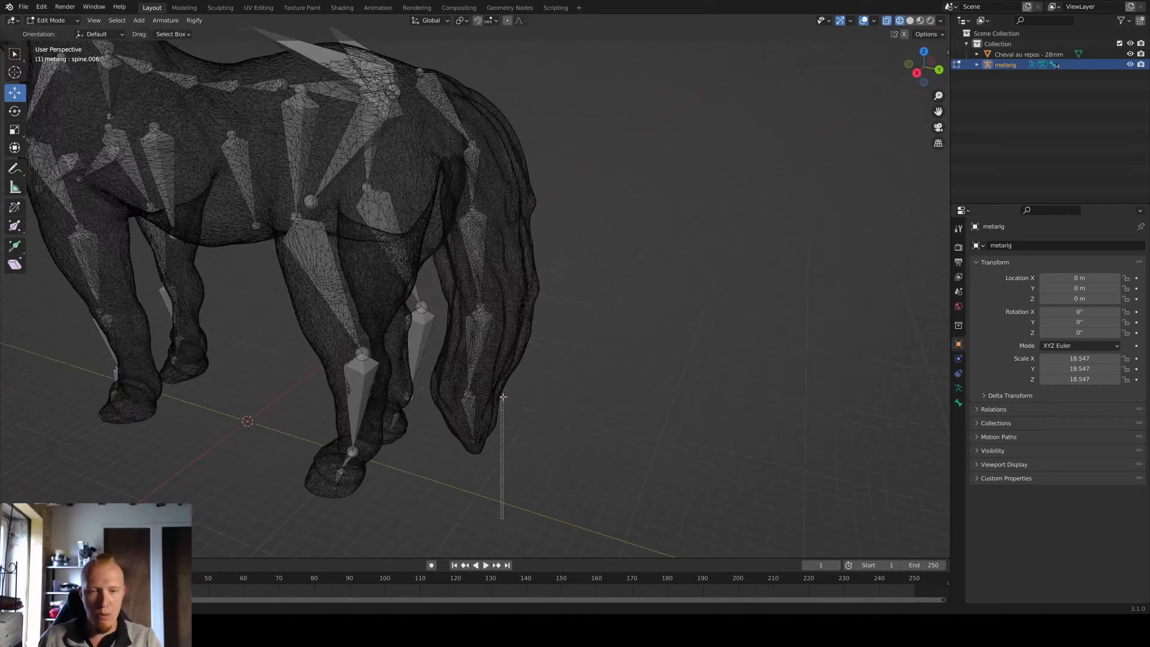
pyautogui.moveTo(460, 284); pyautogui.dragTo(459, 284)
pyautogui.moveTo(620, 401); pyautogui.dragTo(532, 366, button='middle')
pyautogui.moveTo(493, 408); pyautogui.dragTo(510, 396)
pyautogui.moveTo(580, 370)
pyautogui.mouseDown(button='middle')
pyautogui.moveTo(601, 367)
pyautogui.moveTo(585, 359)
pyautogui.mouseUp(button='middle')
pyautogui.scroll(5, 634, 362)
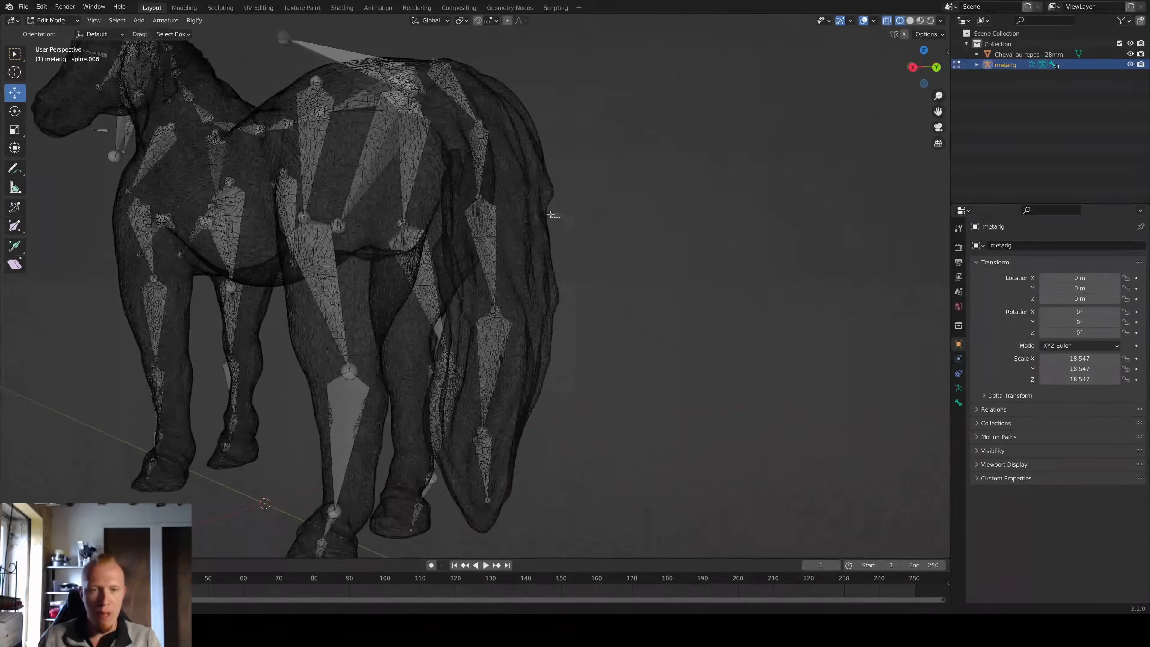
# Step: Move the upper tail joint sideways toward the middle of the tail, checking it from behind
pyautogui.moveTo(465, 181); pyautogui.dragTo(466, 182)
pyautogui.moveTo(467, 181); pyautogui.dragTo(473, 208, button='middle')
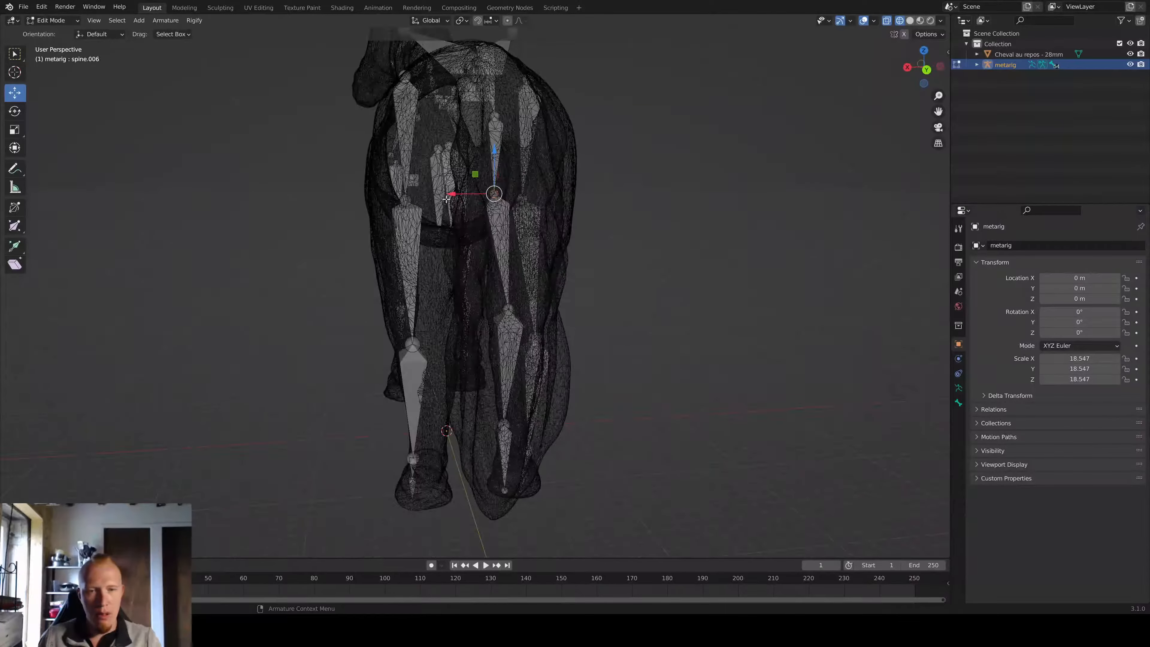
pyautogui.moveTo(465, 201); pyautogui.dragTo(469, 206)
pyautogui.moveTo(511, 213); pyautogui.dragTo(550, 199, button='middle')
pyautogui.moveTo(465, 195); pyautogui.dragTo(464, 196)
pyautogui.press('g')
pyautogui.click(498, 205)
# Step: Shift the upper tail joint along the X axis to centre it in the tail
pyautogui.moveTo(498, 205); pyautogui.dragTo(453, 346, button='middle')
pyautogui.press('g')
pyautogui.press('x')
pyautogui.click(471, 196)
pyautogui.moveTo(444, 205); pyautogui.dragTo(447, 218, button='middle')
pyautogui.scroll(-6, 450, 226)
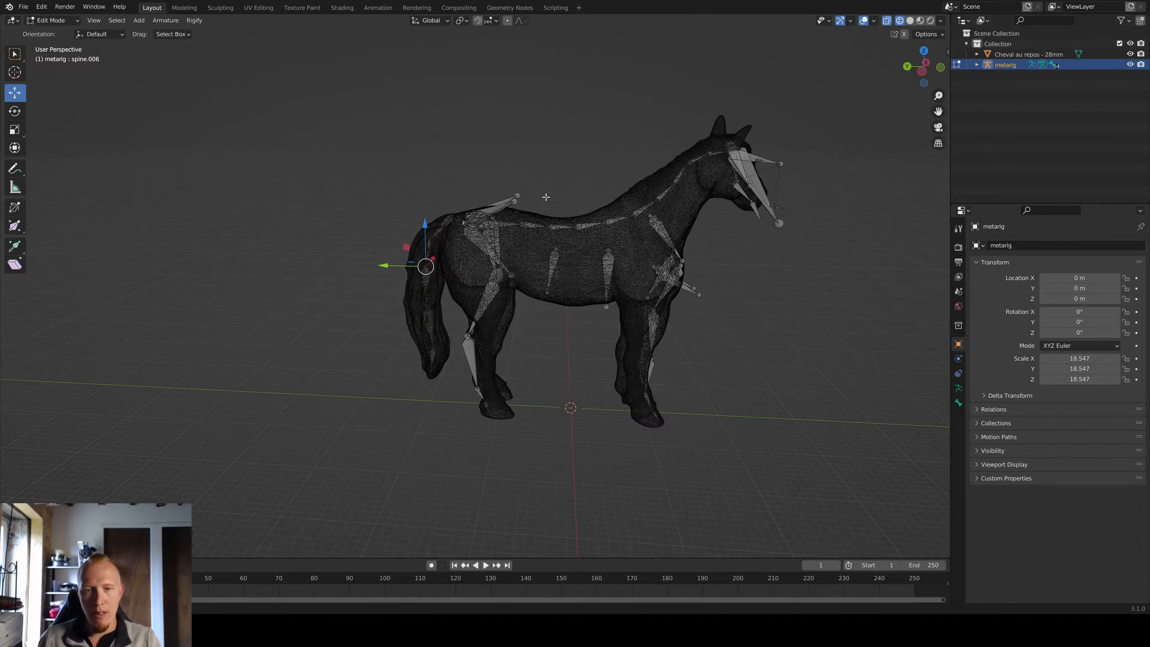
pyautogui.click(516, 196)
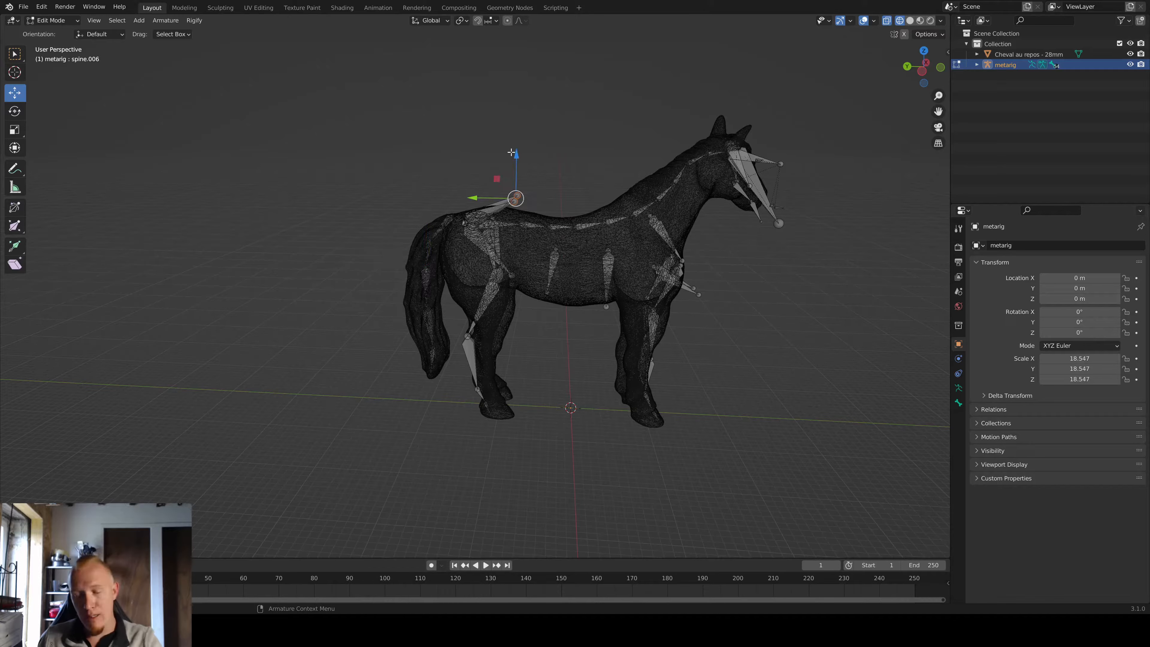
pyautogui.press('x')
pyautogui.click(506, 157)
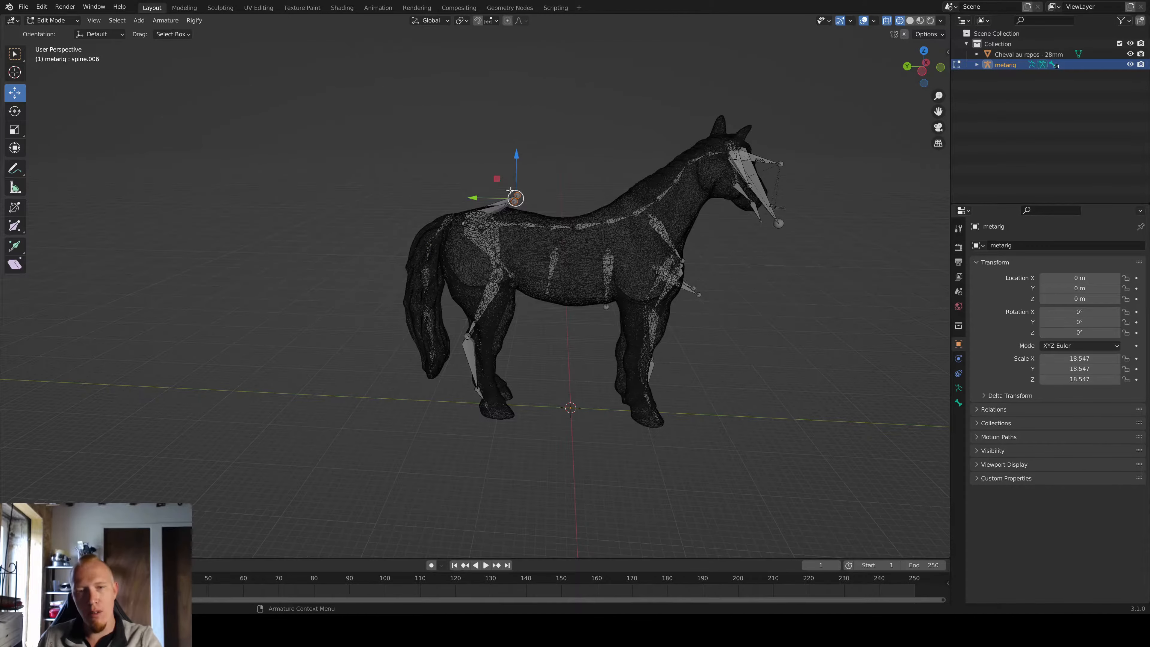
pyautogui.moveTo(520, 182); pyautogui.dragTo(531, 180, button='middle')
pyautogui.click(516, 205)
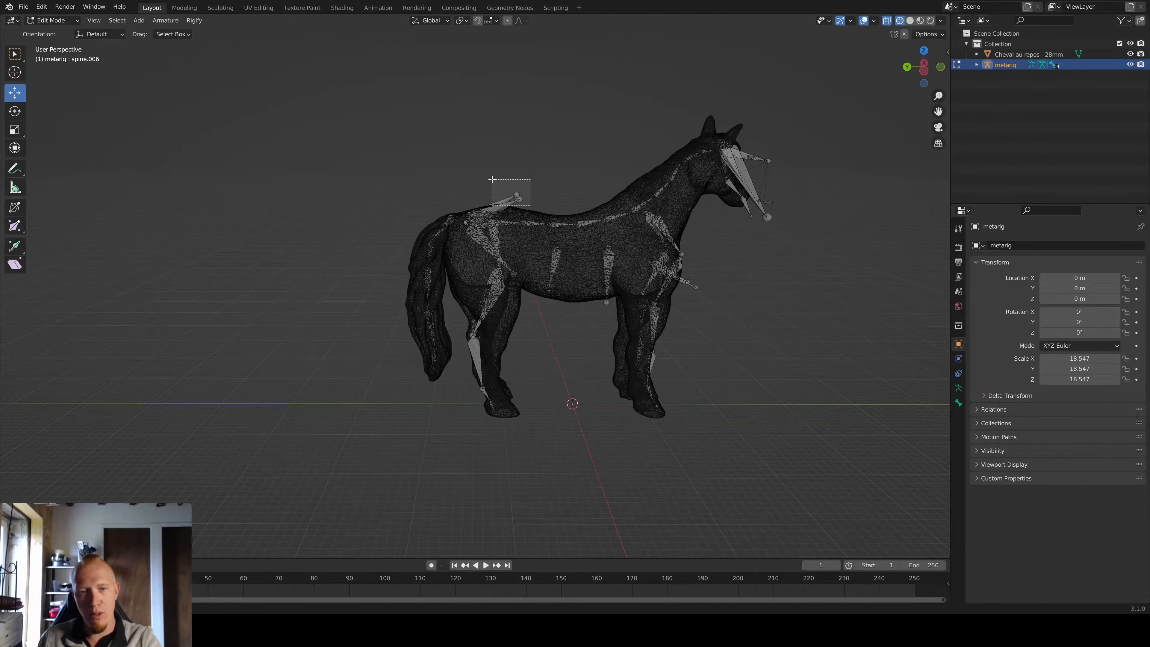
# Step: Delete the two pelvis bones that protrude above the horse's rump
pyautogui.scroll(3, 496, 164)
pyautogui.click(505, 138)
pyautogui.press('x')
pyautogui.click(521, 134)
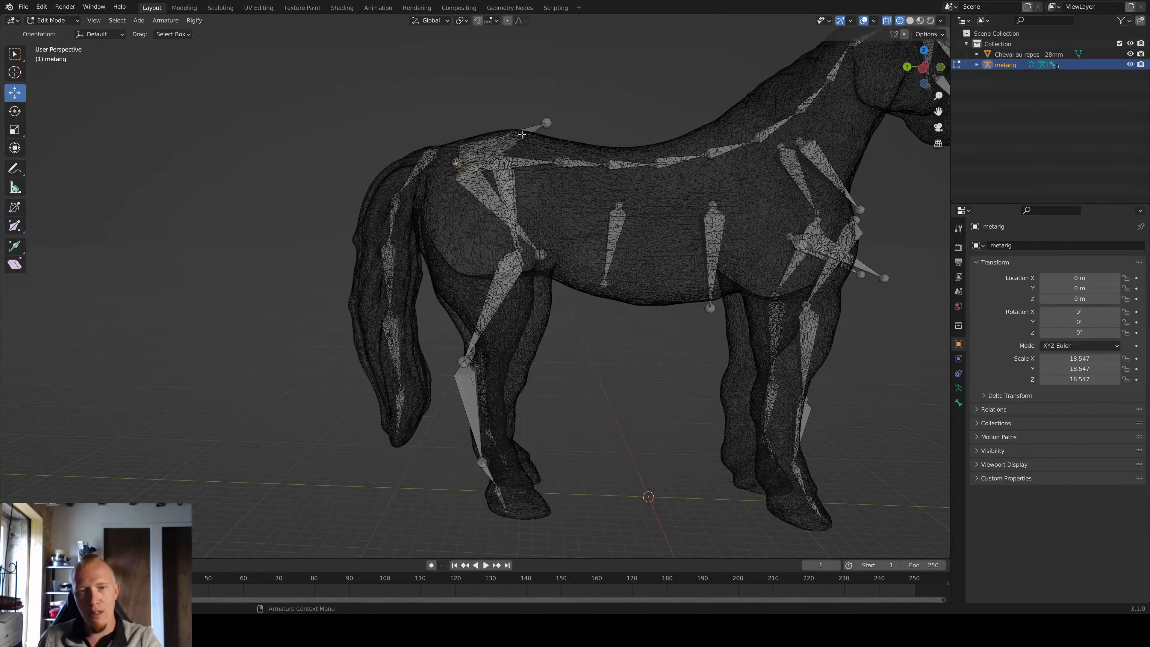
pyautogui.press('x')
pyautogui.click(484, 142)
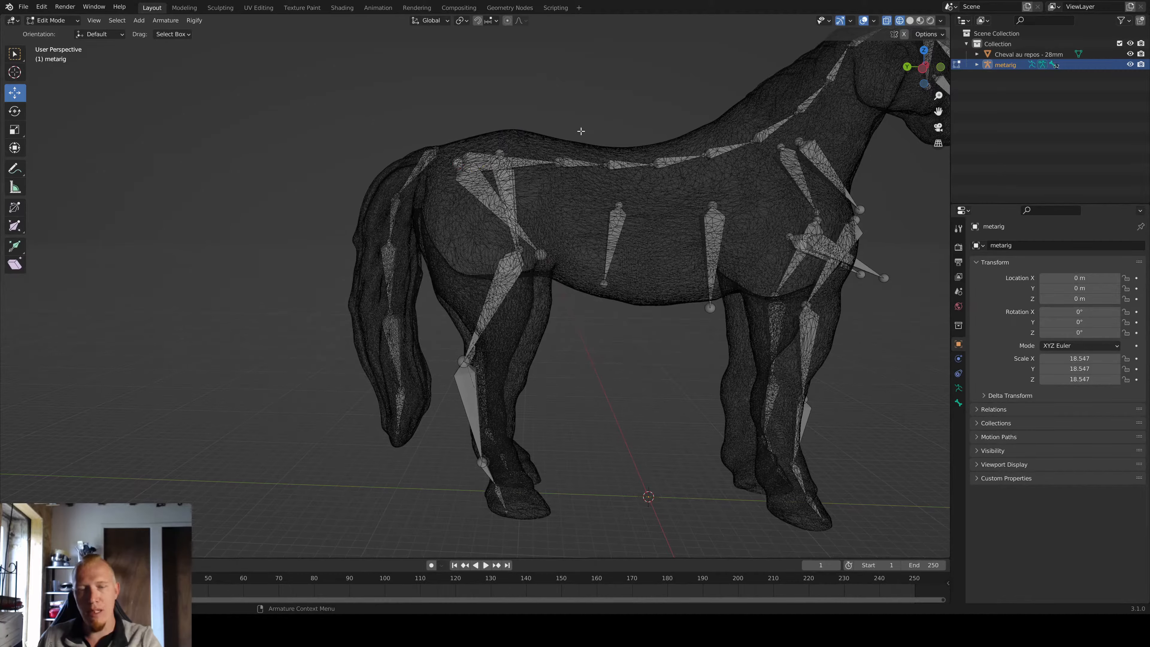
# Step: Move the hock joint of the horse's right hind leg forward inside the leg mesh
pyautogui.moveTo(581, 131); pyautogui.dragTo(581, 140, button='middle')
pyautogui.keyDown('shift'); pyautogui.moveTo(652, 323); pyautogui.dragTo(603, 288, button='middle'); pyautogui.keyUp('shift')
pyautogui.keyDown('shift'); pyautogui.moveTo(514, 316); pyautogui.dragTo(546, 252, button='middle'); pyautogui.keyUp('shift')
pyautogui.moveTo(487, 275); pyautogui.dragTo(452, 251, button='middle')
pyautogui.moveTo(449, 259); pyautogui.dragTo(489, 231)
pyautogui.scroll(3, 414, 229)
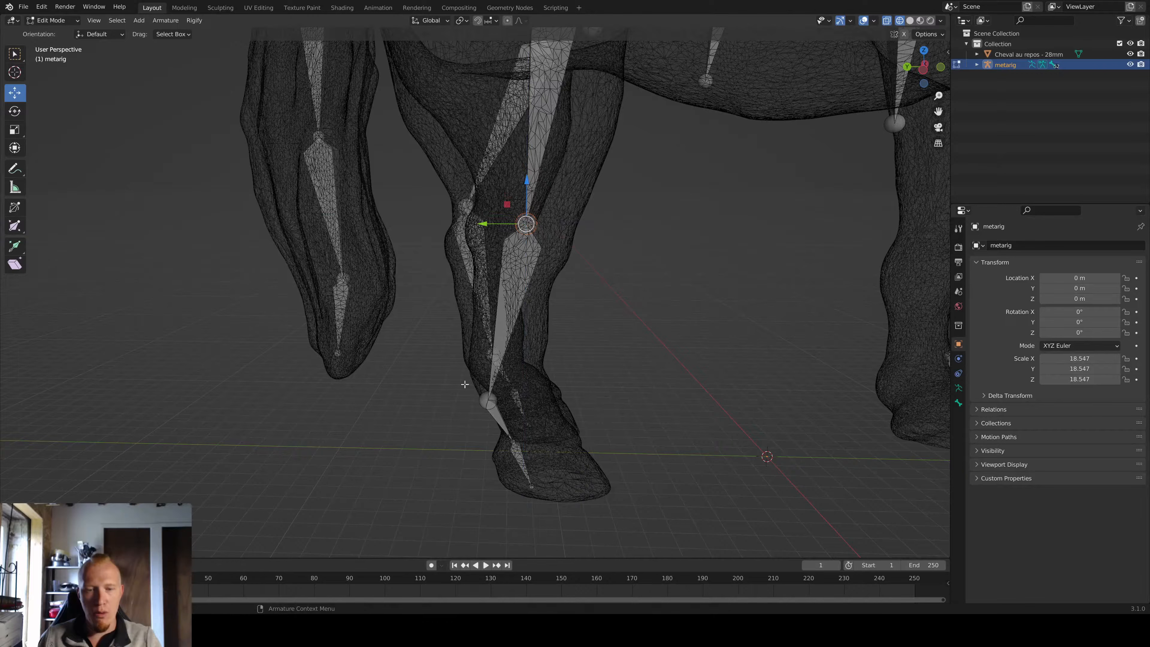
# Step: Move the fetlock joint of the right hind leg forward and slightly up inside the mesh
pyautogui.moveTo(460, 420); pyautogui.dragTo(501, 438)
pyautogui.moveTo(450, 403); pyautogui.dragTo(468, 403)
pyautogui.moveTo(507, 361); pyautogui.dragTo(507, 350)
# Step: In left orthographic view, rotate the right hind hoof bone forward and move it into the hoof
pyautogui.moveTo(490, 438); pyautogui.dragTo(544, 536)
pyautogui.moveTo(684, 466); pyautogui.dragTo(788, 185, button='middle')
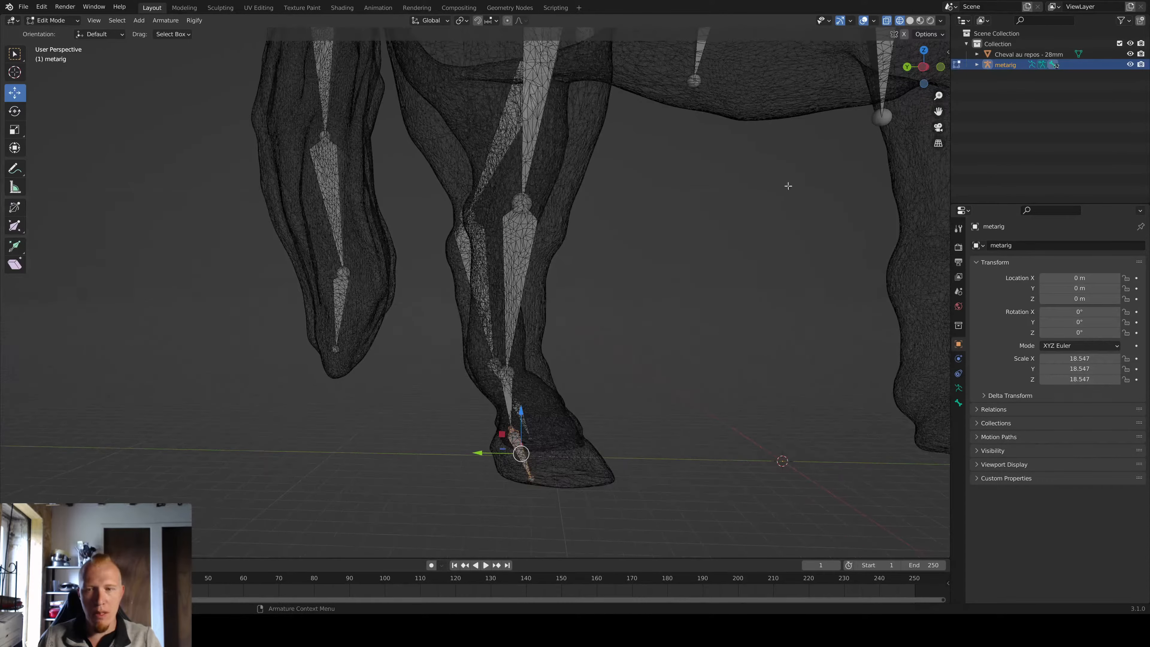
pyautogui.click(923, 67)
pyautogui.press('r')
pyautogui.click(661, 233)
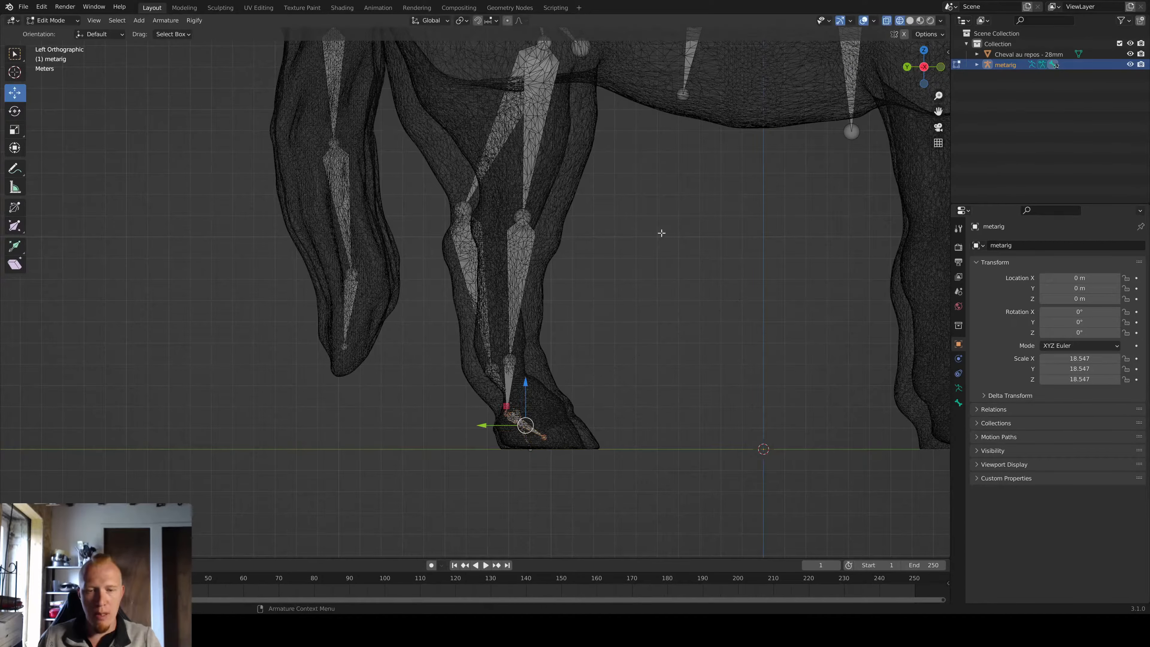
pyautogui.moveTo(520, 430); pyautogui.dragTo(534, 431)
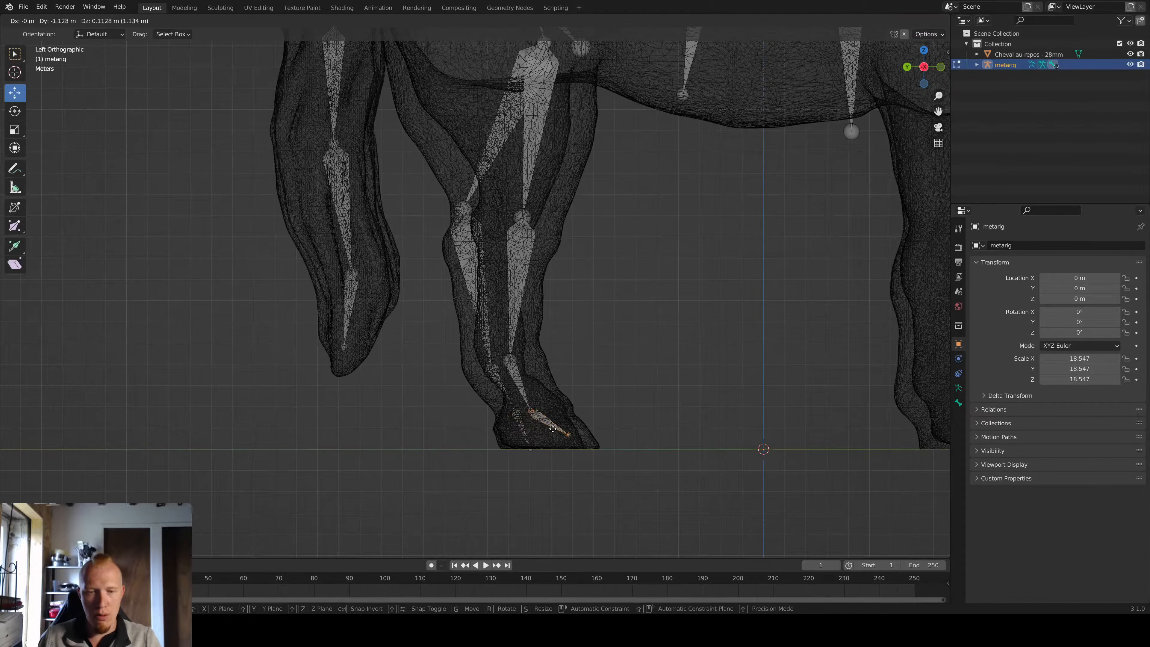
pyautogui.click(553, 428)
# Step: Move the hock joint of the left hind leg forward inside the leg mesh and deselect it
pyautogui.moveTo(553, 428); pyautogui.dragTo(555, 231, button='middle')
pyautogui.scroll(-2, 605, 401)
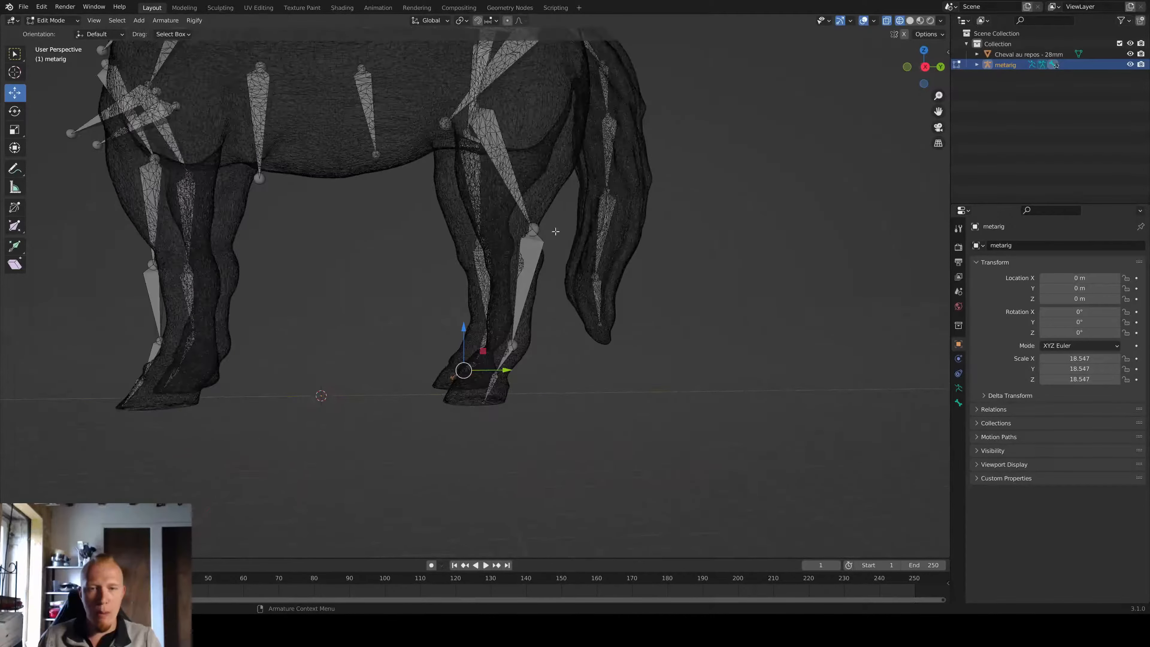
pyautogui.moveTo(525, 237); pyautogui.dragTo(549, 229)
pyautogui.click(530, 348)
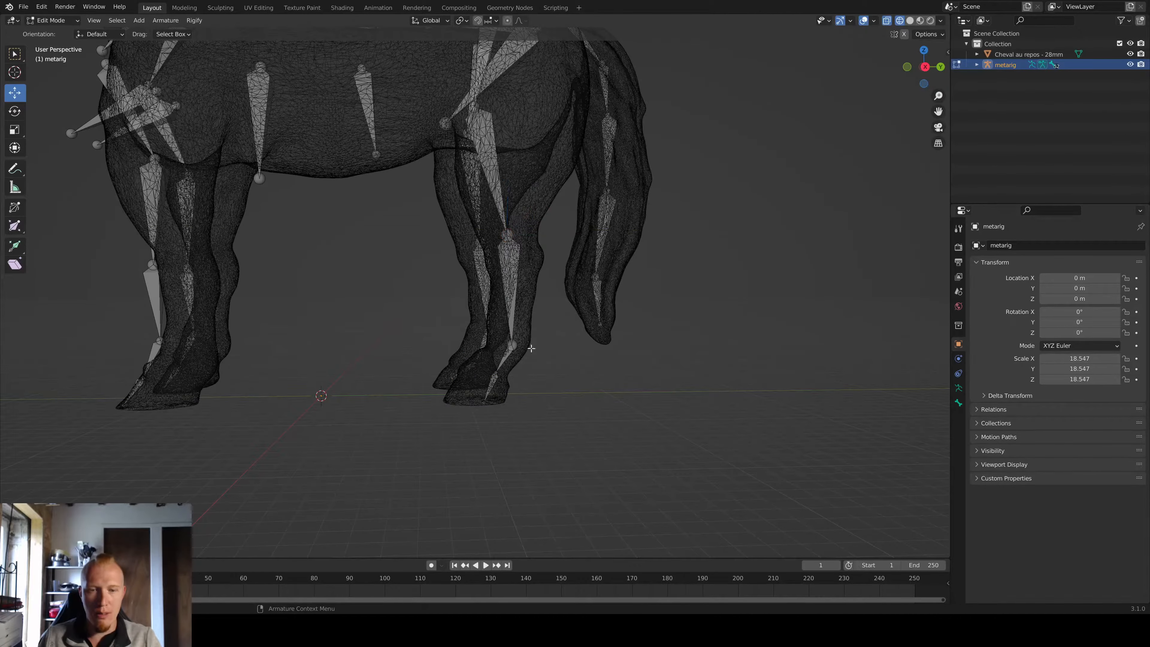
# Step: In right orthographic view, rotate the left hind hoof bone and move it forward into the hoof
pyautogui.moveTo(488, 412); pyautogui.dragTo(511, 370)
pyautogui.moveTo(588, 317); pyautogui.dragTo(656, 281, button='middle')
pyautogui.click(928, 66)
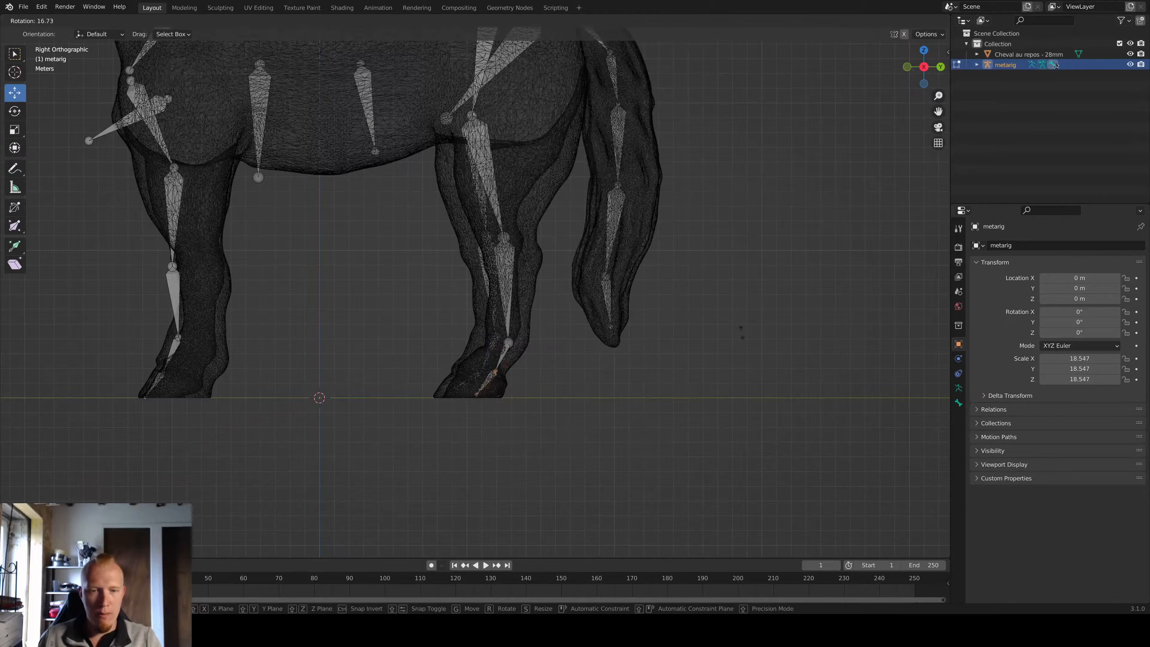
pyautogui.moveTo(524, 383)
pyautogui.mouseDown()
pyautogui.moveTo(511, 386)
pyautogui.moveTo(521, 387)
pyautogui.mouseUp()
# Step: Select the lower bones of the left front leg and shift them toward the middle of the leg
pyautogui.scroll(-2, 526, 340)
pyautogui.moveTo(525, 340); pyautogui.dragTo(566, 414, button='middle')
pyautogui.moveTo(544, 482); pyautogui.dragTo(491, 302)
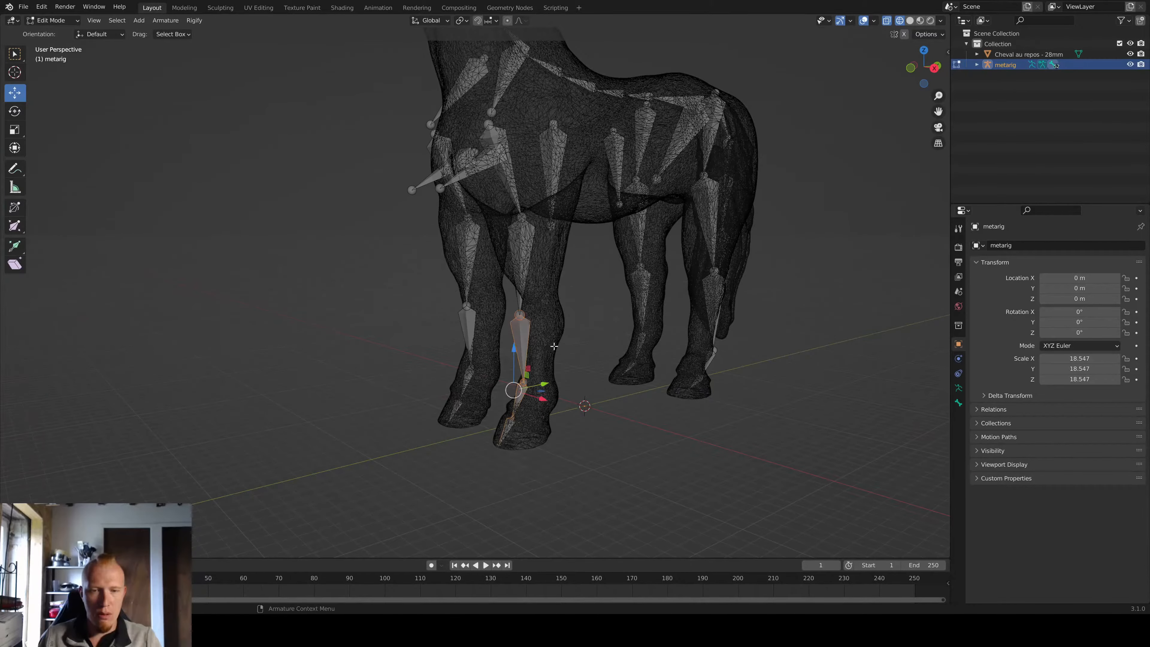
pyautogui.moveTo(557, 345); pyautogui.dragTo(498, 349, button='middle')
pyautogui.moveTo(547, 404); pyautogui.dragTo(578, 408)
pyautogui.moveTo(562, 457); pyautogui.dragTo(425, 495, button='middle')
# Step: Shift the lower bones of the right front leg toward the middle of the leg and deselect them
pyautogui.moveTo(452, 435); pyautogui.dragTo(362, 271)
pyautogui.moveTo(313, 405); pyautogui.dragTo(419, 418, button='middle')
pyautogui.moveTo(409, 421); pyautogui.dragTo(386, 422)
pyautogui.click(529, 408)
# Step: Raise the lower end of the front belly bone so it lies inside the body
pyautogui.moveTo(528, 409); pyautogui.dragTo(645, 460, button='middle')
pyautogui.click(482, 307)
pyautogui.moveTo(483, 267); pyautogui.dragTo(483, 238)
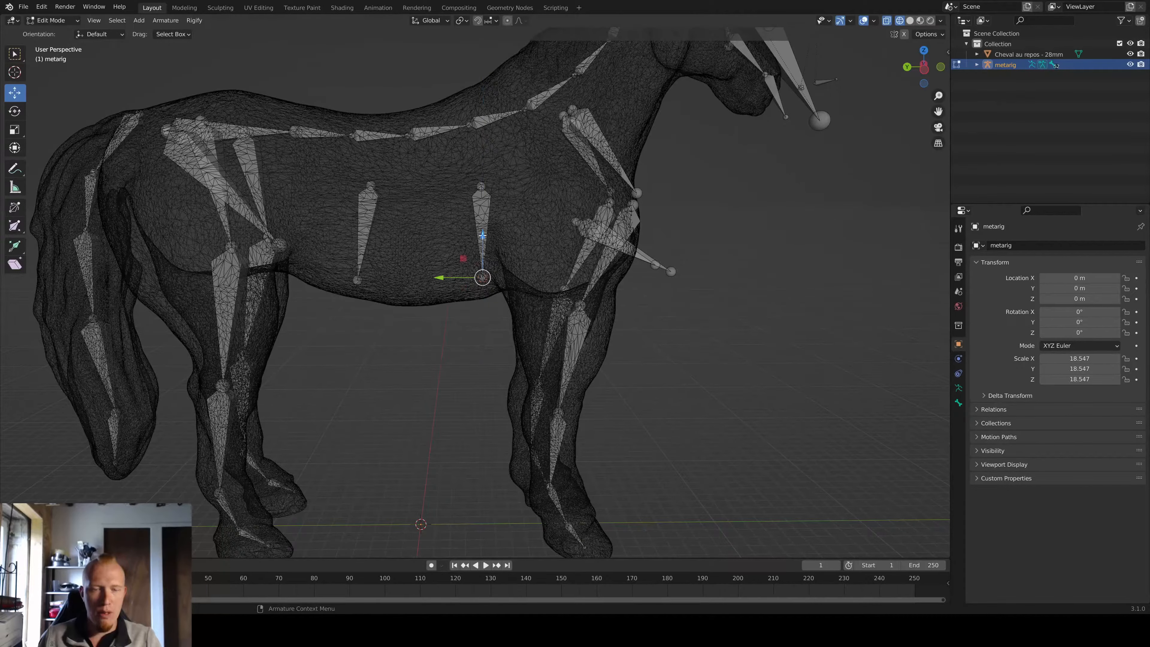
# Step: Examine how the front and hind leg bones sit inside the legs from both sides of the horse
pyautogui.keyDown('shift'); pyautogui.moveTo(436, 398); pyautogui.dragTo(501, 349, button='middle'); pyautogui.keyUp('shift')
pyautogui.scroll(-5, 501, 349)
pyautogui.moveTo(750, 280); pyautogui.dragTo(349, 574)
pyautogui.moveTo(644, 432); pyautogui.dragTo(596, 424, button='middle')
pyautogui.click(590, 439)
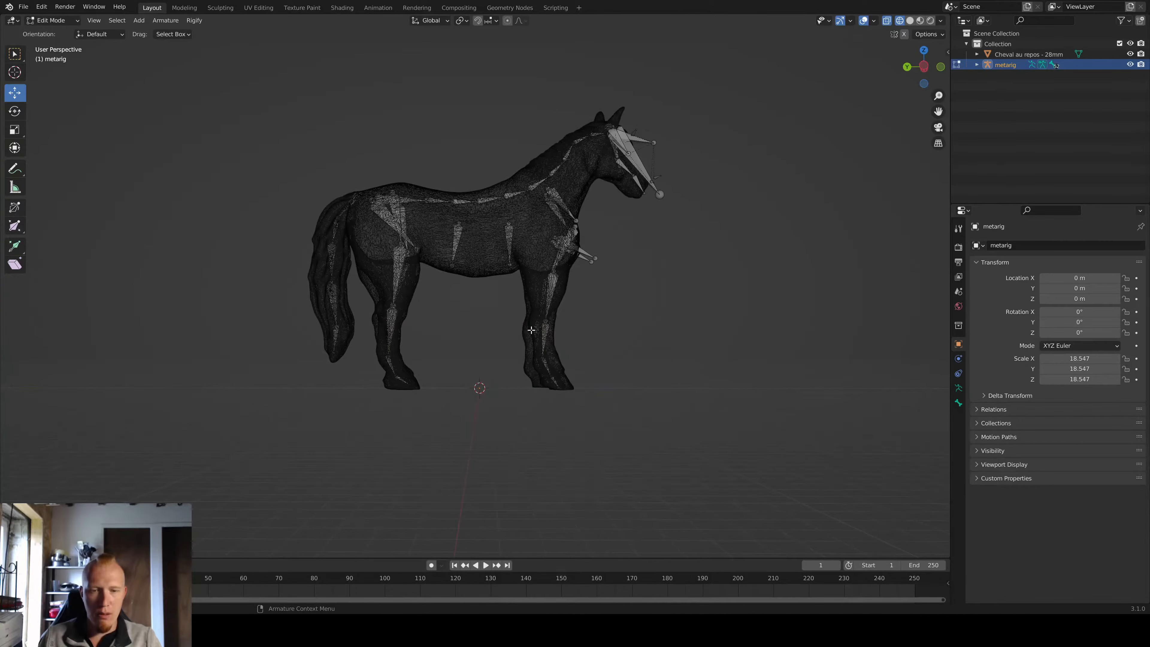
pyautogui.scroll(5, 549, 339)
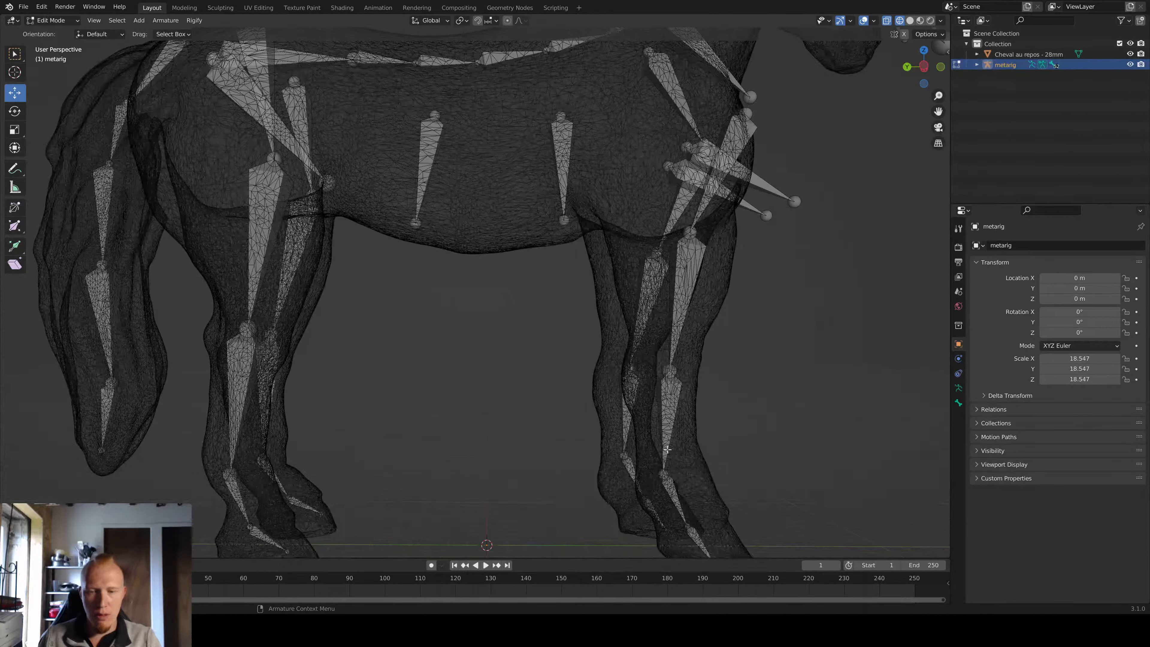
pyautogui.scroll(-5, 666, 449)
pyautogui.moveTo(693, 488); pyautogui.dragTo(532, 332)
pyautogui.moveTo(578, 357); pyautogui.dragTo(354, 375, button='middle')
pyautogui.moveTo(360, 333); pyautogui.dragTo(418, 462)
pyautogui.moveTo(419, 462); pyautogui.dragTo(646, 427, button='middle')
pyautogui.click(645, 425)
# Step: In left orthographic view, move the joints between the shoulders and upper front legs back inside the chest
pyautogui.scroll(4, 628, 254)
pyautogui.moveTo(627, 254); pyautogui.dragTo(621, 247, button='middle')
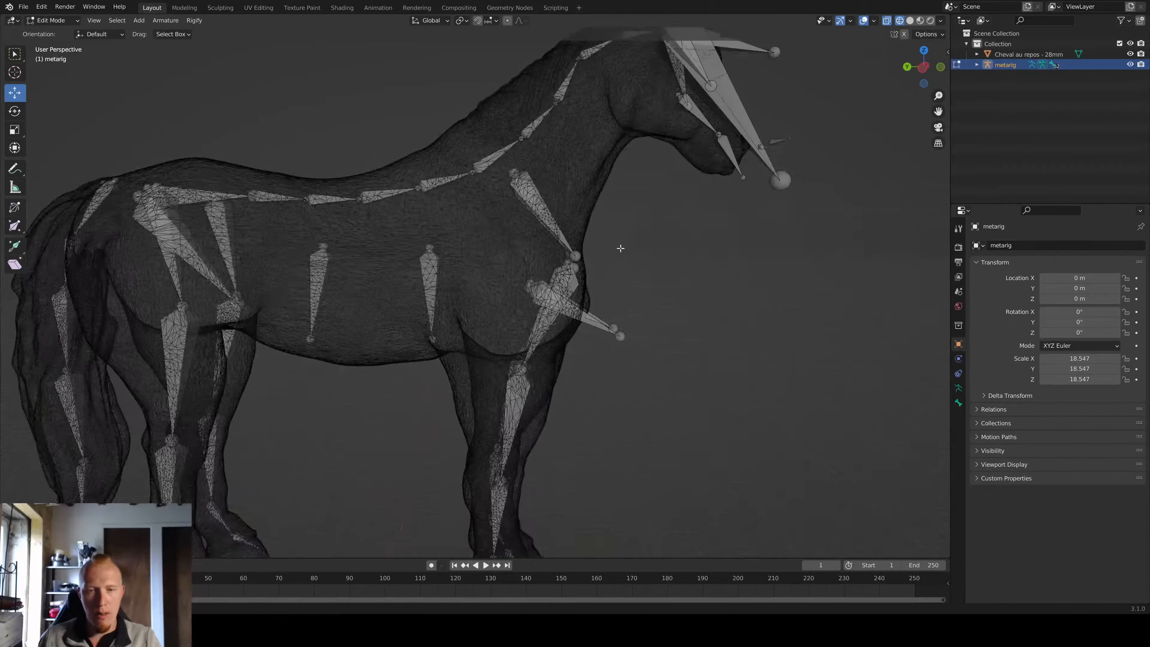
pyautogui.click(923, 68)
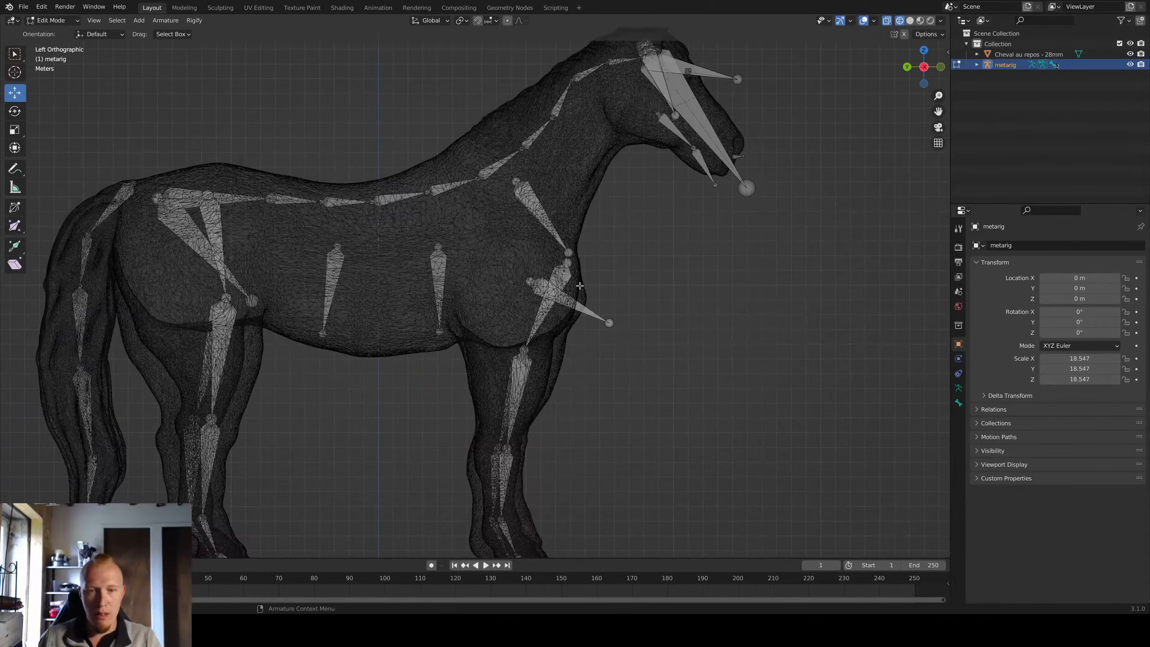
pyautogui.moveTo(582, 266); pyautogui.dragTo(478, 266)
pyautogui.moveTo(643, 293); pyautogui.dragTo(623, 378, button='middle')
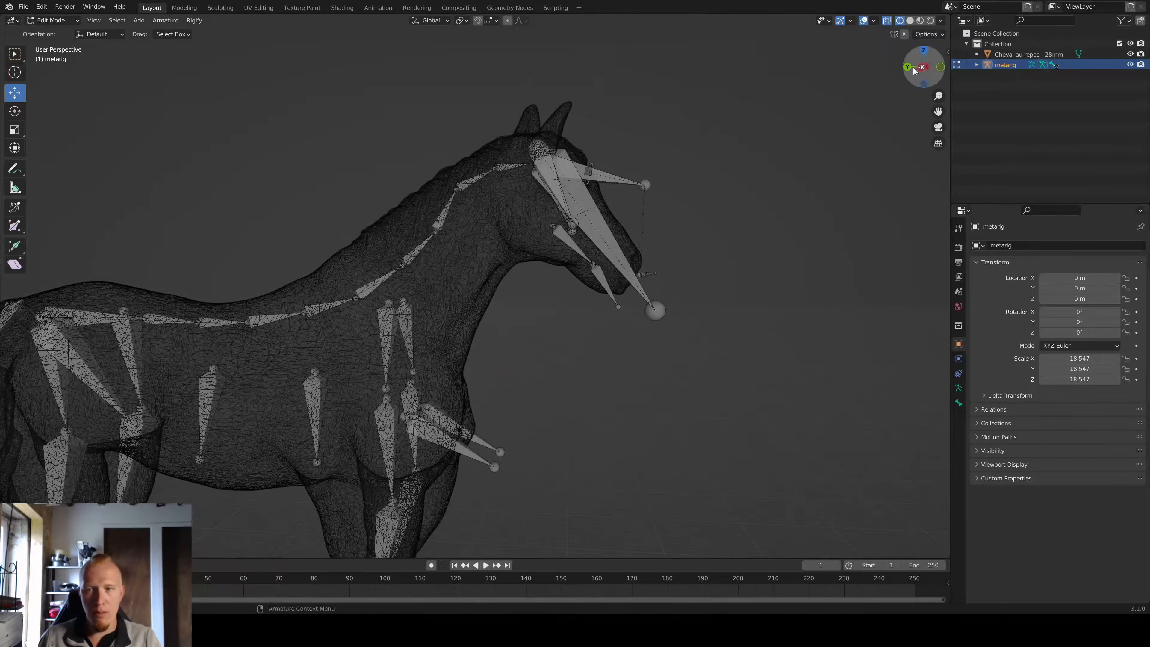
# Step: Move the tip of the skull bone up and back toward the horse's muzzle
pyautogui.click(917, 71)
pyautogui.moveTo(740, 376); pyautogui.dragTo(624, 211)
pyautogui.moveTo(623, 250); pyautogui.dragTo(600, 244)
pyautogui.moveTo(673, 238); pyautogui.dragTo(593, 315, button='middle')
pyautogui.moveTo(693, 392); pyautogui.dragTo(610, 413, button='middle')
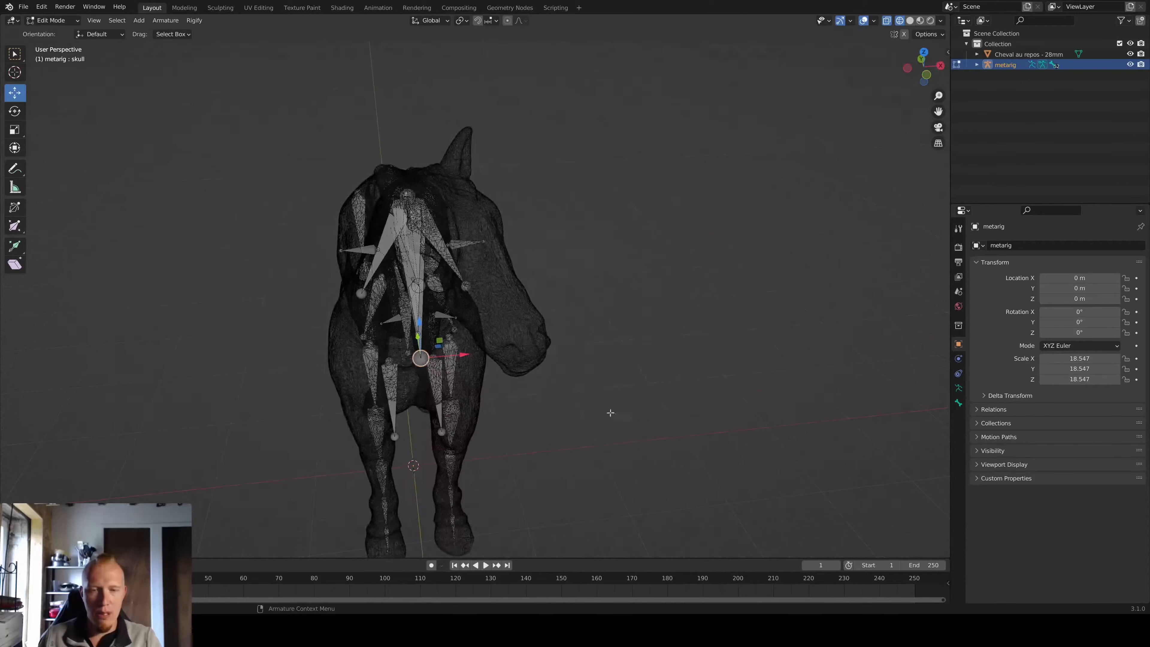
# Step: From the front, move the skull bone's tip sideways into the muzzle of the turned head
pyautogui.moveTo(525, 445); pyautogui.dragTo(494, 409, button='middle')
pyautogui.moveTo(522, 459); pyautogui.dragTo(481, 396)
pyautogui.moveTo(585, 402); pyautogui.dragTo(584, 403)
pyautogui.moveTo(523, 437); pyautogui.dragTo(474, 387)
pyautogui.moveTo(541, 404); pyautogui.dragTo(634, 393)
pyautogui.moveTo(634, 394); pyautogui.dragTo(648, 342, button='middle')
pyautogui.moveTo(648, 342); pyautogui.dragTo(658, 334, button='middle')
pyautogui.click(666, 271)
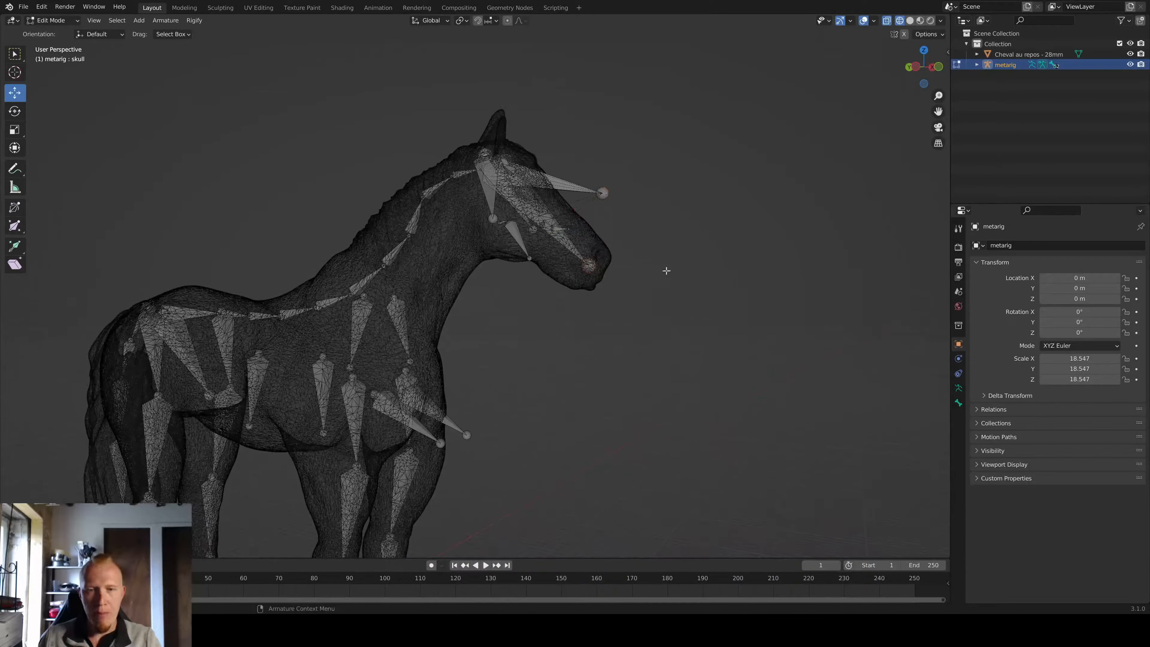
# Step: Delete the bone protruding in front of the horse's forehead and the skull.R bone beside the head
pyautogui.click(605, 192)
pyautogui.click(570, 192)
pyautogui.press('x')
pyautogui.click(569, 188)
pyautogui.moveTo(572, 241); pyautogui.dragTo(462, 230, button='middle')
pyautogui.click(452, 243)
pyautogui.press('x')
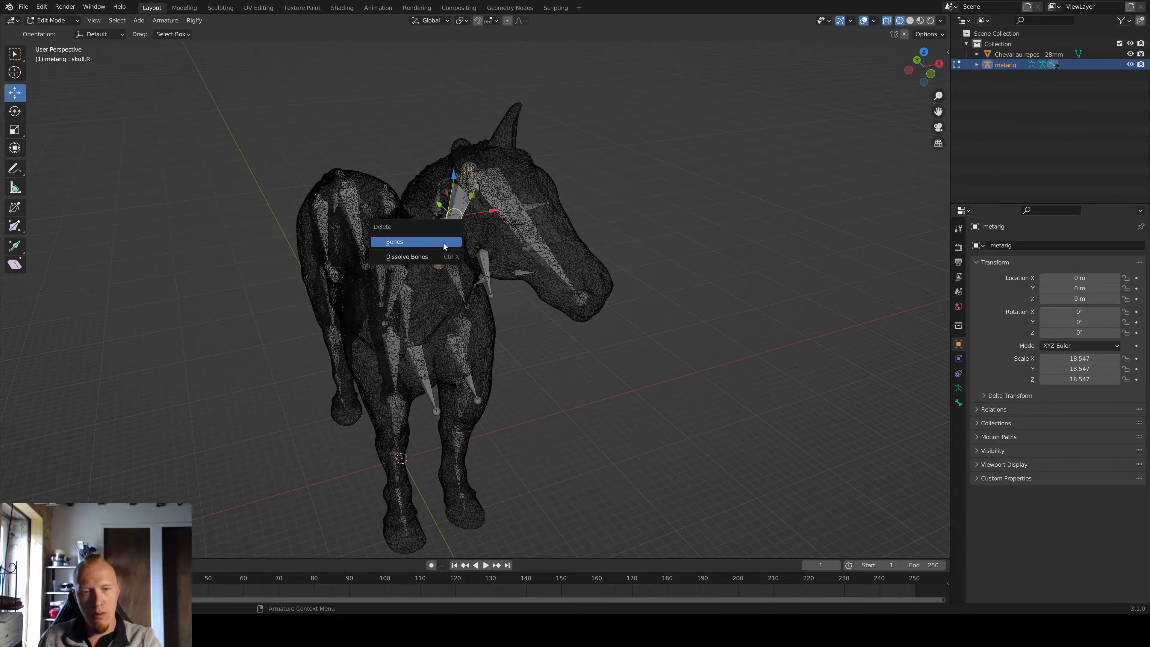
pyautogui.click(444, 246)
# Step: Delete the leftover bones around the horse's cheek and jaw, keeping the main skull bone
pyautogui.click(500, 223)
pyautogui.click(493, 211)
pyautogui.press('x')
pyautogui.click(493, 215)
pyautogui.scroll(1, 494, 217)
pyautogui.moveTo(495, 218); pyautogui.dragTo(506, 284, button='middle')
pyautogui.moveTo(510, 265); pyautogui.dragTo(599, 339)
pyautogui.press('Delete')
pyautogui.moveTo(599, 338); pyautogui.dragTo(554, 289, button='middle')
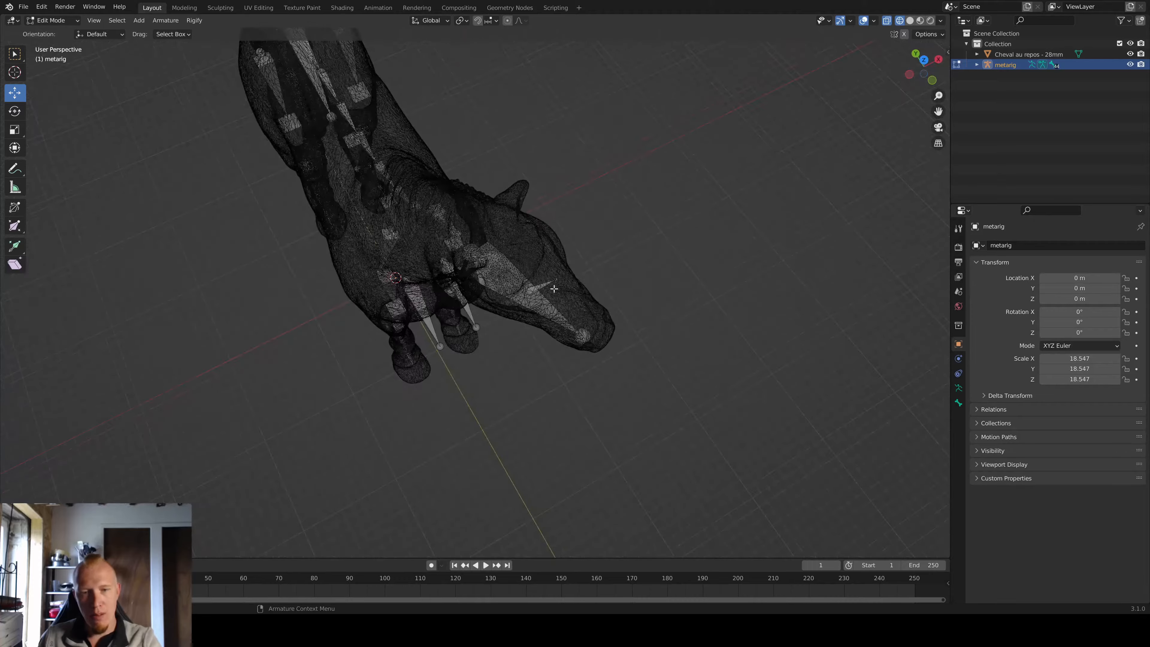
# Step: Delete the small eye.L bone protruding from the main skull bone
pyautogui.moveTo(542, 258); pyautogui.dragTo(544, 262)
pyautogui.click(541, 287)
pyautogui.press('x')
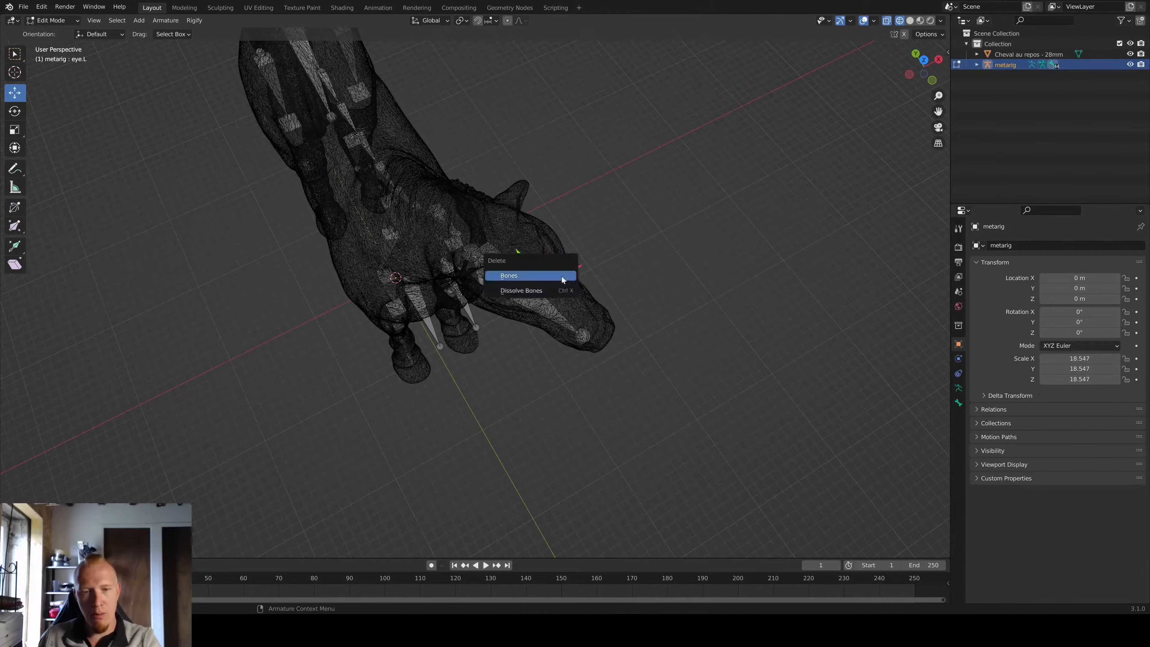
pyautogui.press('x')
pyautogui.click(542, 300)
# Step: Delete the two bones that protrude forward from the horse's chest
pyautogui.moveTo(542, 300); pyautogui.dragTo(465, 193, button='middle')
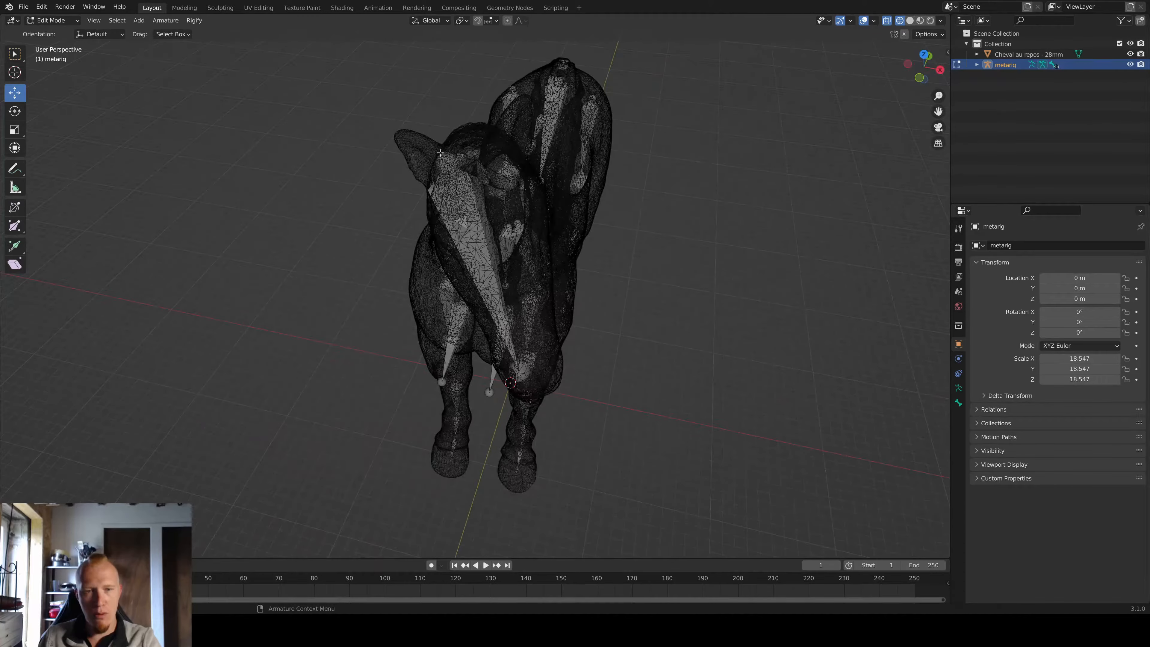
pyautogui.moveTo(452, 165); pyautogui.dragTo(528, 173)
pyautogui.moveTo(527, 175); pyautogui.dragTo(634, 143, button='middle')
pyautogui.click(569, 409)
pyautogui.moveTo(570, 407)
pyautogui.keyDown('shift'); pyautogui.mouseDown(button='middle')
pyautogui.moveTo(650, 315)
pyautogui.moveTo(578, 421)
pyautogui.moveTo(583, 399)
pyautogui.mouseUp(button='middle'); pyautogui.keyUp('shift')
pyautogui.moveTo(584, 406); pyautogui.dragTo(483, 286)
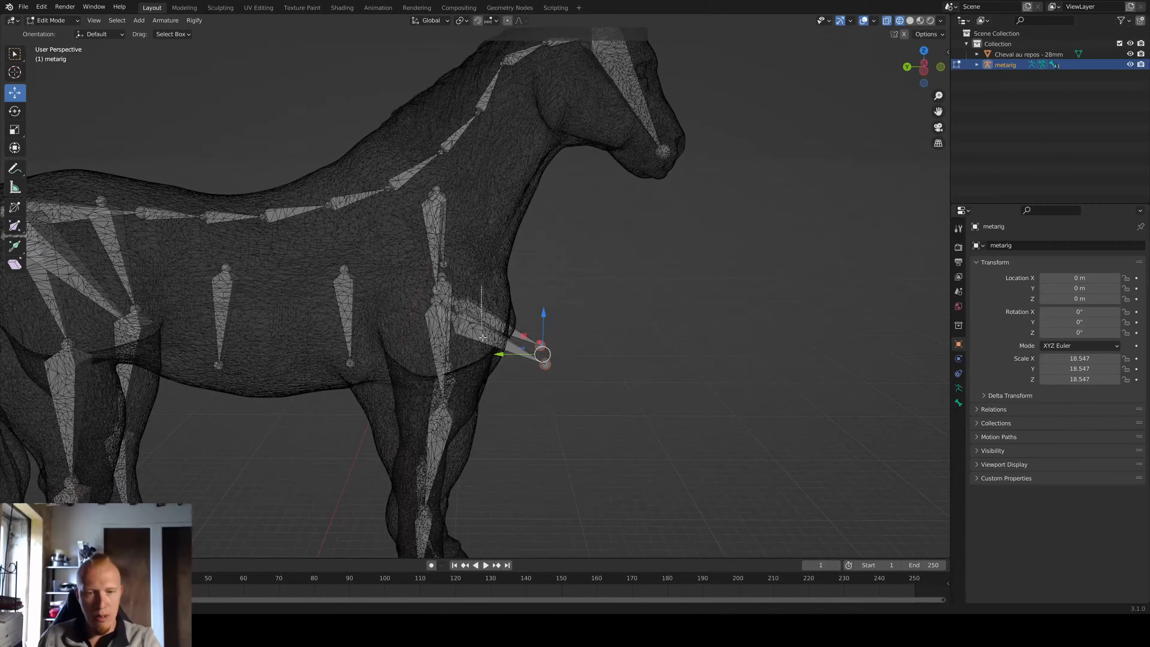
pyautogui.press('x')
pyautogui.click(495, 387)
# Step: Move the joint inside the right hind hoof sideways along the X axis to centre it in the mesh
pyautogui.moveTo(541, 452); pyautogui.dragTo(558, 346, button='middle')
pyautogui.scroll(4, 453, 353)
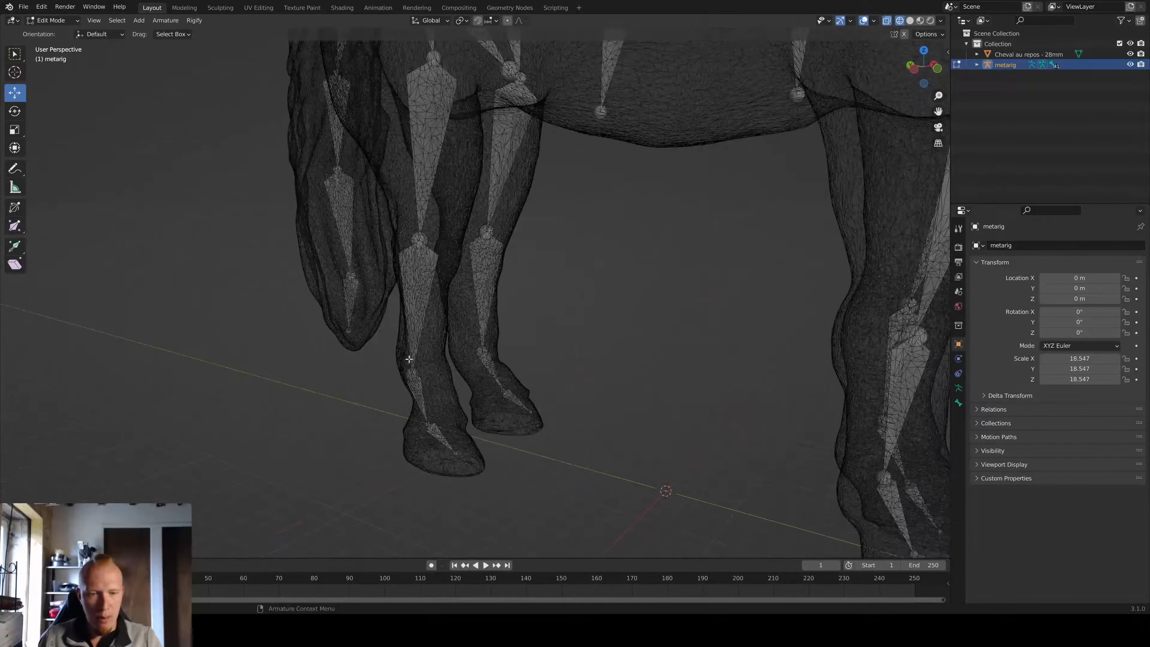
pyautogui.moveTo(436, 369); pyautogui.dragTo(423, 327)
pyautogui.moveTo(476, 401); pyautogui.dragTo(437, 388, button='middle')
pyautogui.click(454, 392)
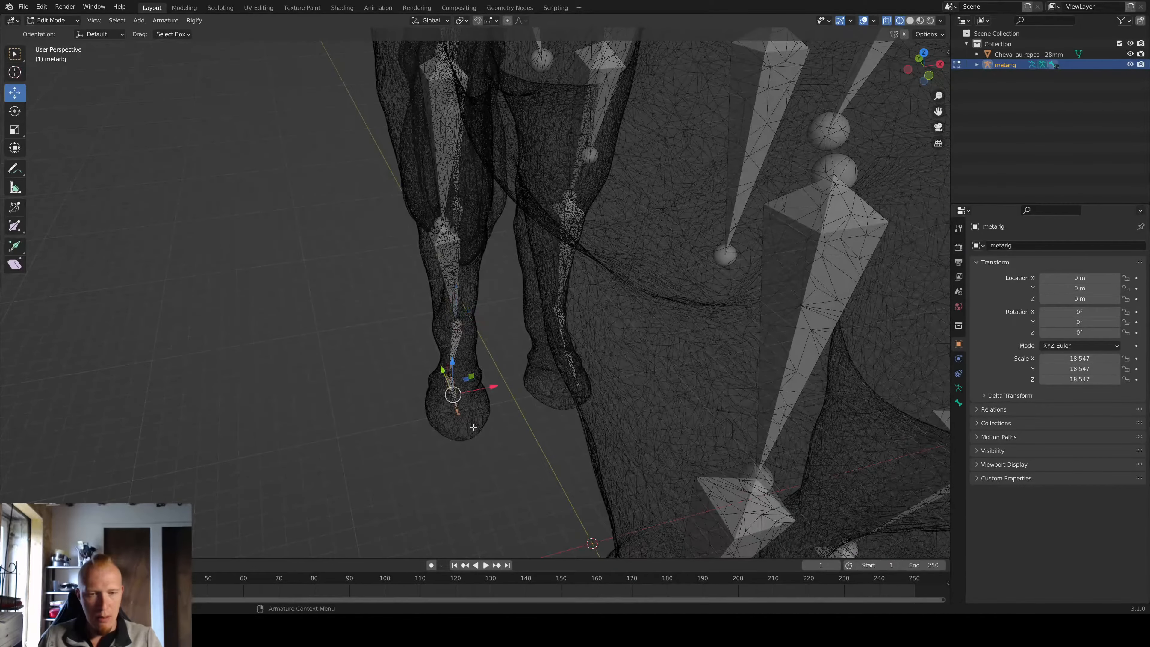
pyautogui.moveTo(487, 389); pyautogui.dragTo(501, 390)
pyautogui.moveTo(502, 372); pyautogui.dragTo(508, 393, button='middle')
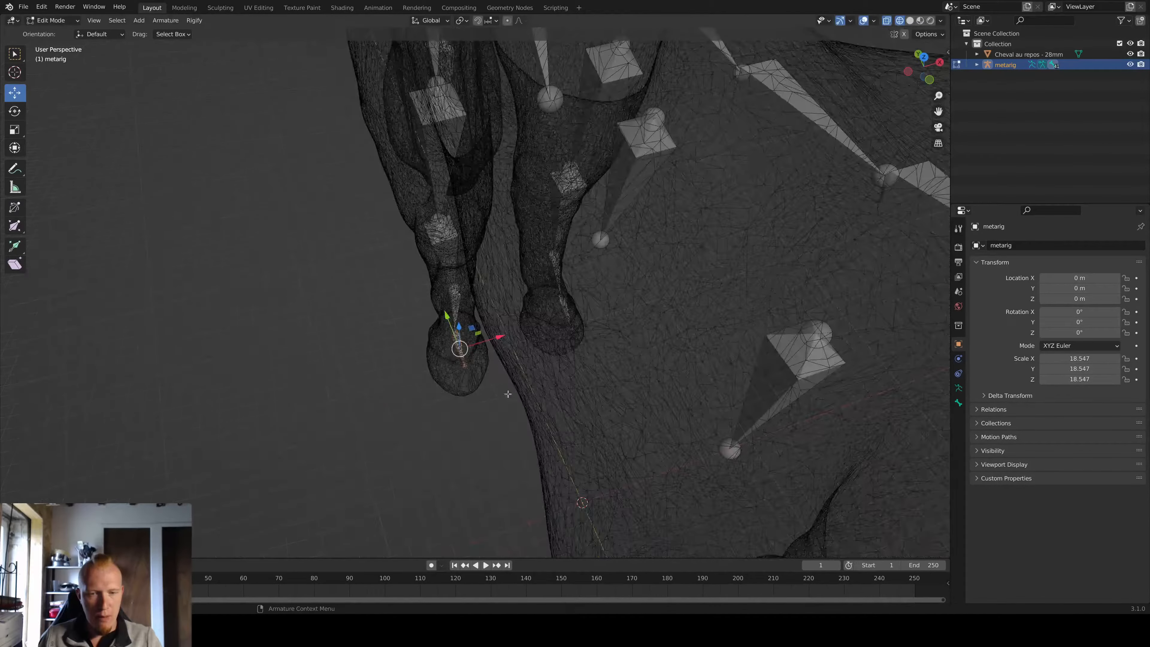
# Step: Select two more sets of leg joints and shift each slightly sideways to sit inside the leg mesh
pyautogui.click(922, 55)
pyautogui.press('r')
pyautogui.click(755, 257)
pyautogui.moveTo(623, 446); pyautogui.dragTo(428, 446, button='middle')
pyautogui.keyDown('shift'); pyautogui.moveTo(629, 226); pyautogui.dragTo(543, 321, button='middle'); pyautogui.keyUp('shift')
pyautogui.moveTo(543, 354); pyautogui.dragTo(457, 255)
pyautogui.moveTo(524, 313); pyautogui.dragTo(508, 315)
pyautogui.moveTo(514, 225); pyautogui.dragTo(453, 163)
pyautogui.moveTo(527, 192); pyautogui.dragTo(515, 192)
pyautogui.click(545, 290)
# Step: Lower the joint at the base of the tail by about 0.7 m along the global Z axis
pyautogui.scroll(-6, 570, 375)
pyautogui.moveTo(570, 374); pyautogui.dragTo(430, 295, button='middle')
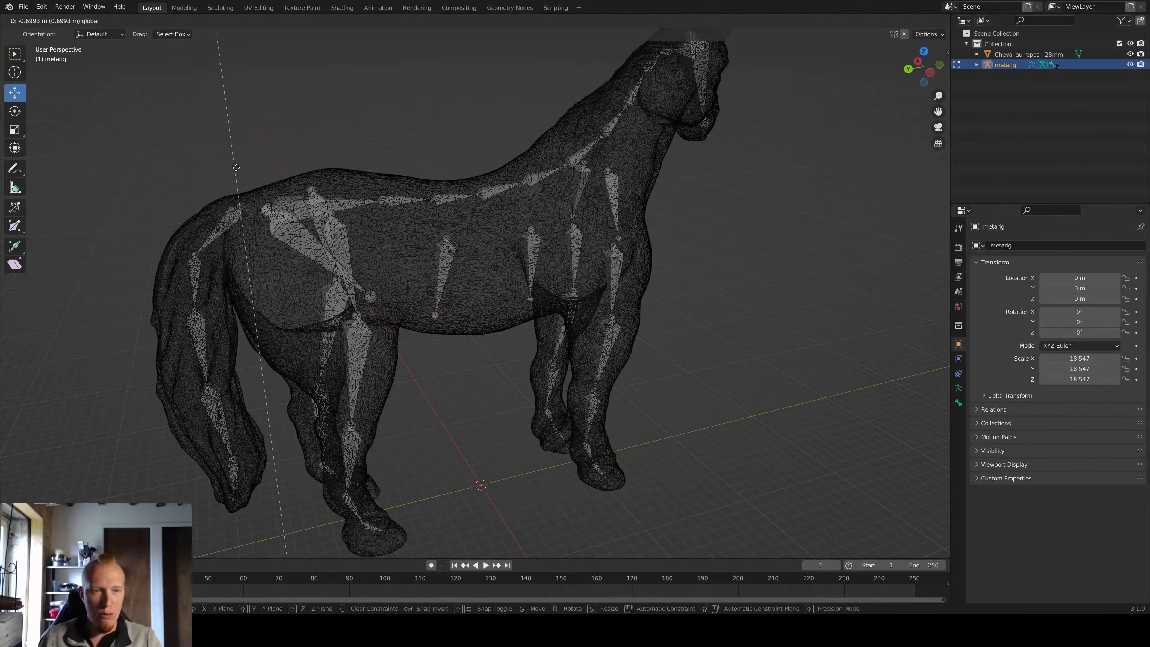
pyautogui.moveTo(324, 128); pyautogui.dragTo(635, 418, button='middle')
pyautogui.scroll(-5, 448, 176)
pyautogui.scroll(4, 630, 418)
pyautogui.scroll(-4, 630, 412)
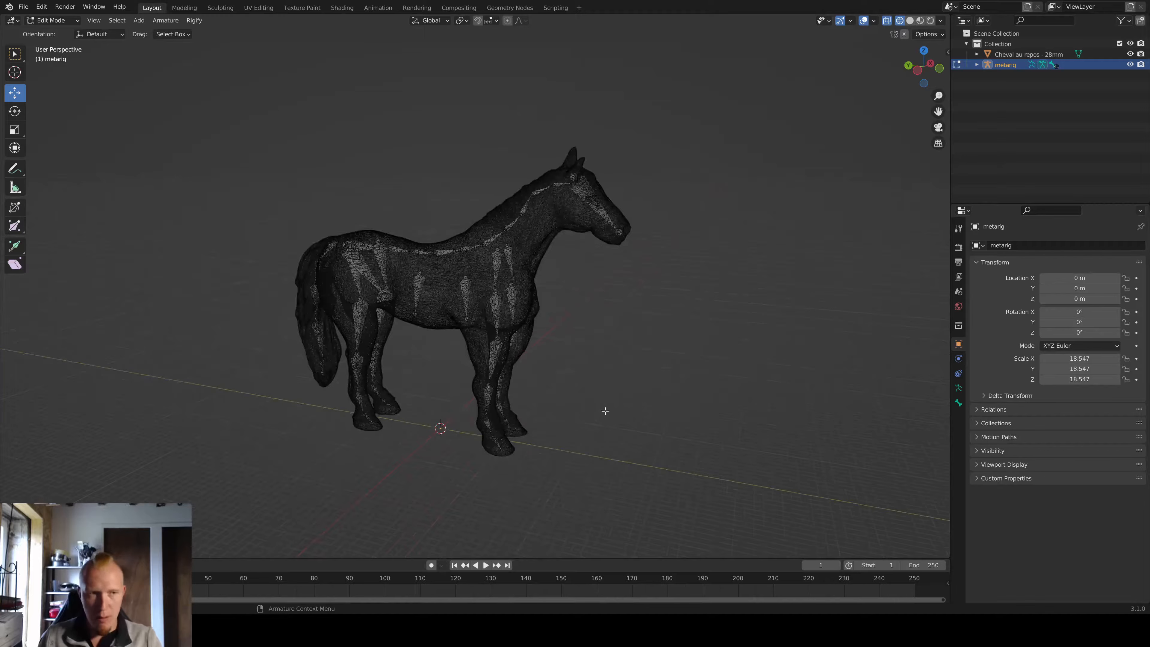
pyautogui.moveTo(605, 383); pyautogui.dragTo(628, 372, button='middle')
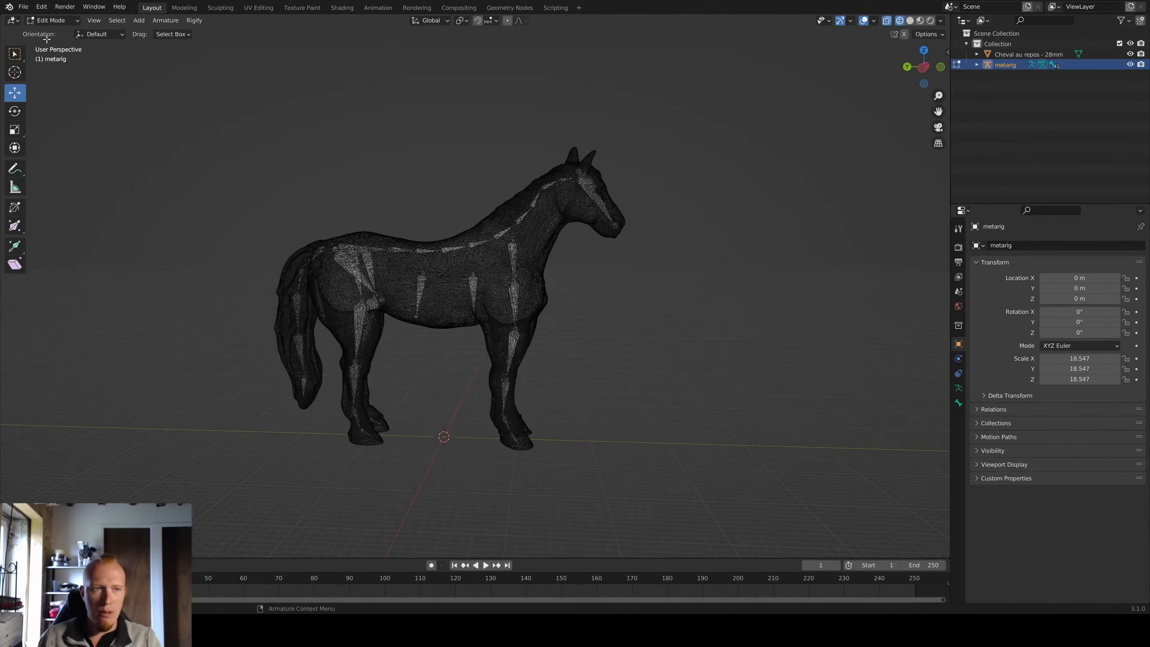
# Step: Switch the metarig from Edit Mode to Object Mode and clear the selection
pyautogui.click(57, 23)
pyautogui.click(51, 33)
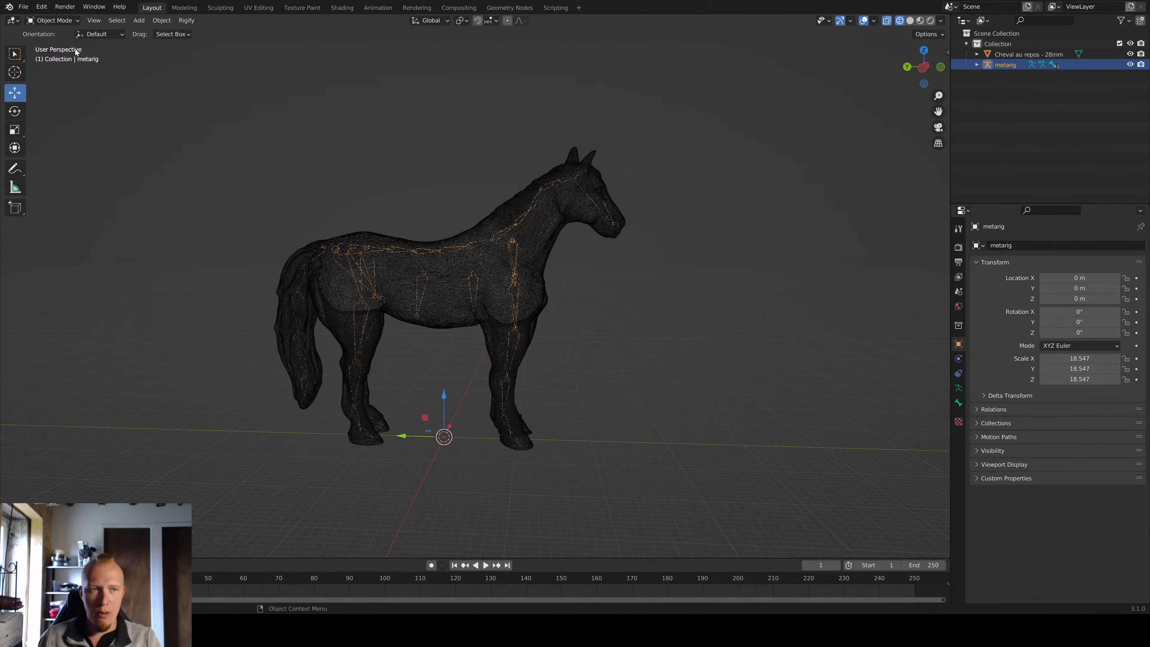
pyautogui.click(390, 150)
pyautogui.moveTo(390, 150); pyautogui.dragTo(424, 181, button='middle')
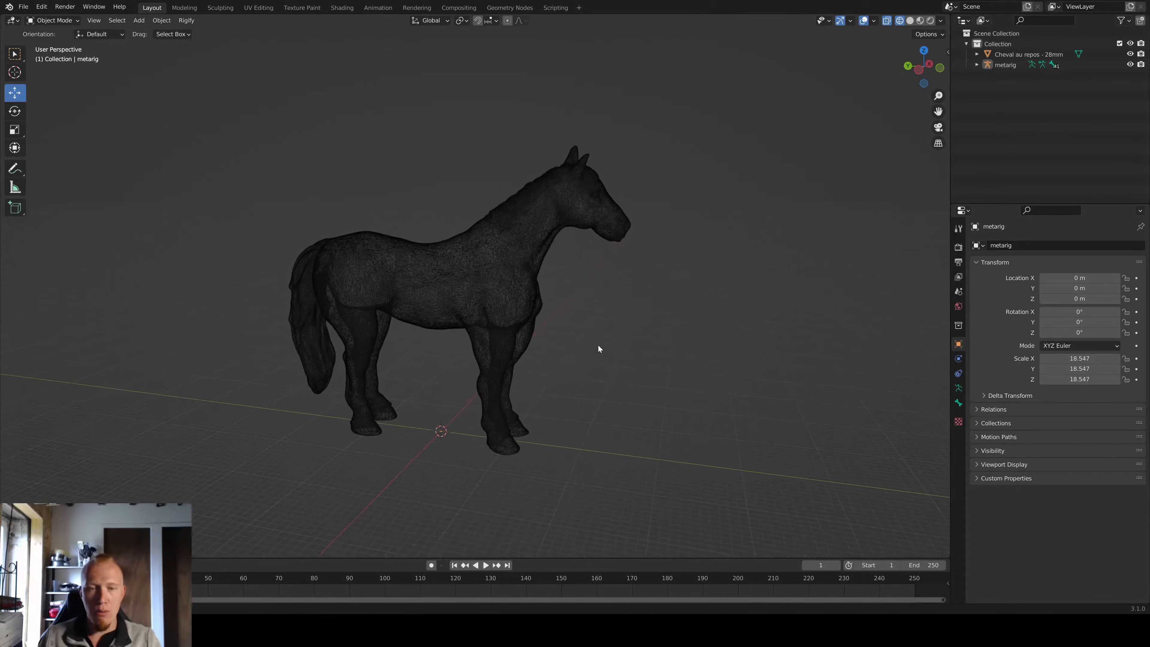
pyautogui.scroll(-2, 598, 346)
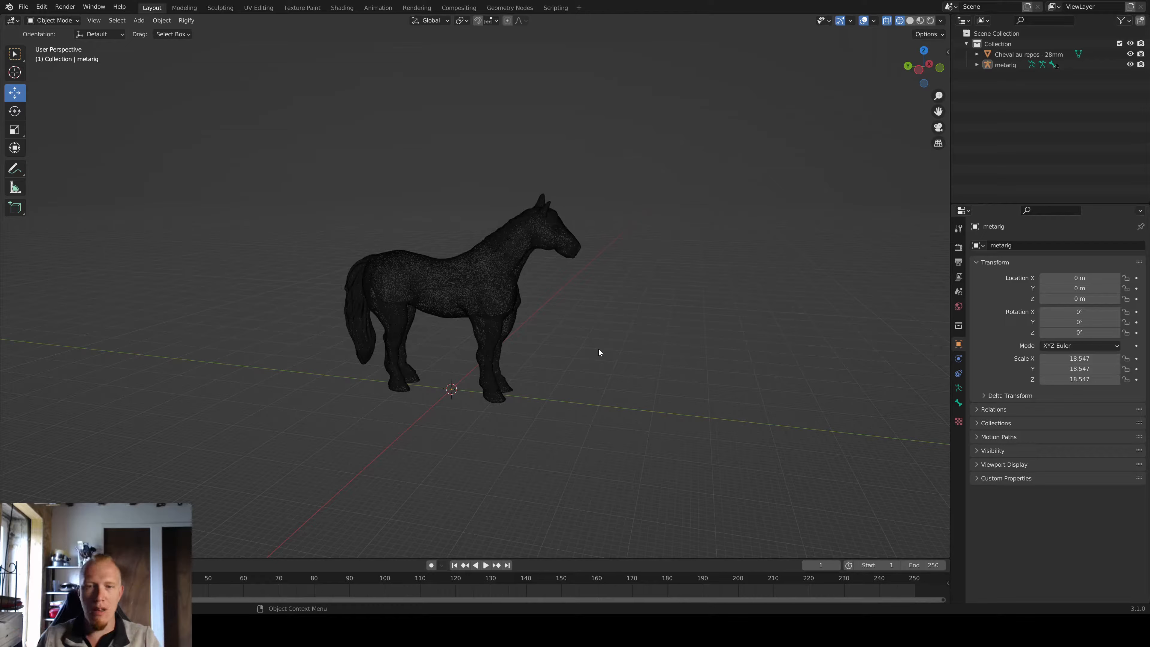
# Step: Select the horse mesh with the metarig as active object and parent them using Armature Deform With Automatic Weights
pyautogui.scroll(4, 602, 382)
pyautogui.moveTo(751, 450); pyautogui.dragTo(237, 86)
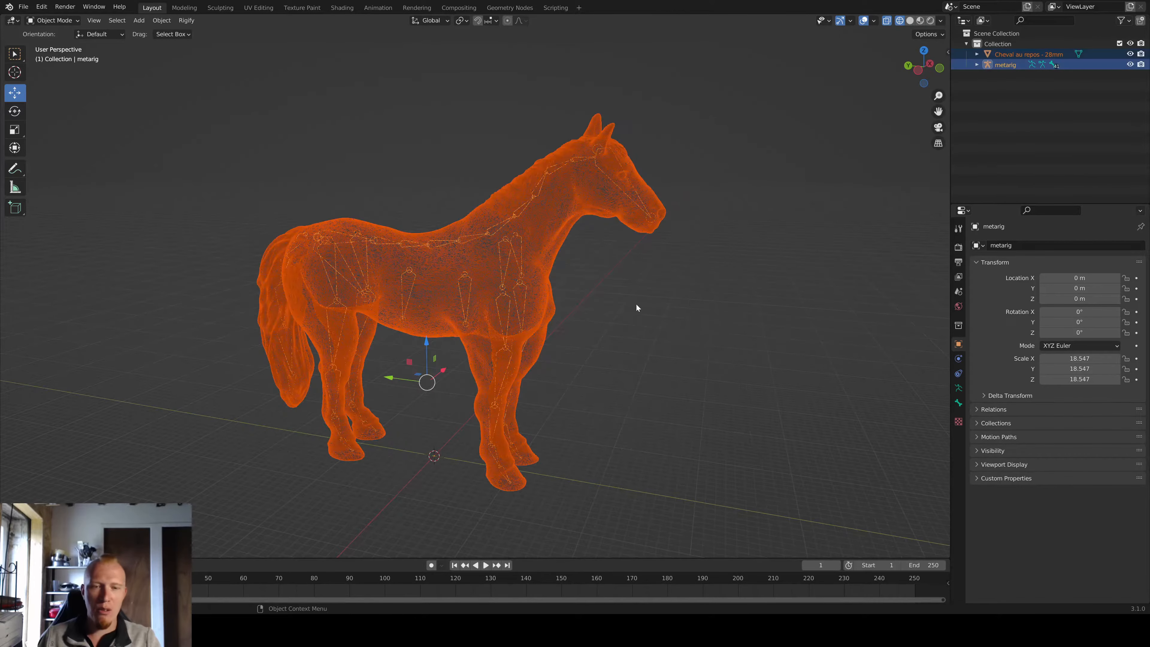
pyautogui.click(747, 439)
pyautogui.moveTo(747, 439); pyautogui.dragTo(171, 85)
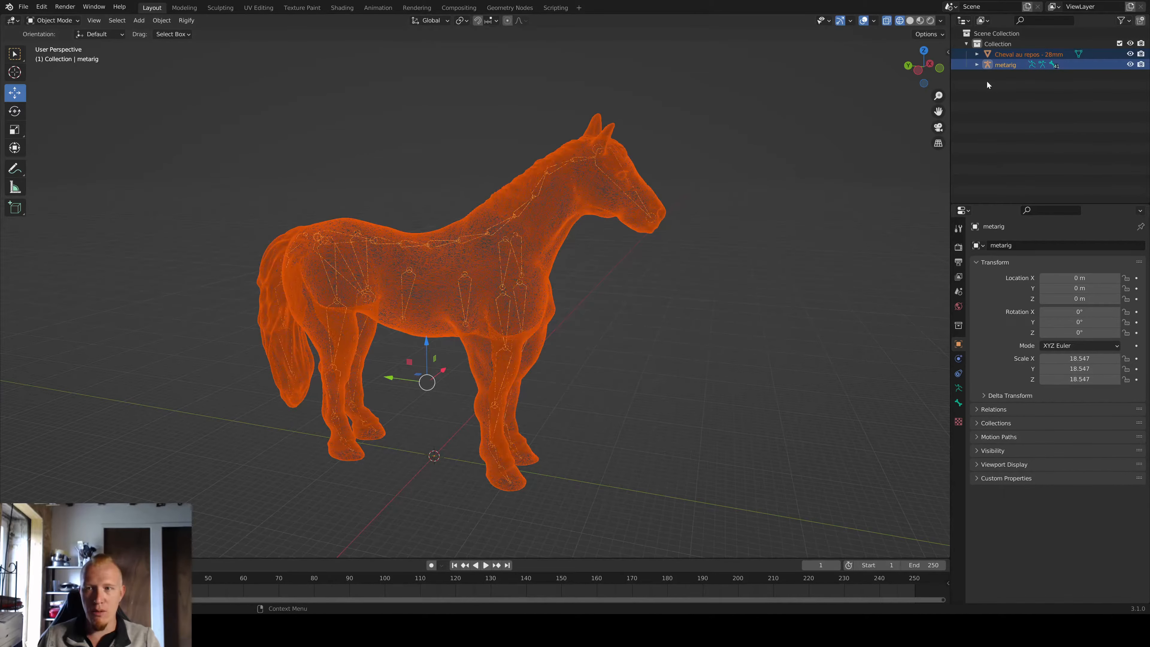
pyautogui.rightClick(516, 231)
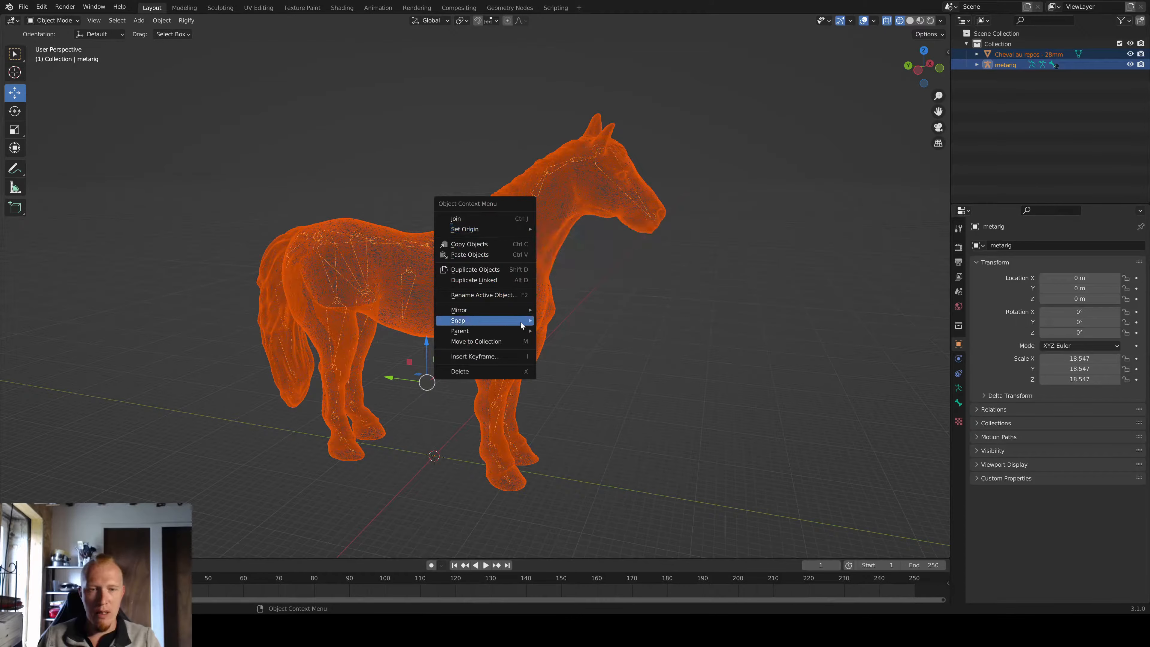
pyautogui.moveTo(520, 331)
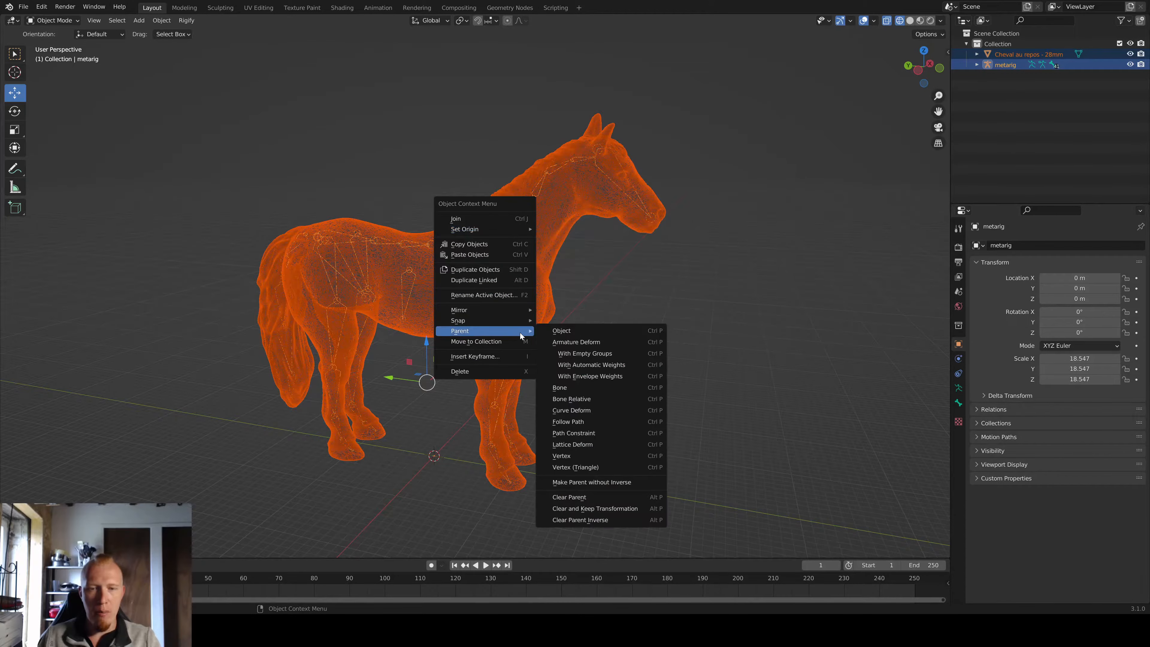
pyautogui.click(584, 364)
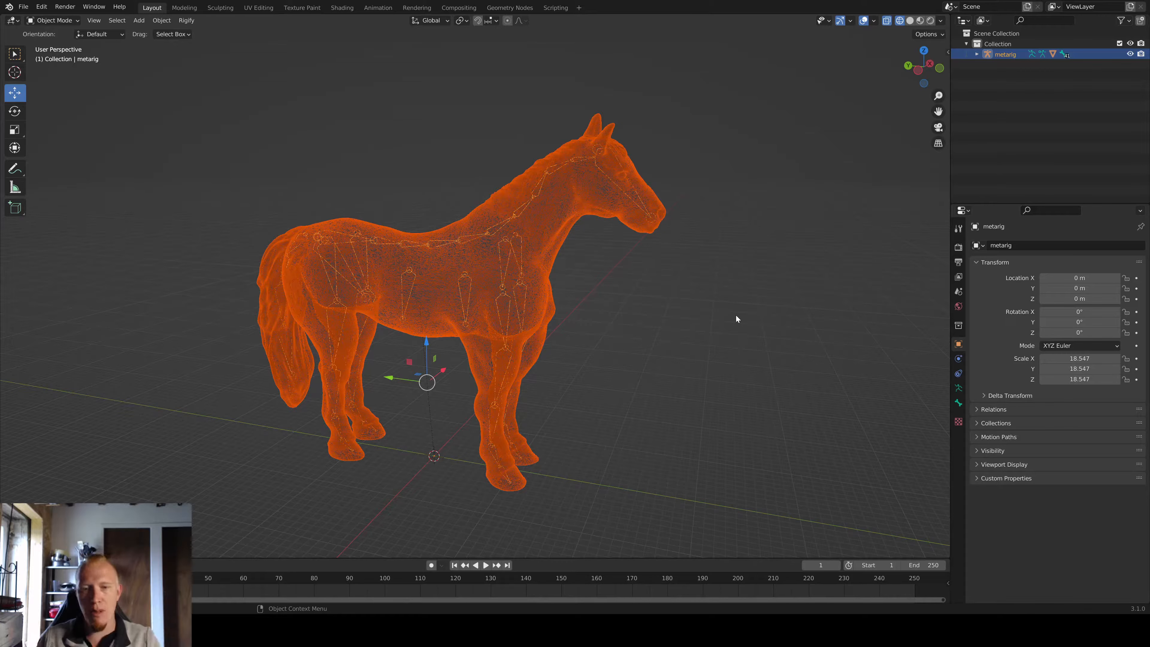
# Step: Expand the metarig's hierarchy in the scene collection to check how the horse mesh is nested
pyautogui.click(736, 314)
pyautogui.moveTo(703, 321); pyautogui.dragTo(667, 346, button='middle')
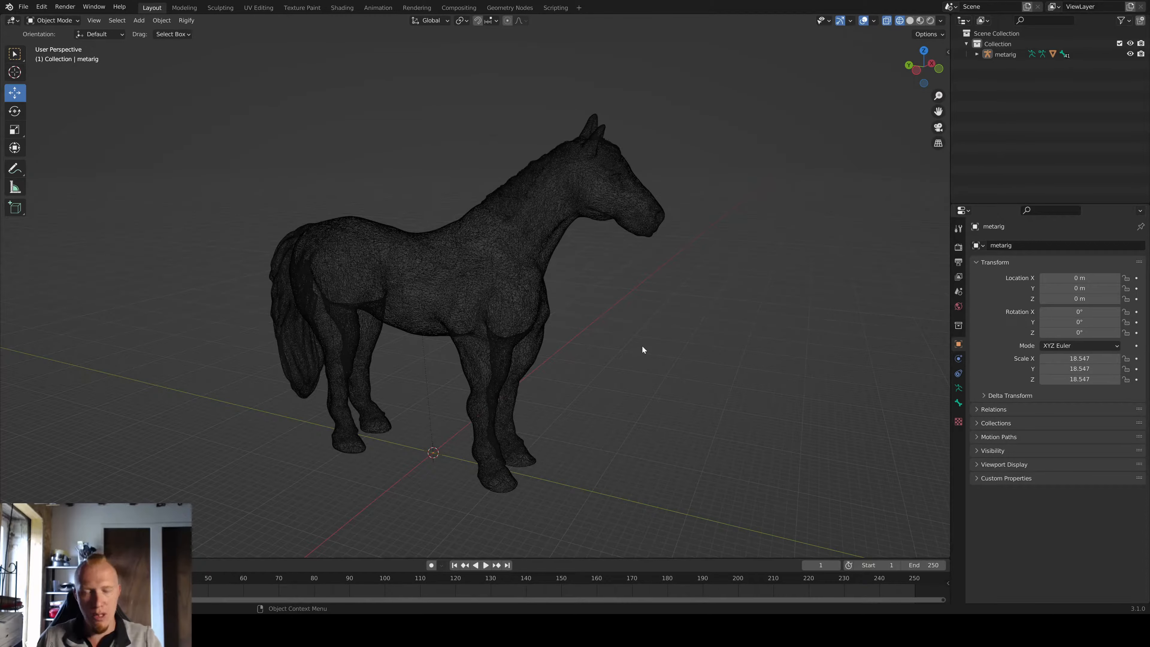
pyautogui.moveTo(744, 421); pyautogui.dragTo(763, 395, button='middle')
pyautogui.moveTo(665, 362); pyautogui.dragTo(837, 153, button='middle')
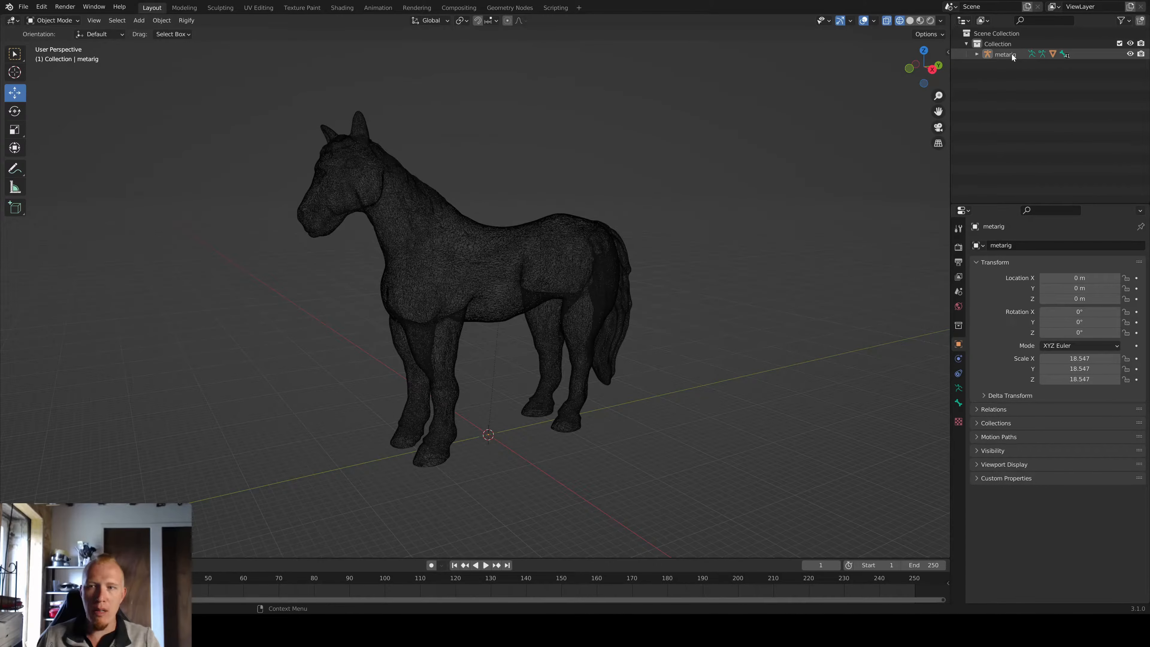
pyautogui.click(976, 55)
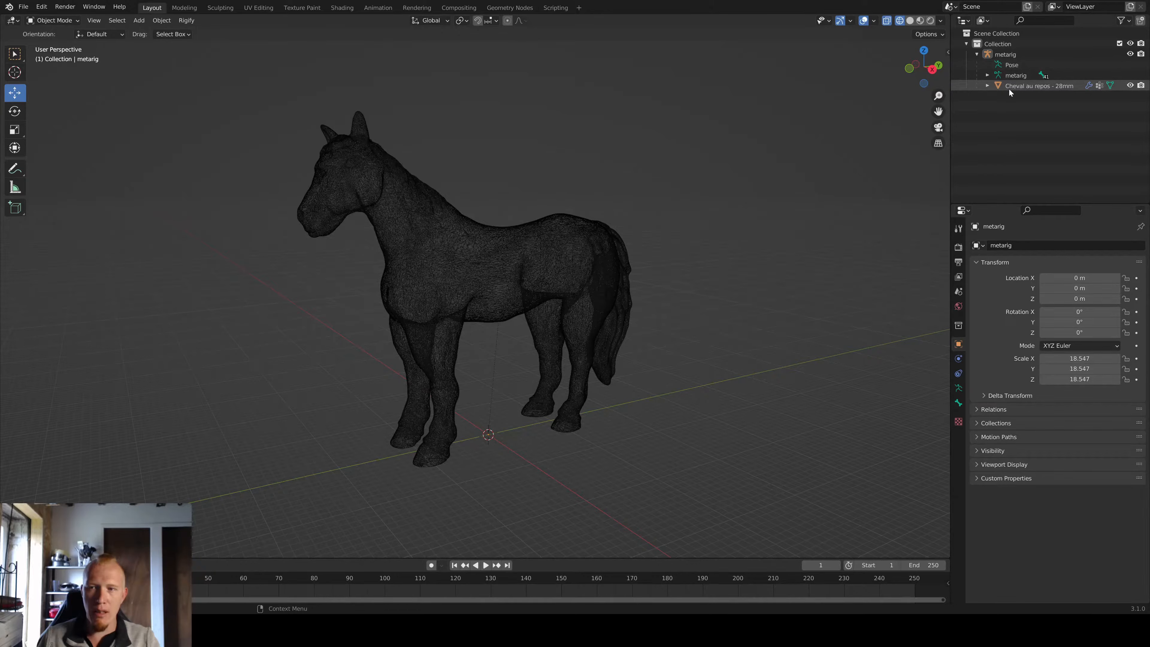
pyautogui.moveTo(681, 336); pyautogui.dragTo(763, 356, button='middle')
# Step: Select the metarig armature inside the horse and switch it to Pose Mode
pyautogui.click(480, 274)
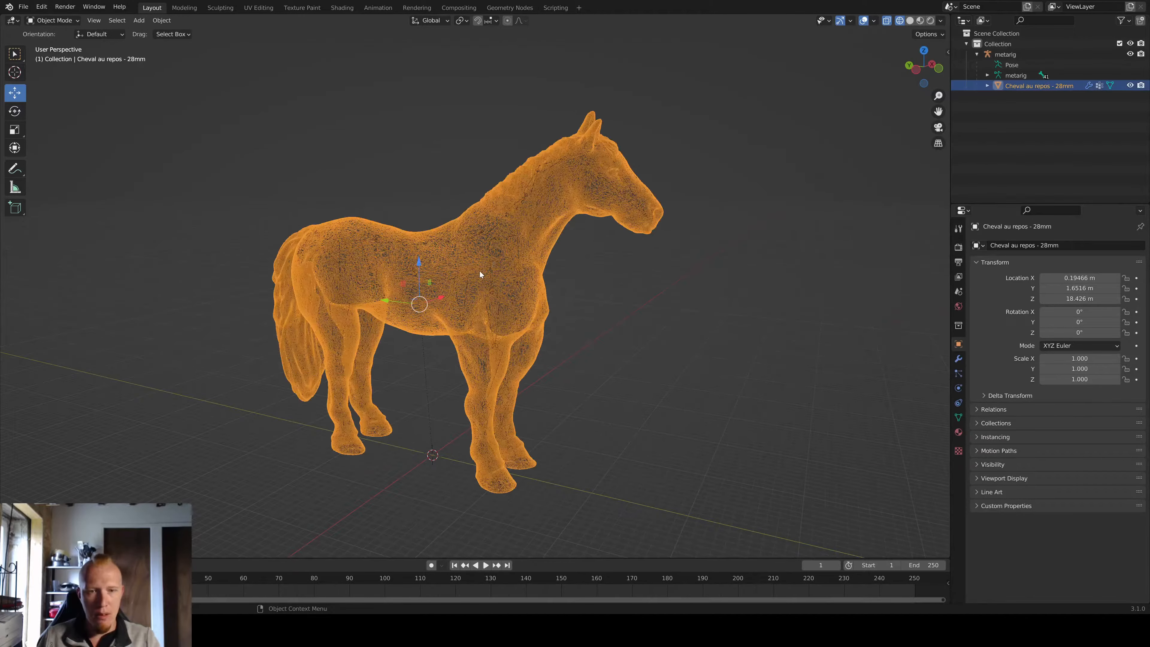
pyautogui.click(510, 215)
pyautogui.moveTo(521, 252); pyautogui.dragTo(604, 216, button='middle')
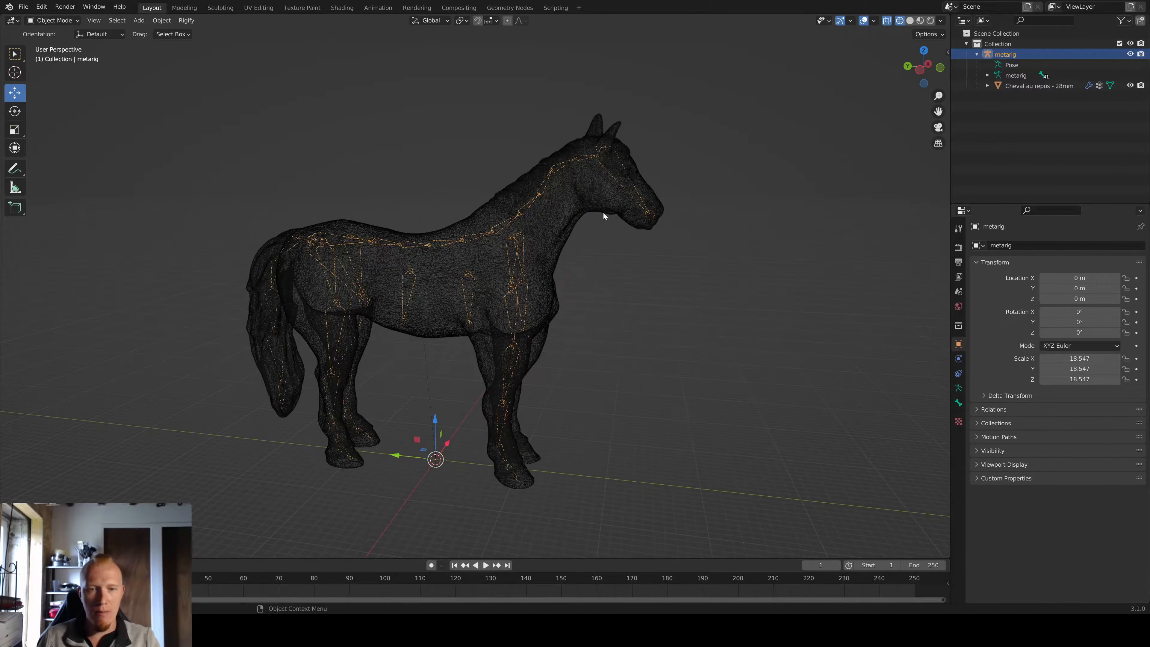
pyautogui.click(68, 22)
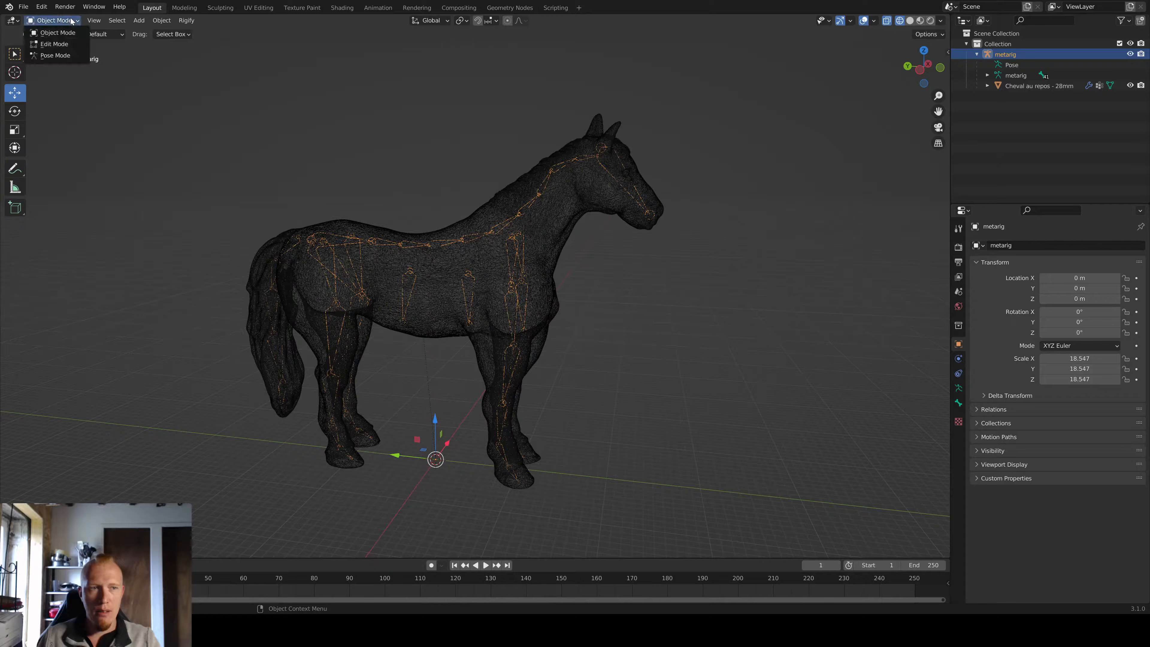
pyautogui.click(57, 56)
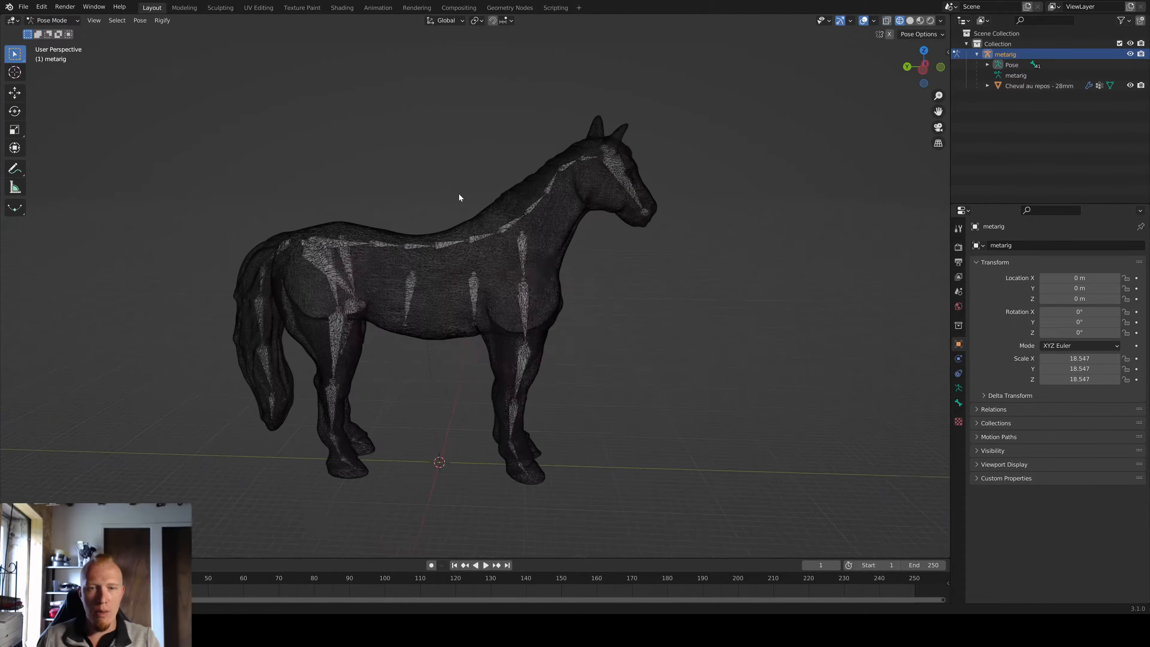
# Step: Try rotating the neck.001 bone to test how the neck and head deform, and undo the rotation
pyautogui.moveTo(518, 194); pyautogui.dragTo(440, 194, button='middle')
pyautogui.click(461, 209)
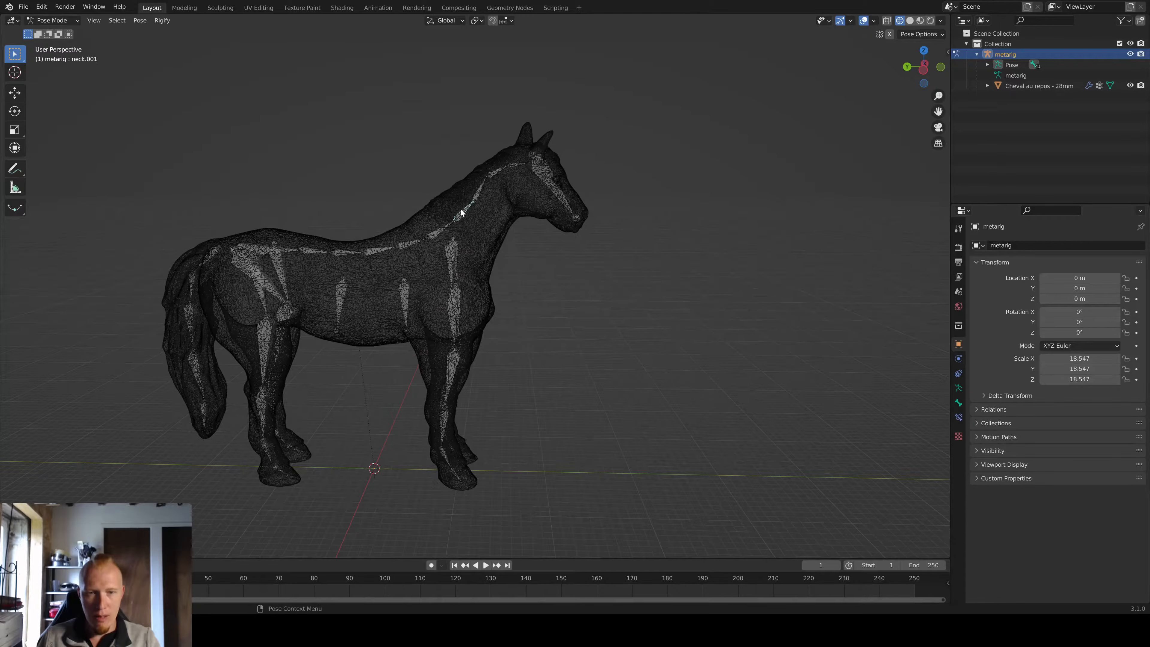
pyautogui.press('r')
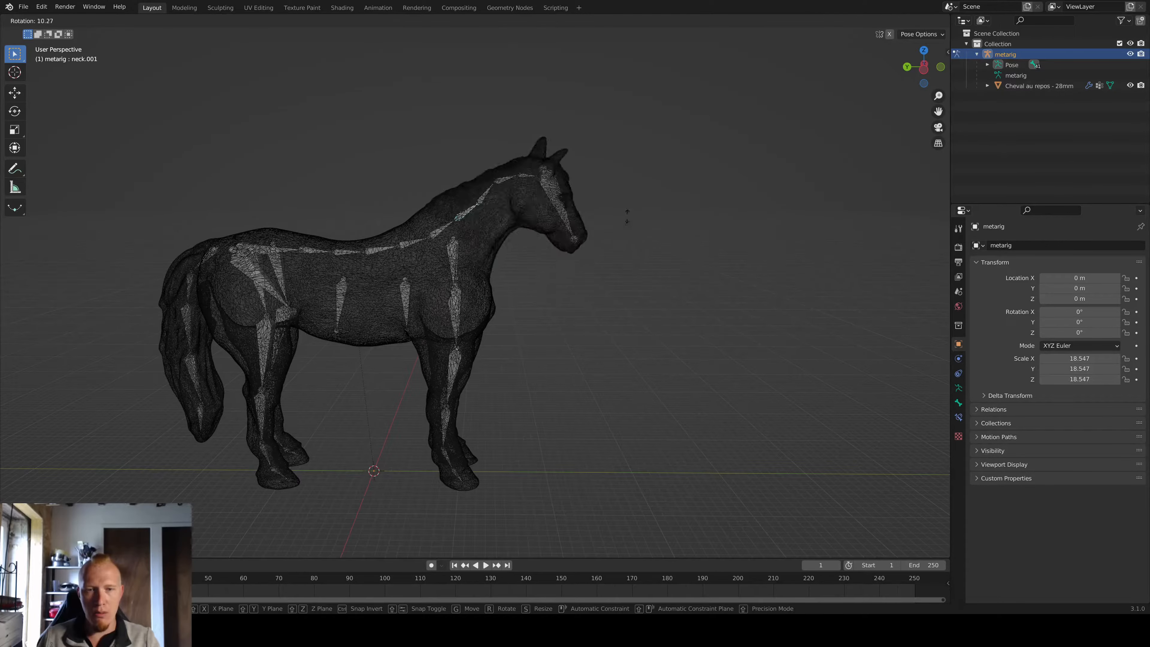
pyautogui.click(609, 225)
pyautogui.hotkey('ctrl', 'z')
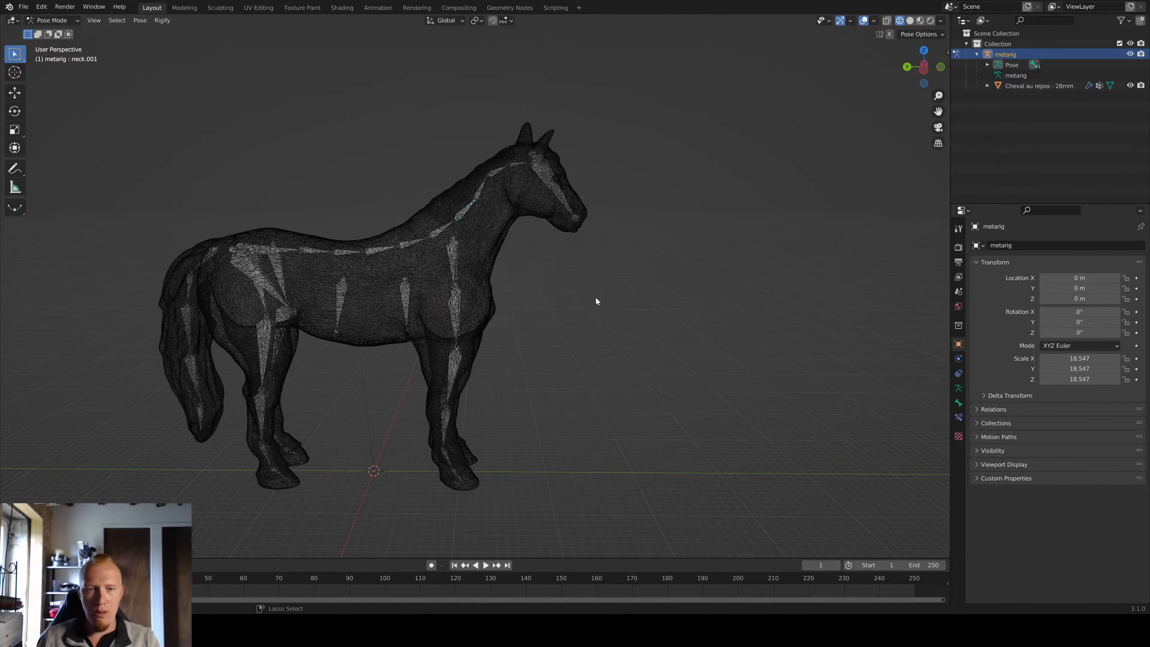
# Step: Try rotating the skull bone to test how the horse's head deforms, and undo the rotation
pyautogui.keyDown('shift'); pyautogui.moveTo(593, 339); pyautogui.dragTo(607, 336, button='middle'); pyautogui.keyUp('shift')
pyautogui.click(556, 162)
pyautogui.press('r')
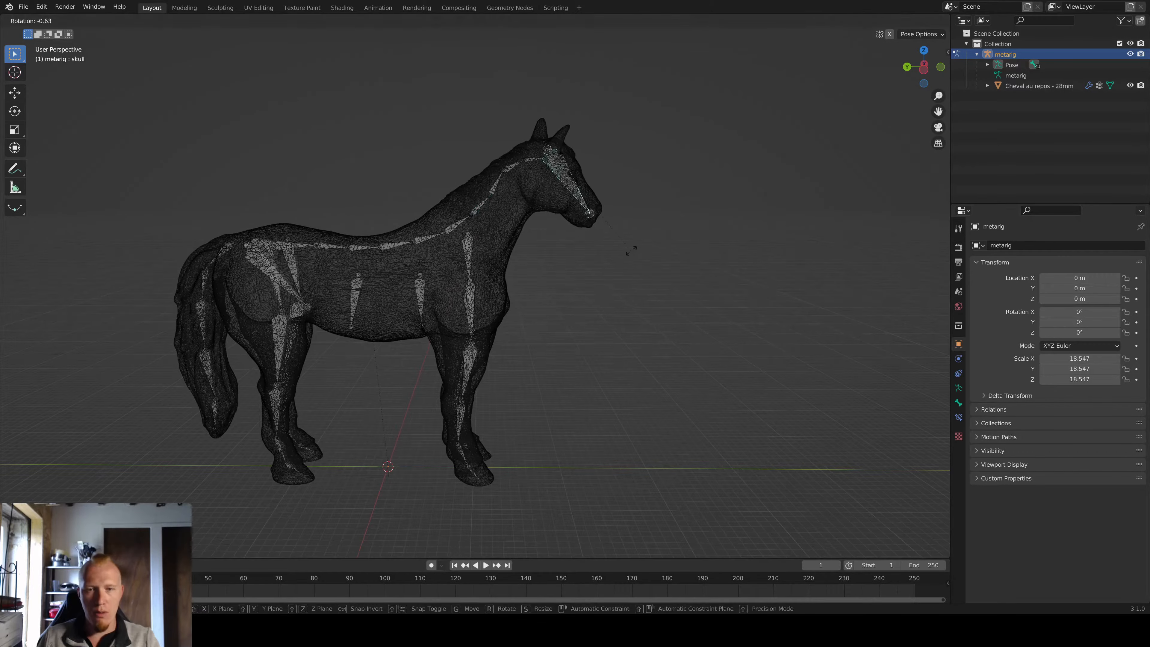
pyautogui.click(642, 254)
pyautogui.hotkey('ctrl', 'z')
# Step: Try raising the horse's tail by rotating the tail.001 and tail.002 bones
pyautogui.keyDown('shift'); pyautogui.moveTo(570, 341); pyautogui.dragTo(380, 308, button='middle'); pyautogui.keyUp('shift')
pyautogui.click(486, 247)
pyautogui.press('r')
pyautogui.click(657, 226)
pyautogui.moveTo(462, 244); pyautogui.dragTo(638, 214, button='middle')
pyautogui.click(638, 214)
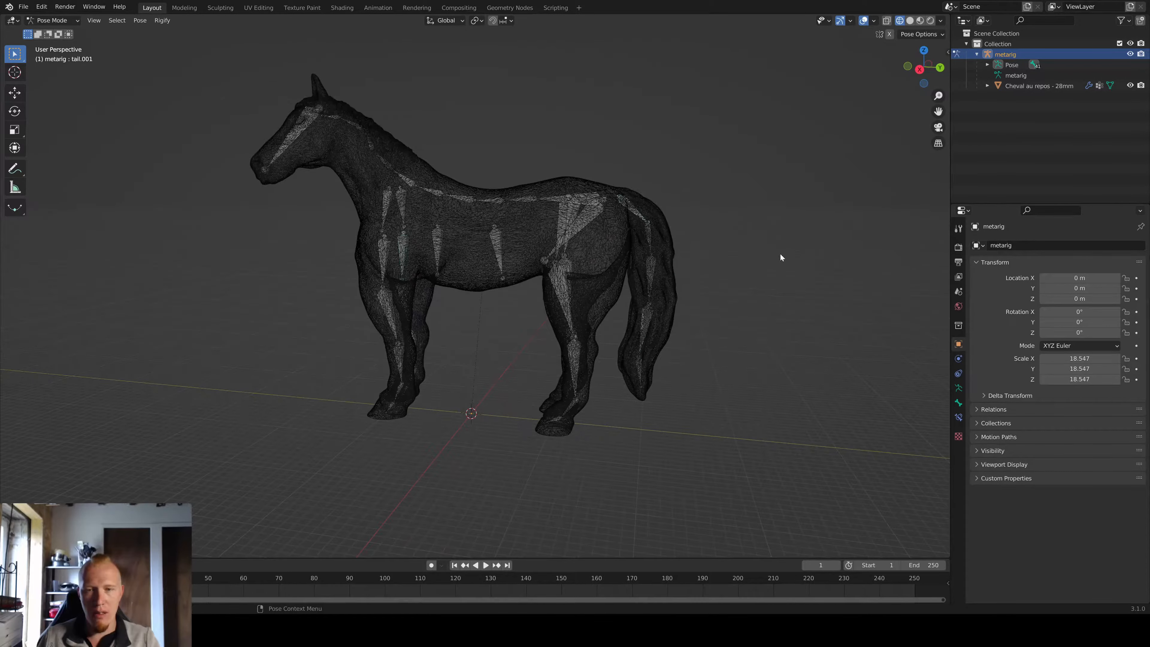
pyautogui.press('r')
pyautogui.click(726, 212)
pyautogui.click(666, 217)
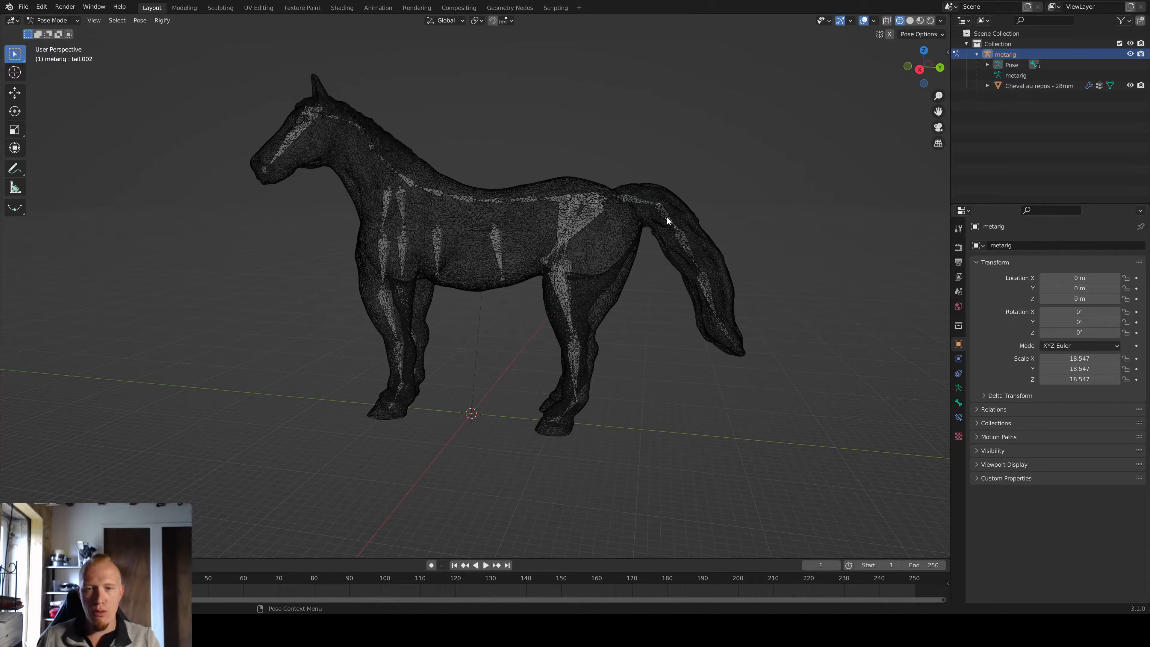
pyautogui.press('r')
pyautogui.click(706, 221)
# Step: Examine the mesh deformation around the raised tail, undo the tail bone rotations and clear the bone selection
pyautogui.scroll(3, 655, 268)
pyautogui.keyDown('shift'); pyautogui.moveTo(655, 268); pyautogui.dragTo(567, 299, button='middle'); pyautogui.keyUp('shift')
pyautogui.scroll(-3, 566, 299)
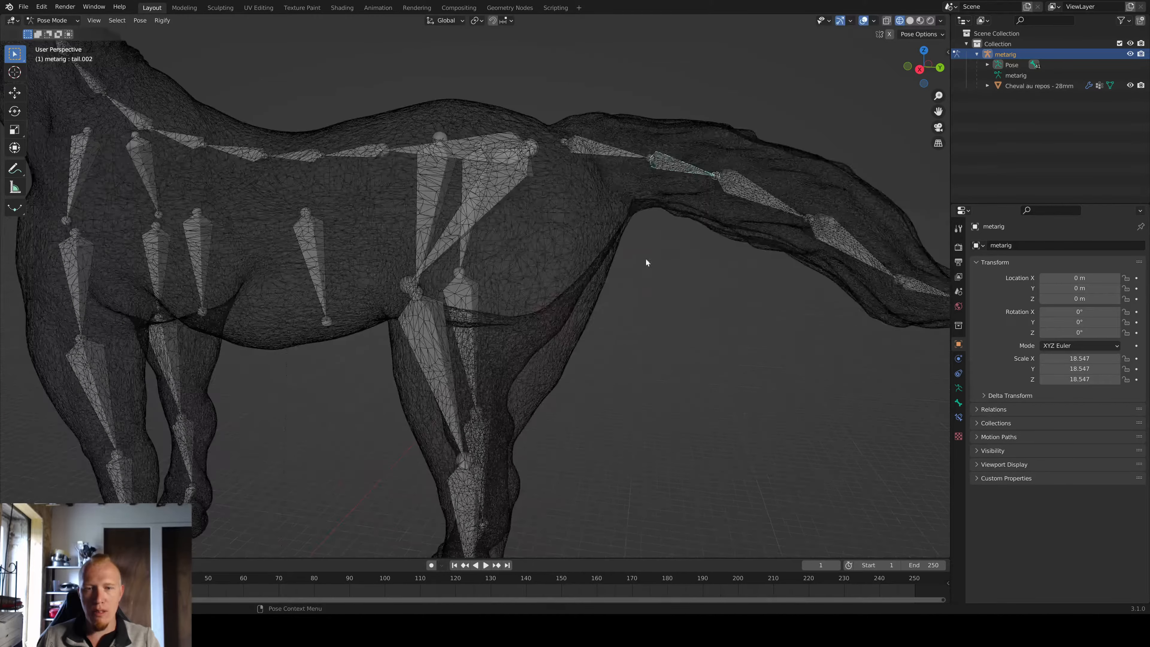
pyautogui.scroll(3, 645, 336)
pyautogui.moveTo(645, 336)
pyautogui.mouseDown(button='middle')
pyautogui.moveTo(614, 343)
pyautogui.moveTo(631, 338)
pyautogui.mouseUp(button='middle')
pyautogui.scroll(-3, 608, 346)
pyautogui.scroll(3, 627, 317)
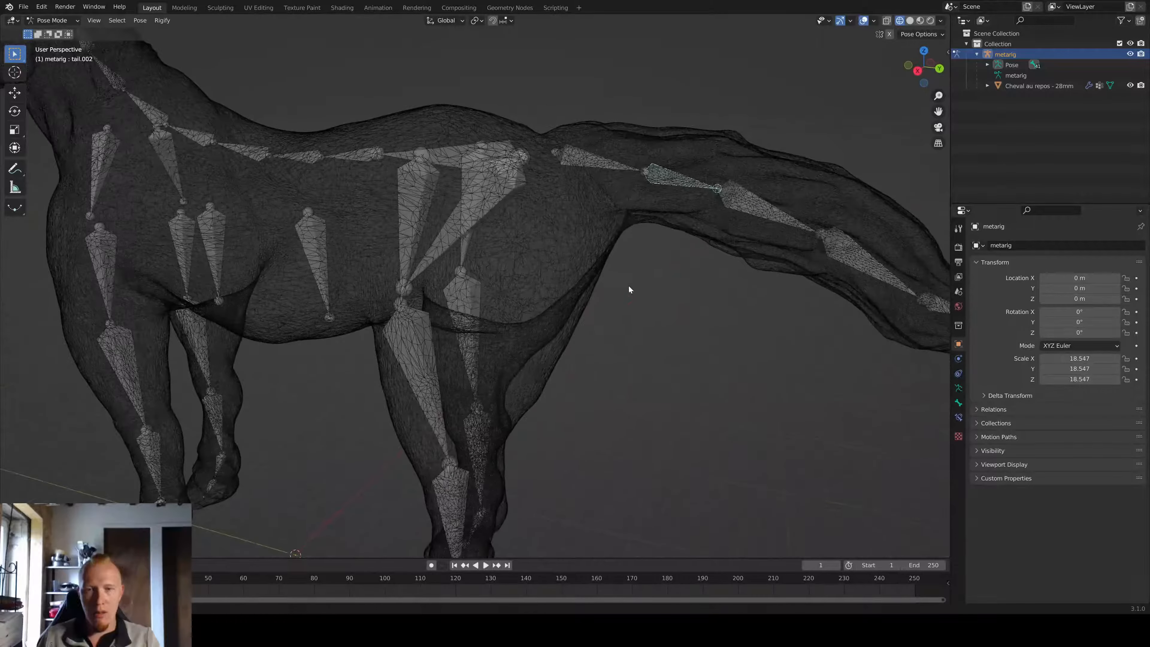
pyautogui.hotkey('ctrl', 'z')
pyautogui.hotkey('ctrl', 'z')
pyautogui.hotkey('ctrl', 'z')
pyautogui.click(726, 235)
pyautogui.moveTo(726, 235); pyautogui.dragTo(728, 241, button='middle')
pyautogui.keyDown('shift'); pyautogui.moveTo(738, 295); pyautogui.dragTo(714, 282, button='middle'); pyautogui.keyUp('shift')
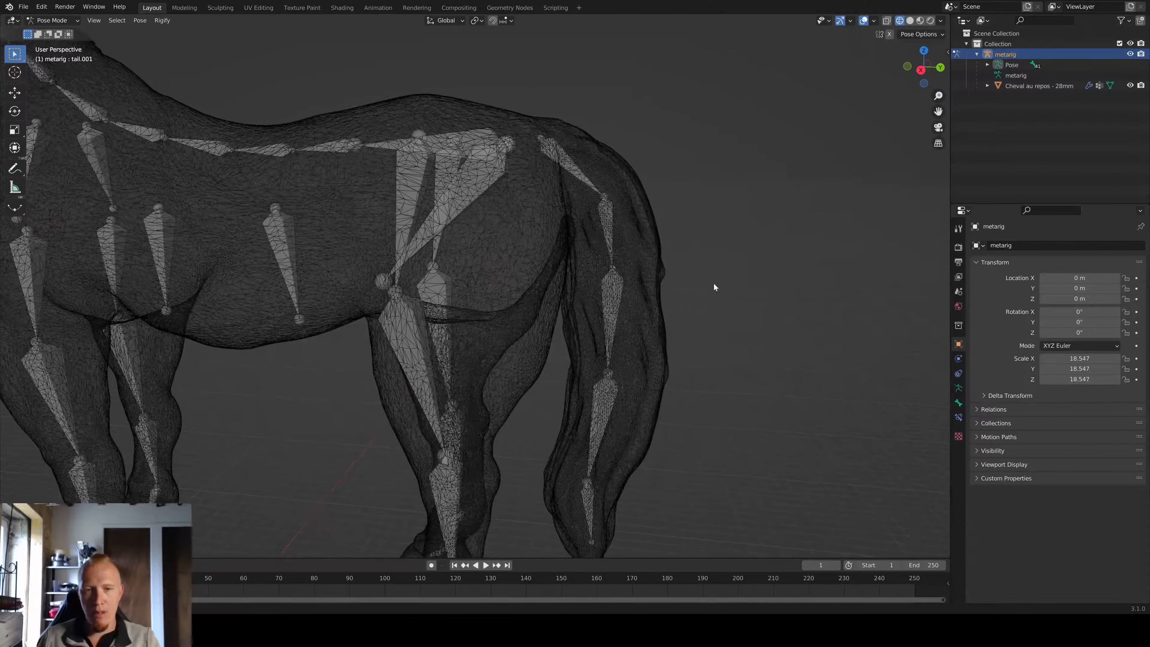
# Step: Try raising the horse's tail until it extends backward by rotating the tail.001, tail.002 and tail.003 bones in turn
pyautogui.click(591, 183)
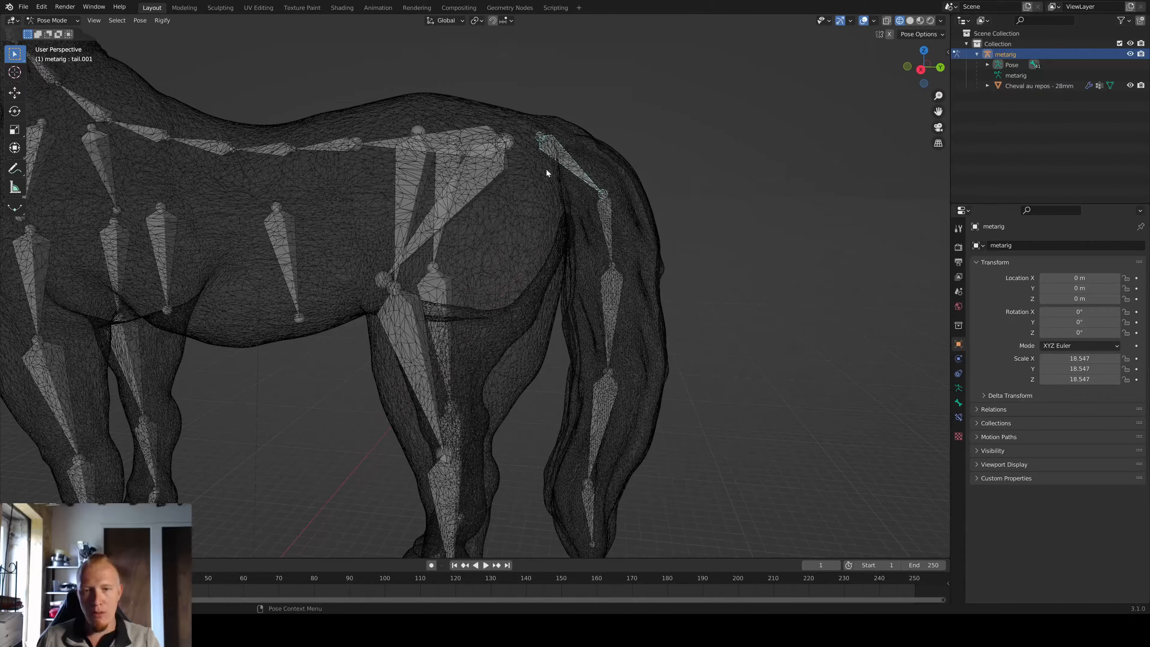
pyautogui.press('r')
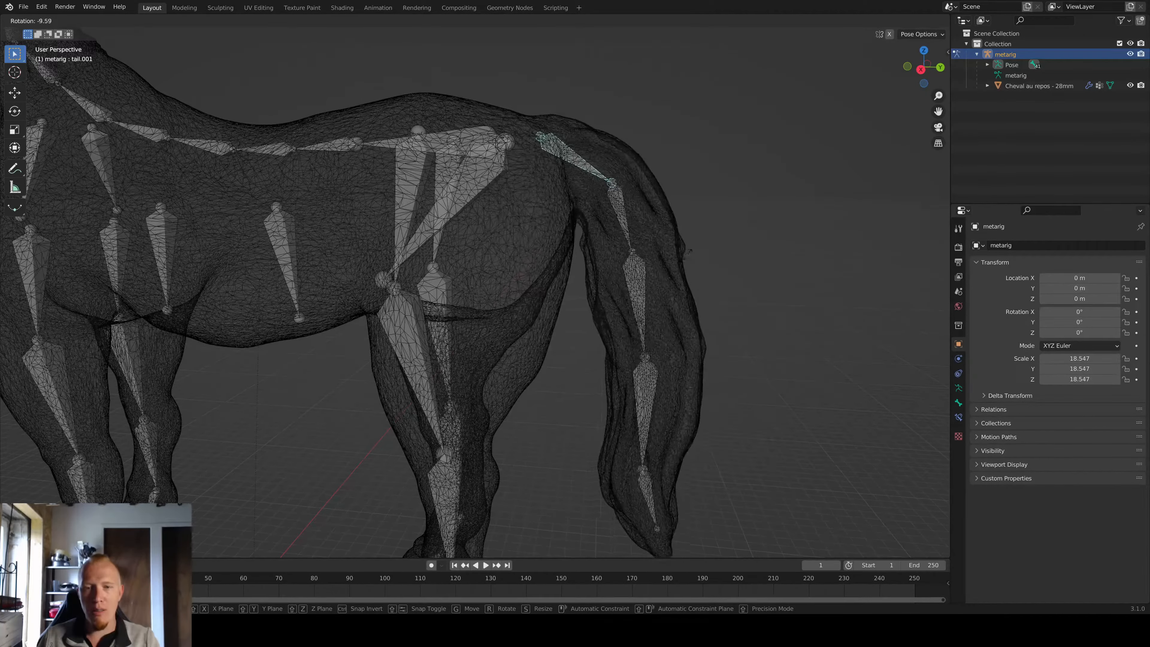
pyautogui.click(521, 176)
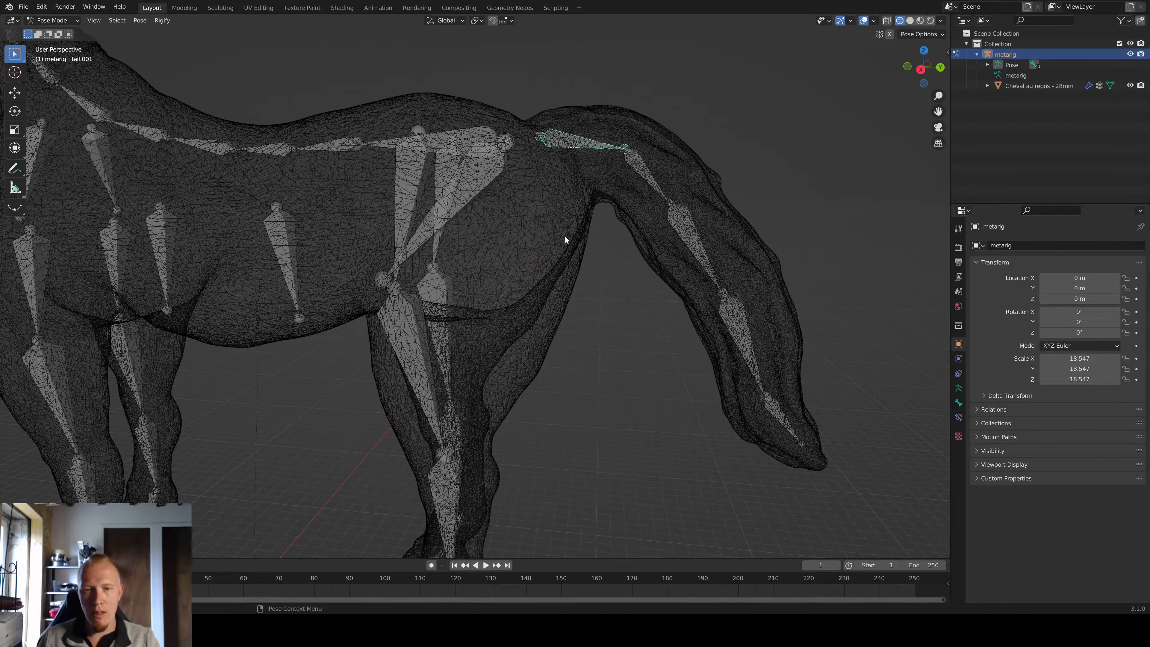
pyautogui.click(663, 189)
pyautogui.press('r')
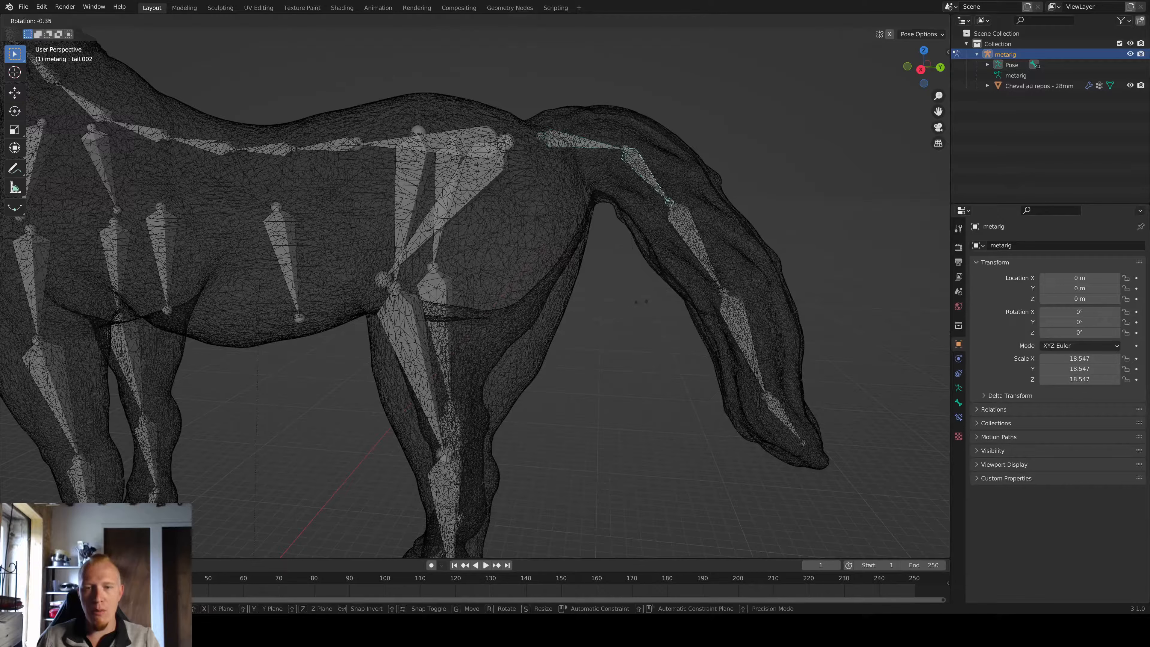
pyautogui.click(679, 273)
pyautogui.click(731, 218)
pyautogui.press('r')
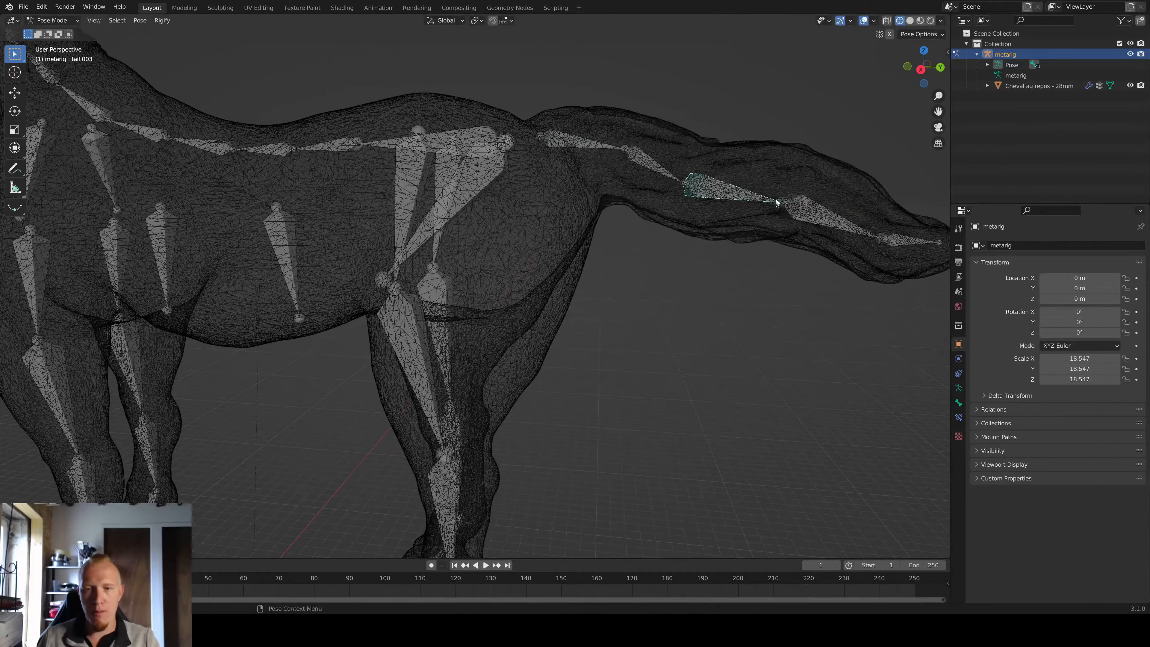
pyautogui.click(844, 179)
# Step: Undo the test rotations of the tail.003, tail.002 and tail.001 bones to return the tail to its rest pose
pyautogui.scroll(-10, 700, 347)
pyautogui.moveTo(639, 359); pyautogui.dragTo(763, 369, button='middle')
pyautogui.hotkey('ctrl', 'z')
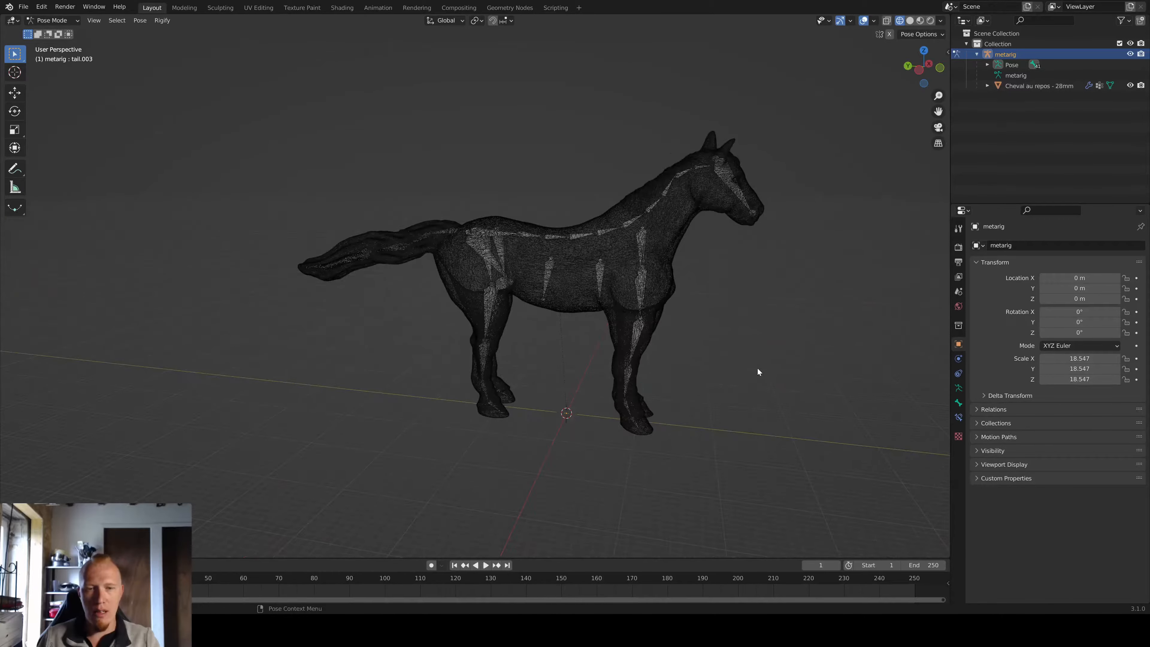
pyautogui.hotkey('ctrl', 'z')
pyautogui.hotkey('ctrl', 'z')
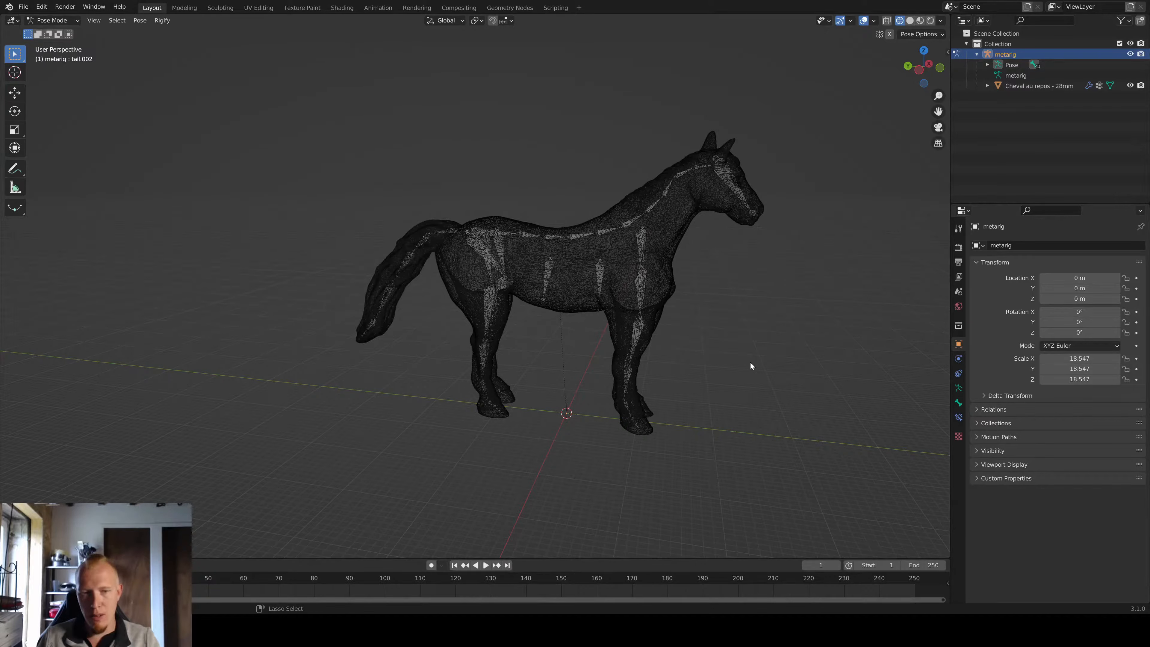
pyautogui.hotkey('ctrl', 'z')
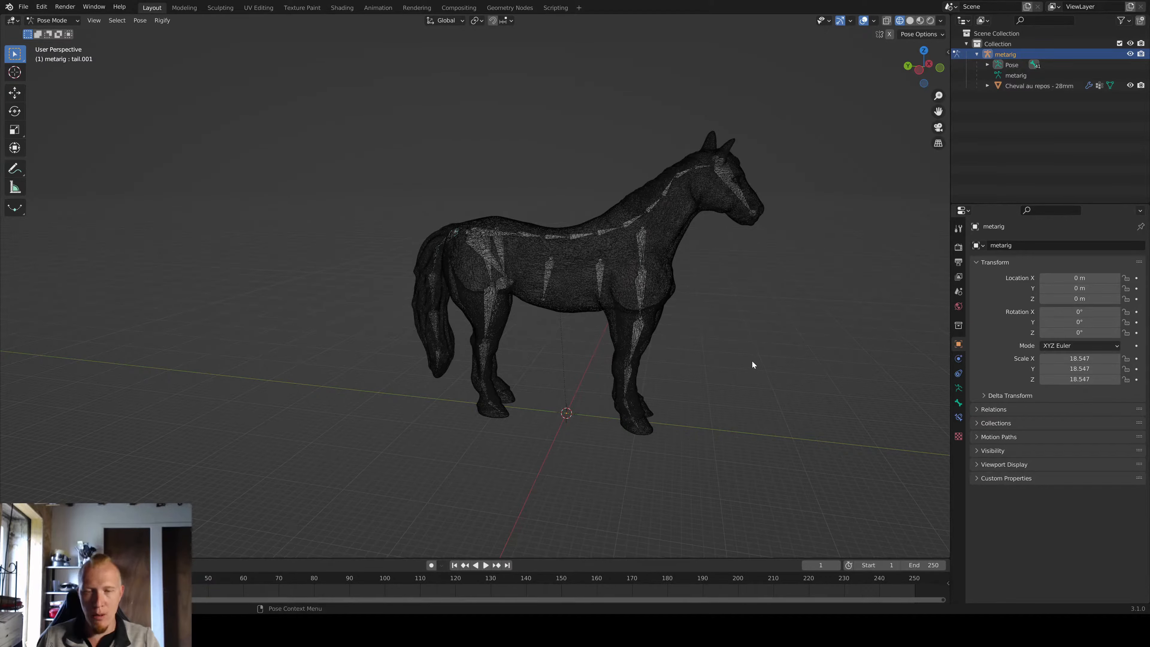